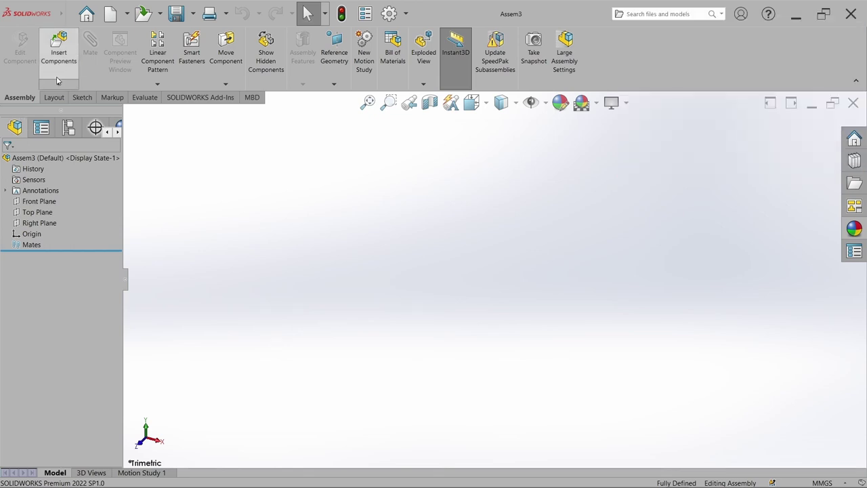
# - Insert the Servo Motor_YASKAWA_SGM7J-08A6A61 part into the empty assembly as its first component
pyautogui.click(59, 47)
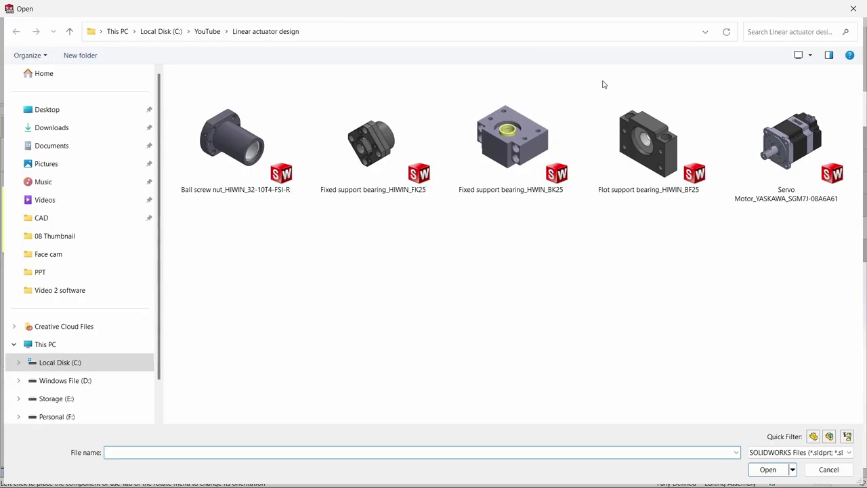
pyautogui.click(796, 155)
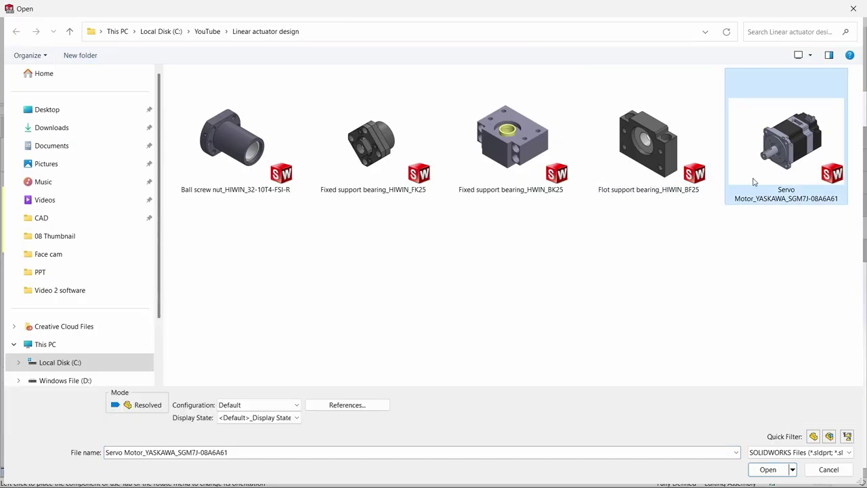
pyautogui.click(768, 470)
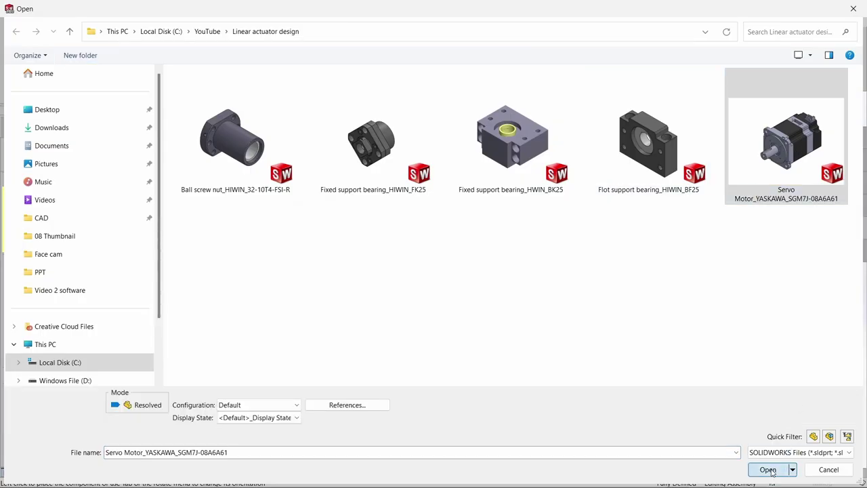
pyautogui.click(478, 293)
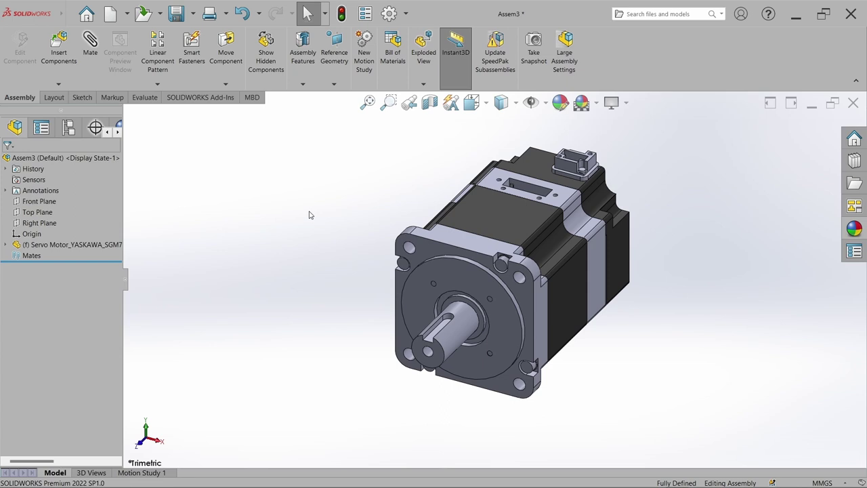
# - Insert the fixed support bearing HWIN_BK25 and the float support bearing HIWIN_BF25 together, placing them in front of the motor
pyautogui.click(59, 48)
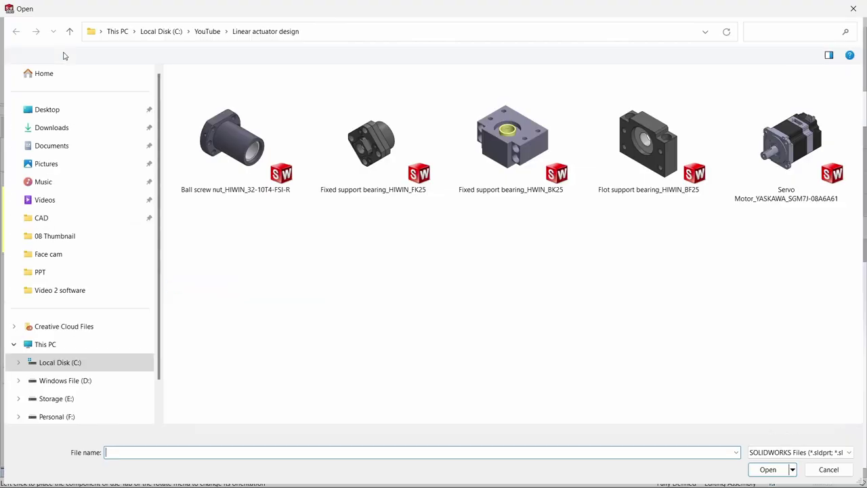
pyautogui.click(504, 186)
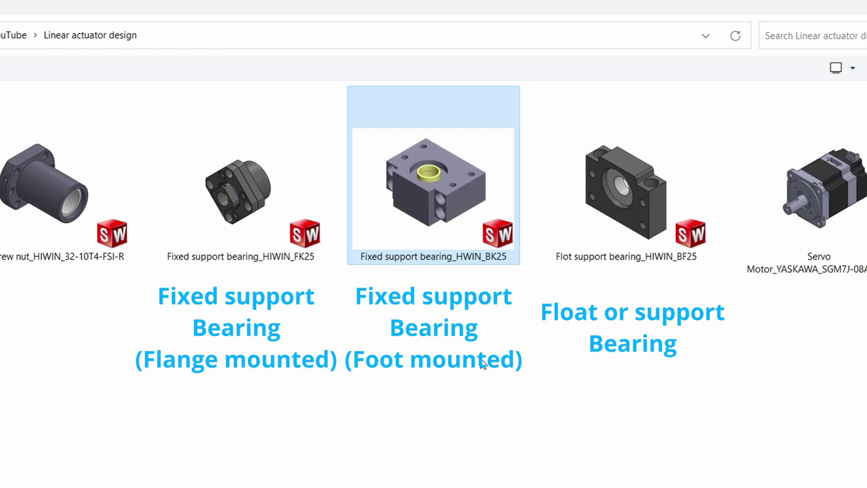
pyautogui.keyDown('ctrl'); pyautogui.click(603, 199); pyautogui.keyUp('ctrl')
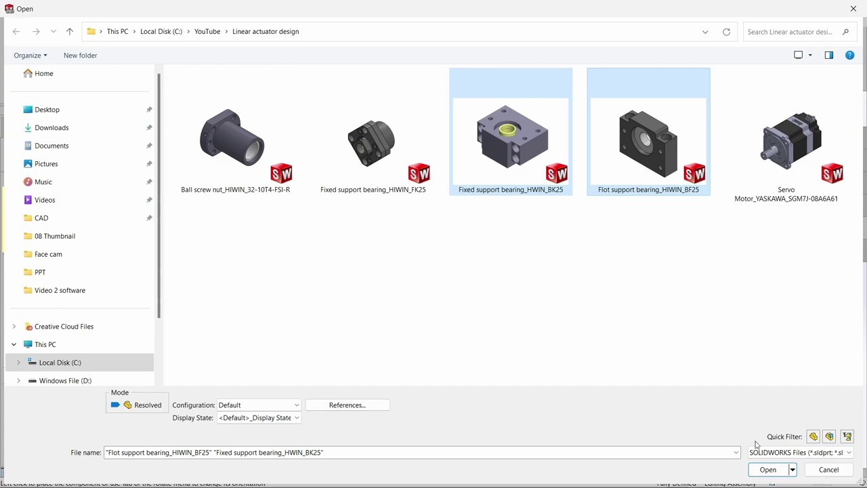
pyautogui.click(768, 469)
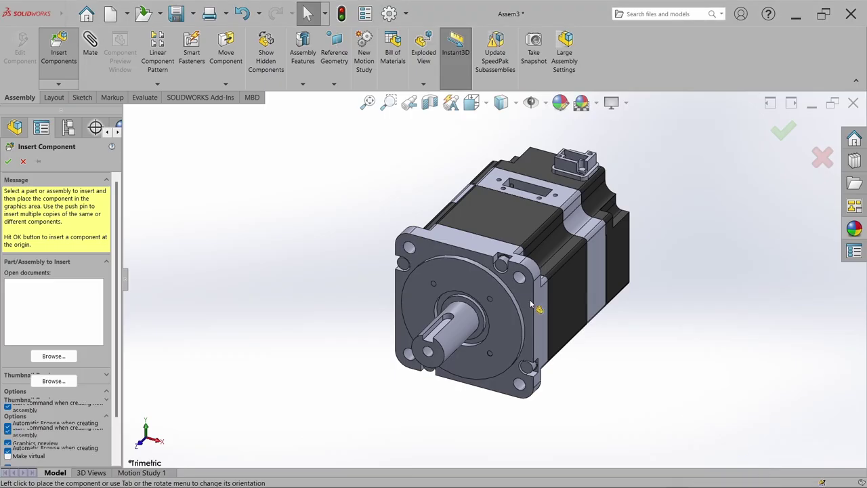
pyautogui.click(415, 329)
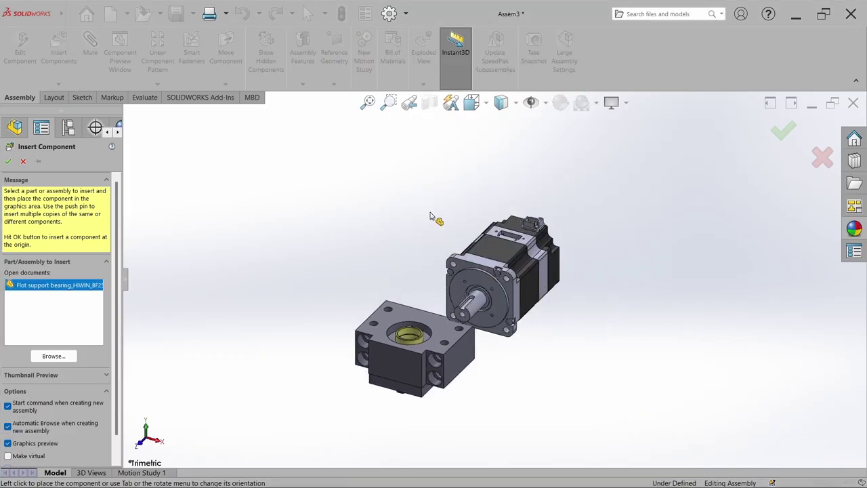
pyautogui.click(395, 349)
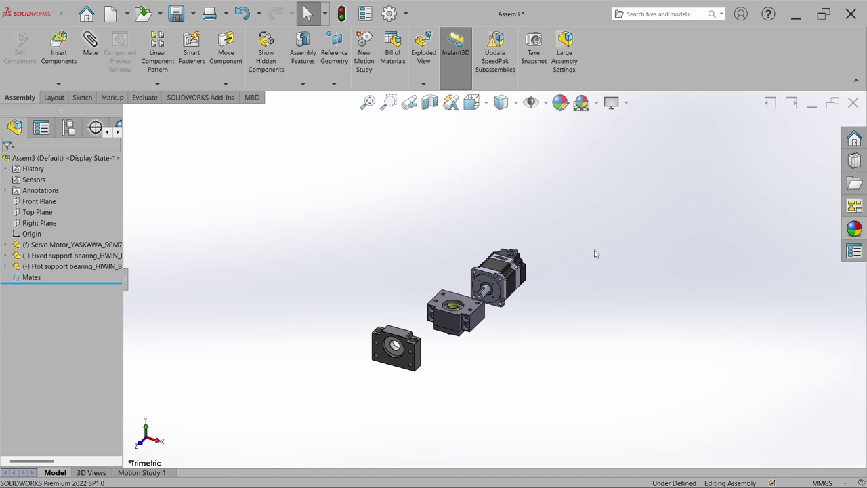
# - Create a new part document and start a sketch on its Front Plane
pyautogui.click(111, 14)
pyautogui.click(347, 215)
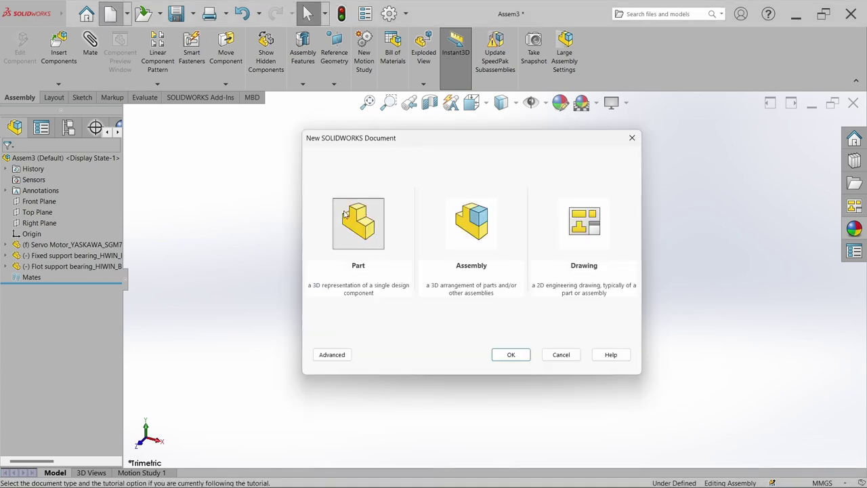
pyautogui.click(499, 352)
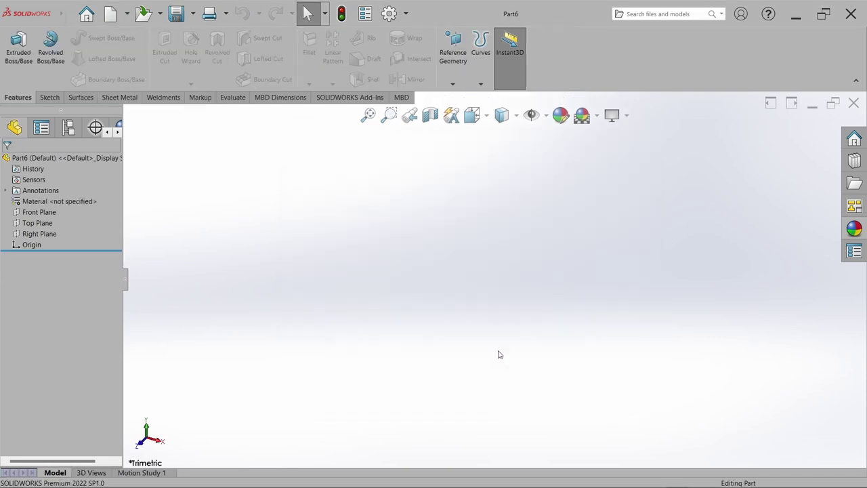
pyautogui.click(48, 98)
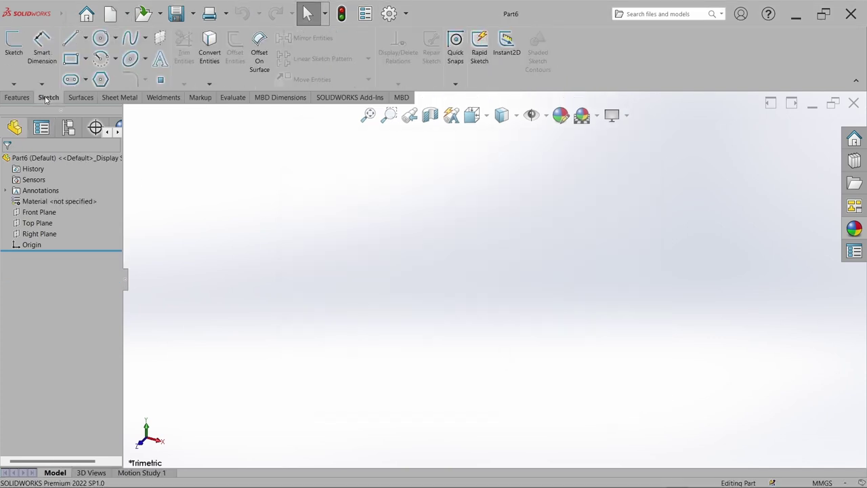
pyautogui.click(14, 48)
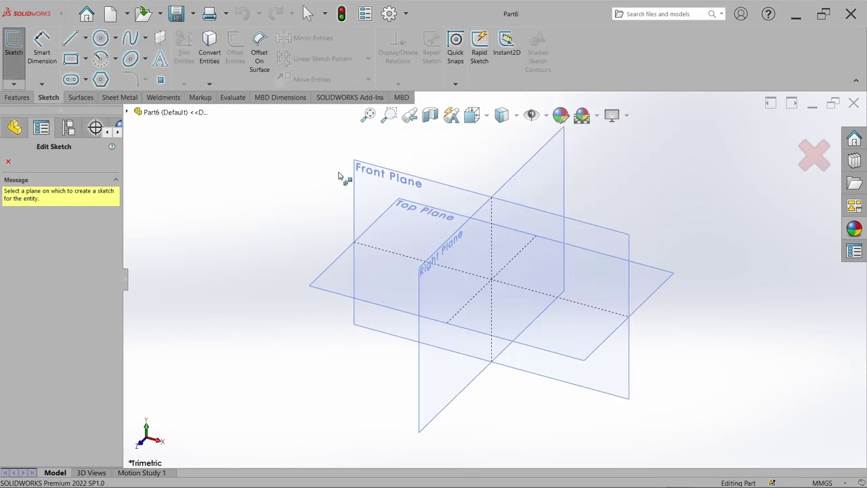
pyautogui.click(361, 186)
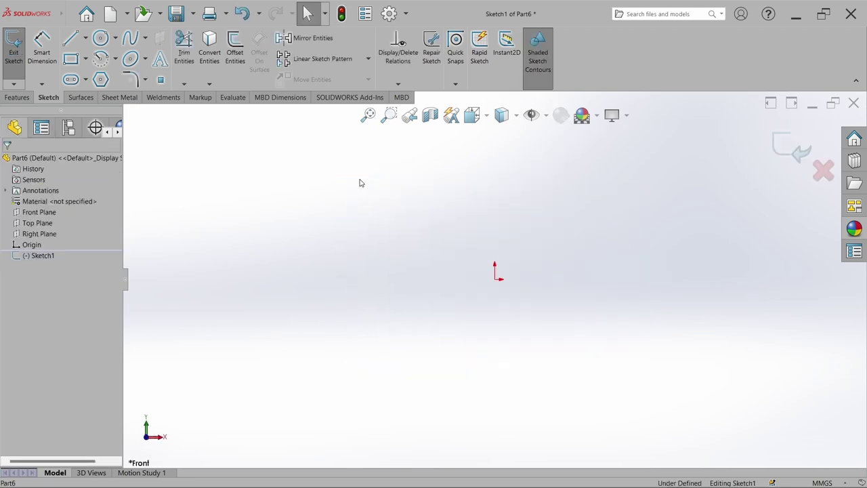
# - Sketch a center rectangle about 139 mm tall, centred on the origin
pyautogui.click(71, 60)
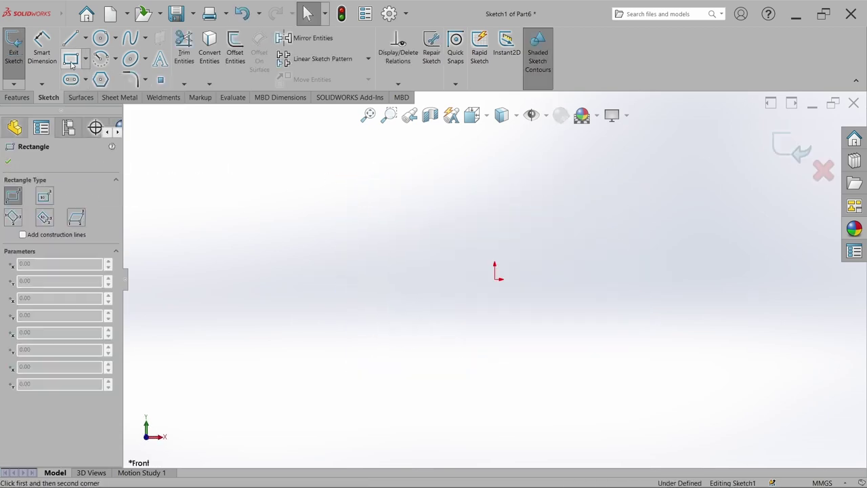
pyautogui.click(44, 197)
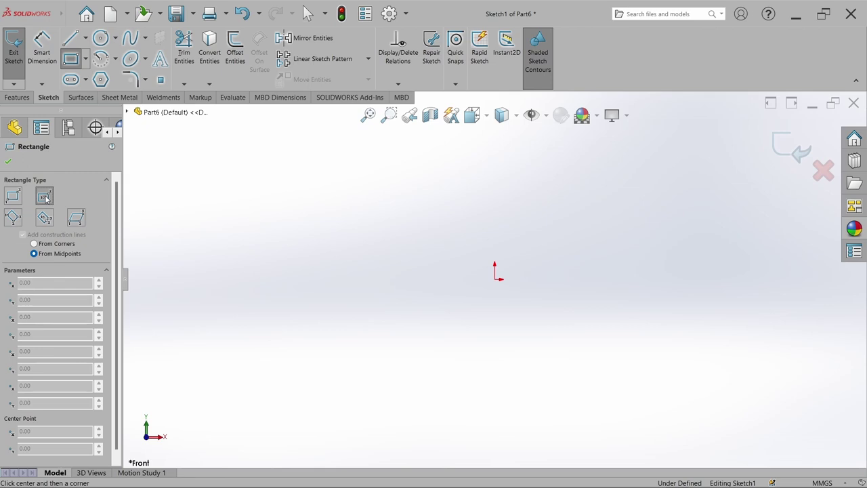
pyautogui.click(494, 278)
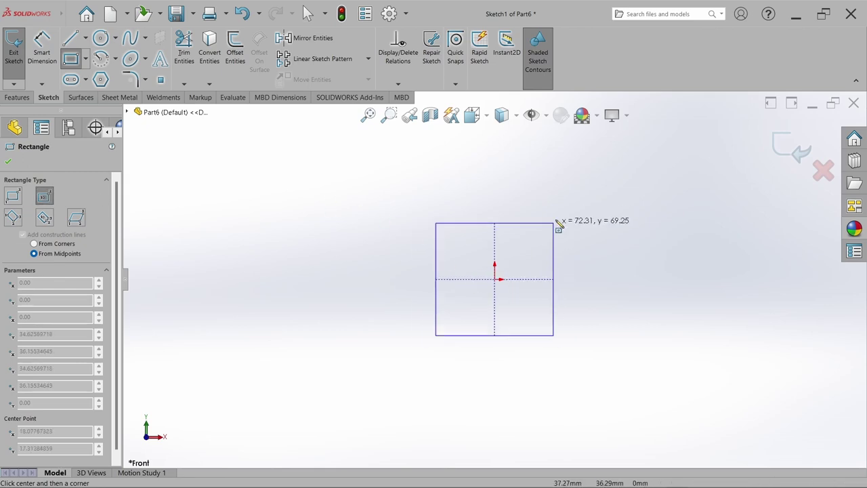
pyautogui.click(578, 166)
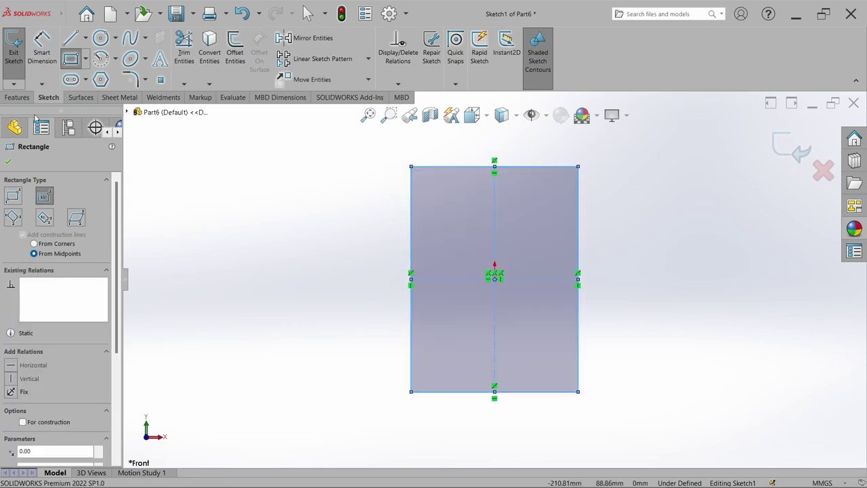
# - Dimension the rectangle's vertical side as 1300+100, giving a height of 1400 mm
pyautogui.click(40, 52)
pyautogui.scroll(3, 420, 294)
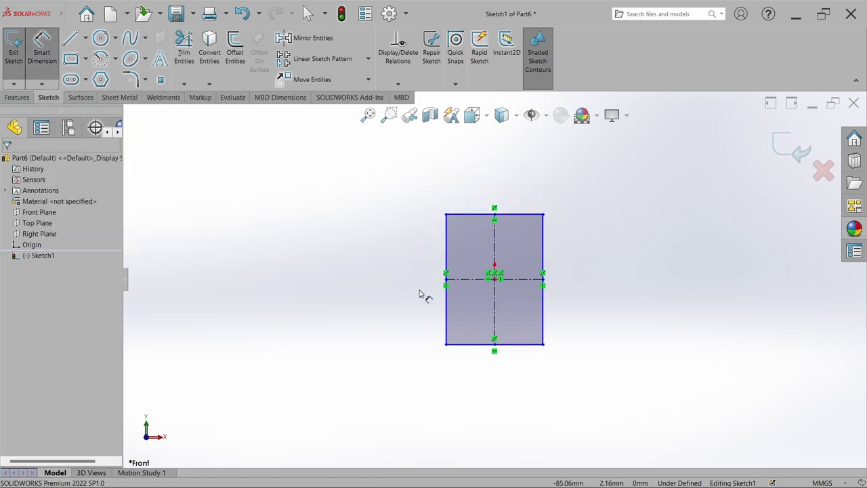
pyautogui.click(446, 310)
pyautogui.click(397, 295)
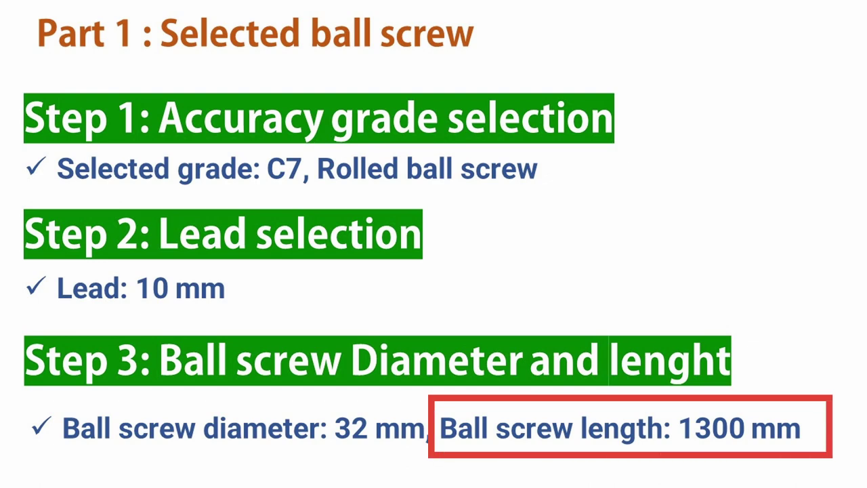
pyautogui.write('1300')
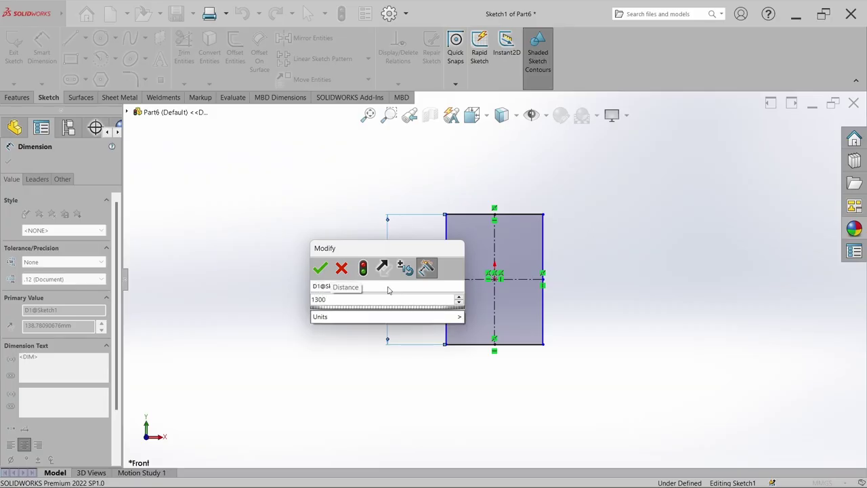
pyautogui.write('+100')
pyautogui.press('Return')
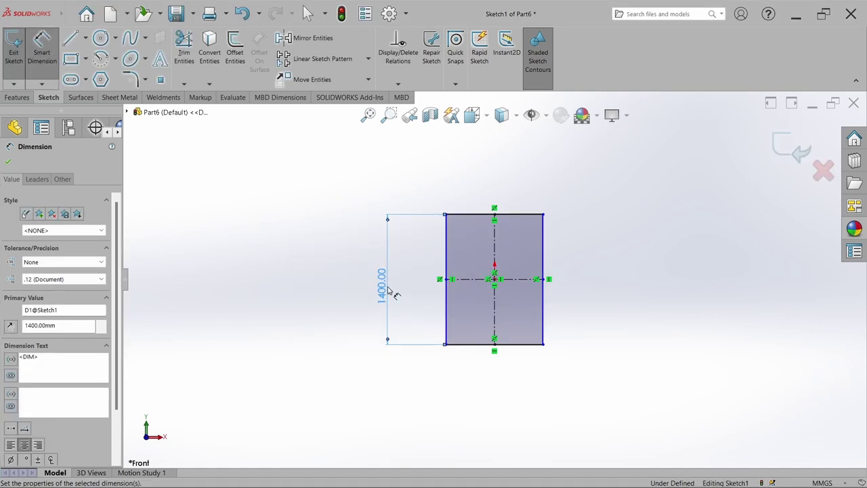
# - Dimension the rectangle's top edge to a width of 300 mm and exit the sketch
pyautogui.click(478, 214)
pyautogui.click(485, 176)
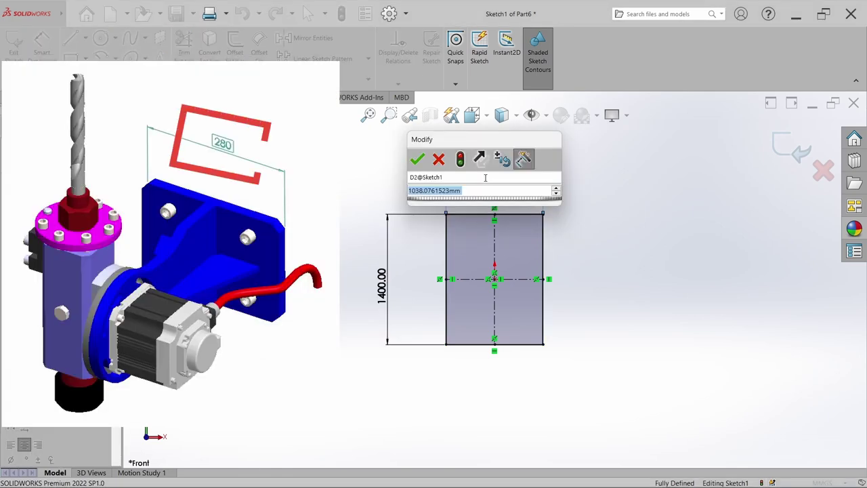
pyautogui.write('300')
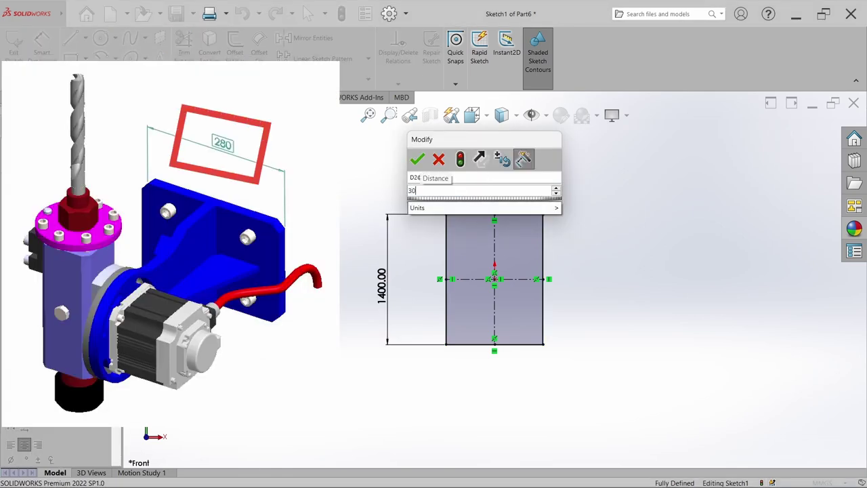
pyautogui.press('Return')
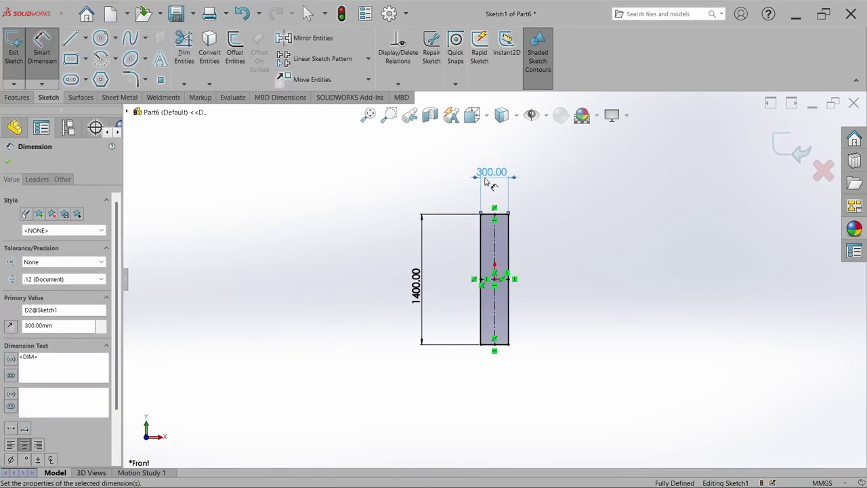
pyautogui.click(485, 182)
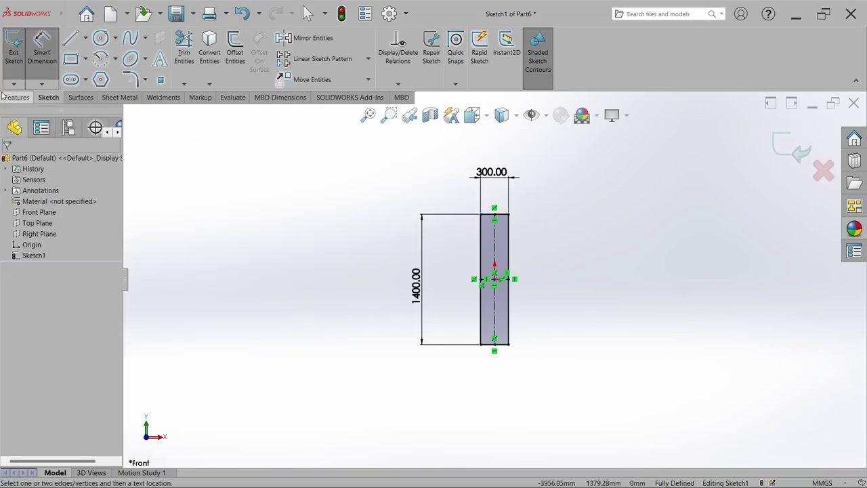
pyautogui.click(13, 51)
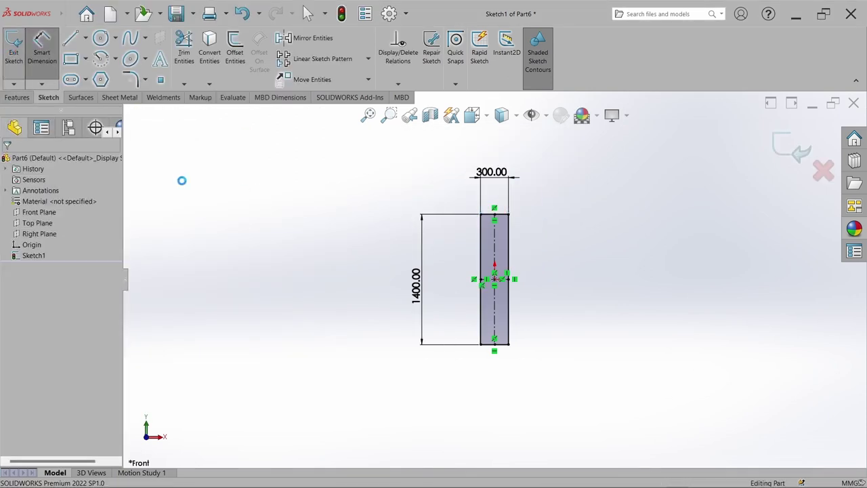
# - Extrude the rectangle as a blind boss 22 mm deep to form the base plate
pyautogui.click(17, 99)
pyautogui.click(18, 46)
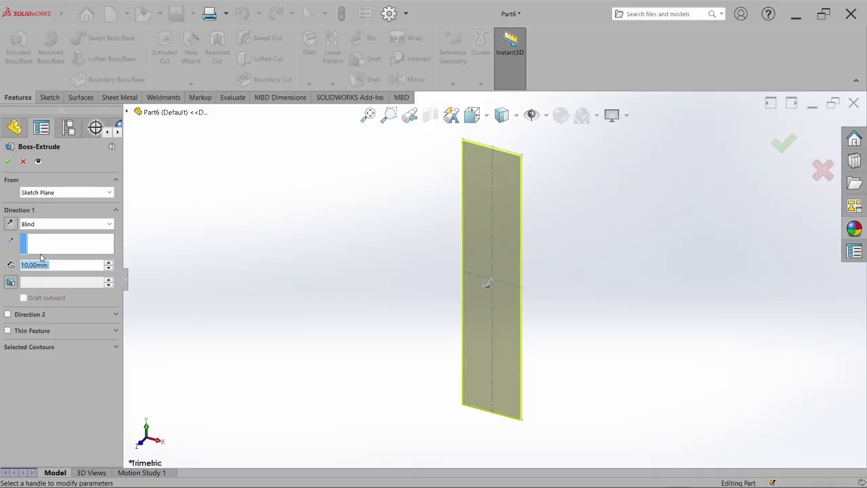
pyautogui.write('22')
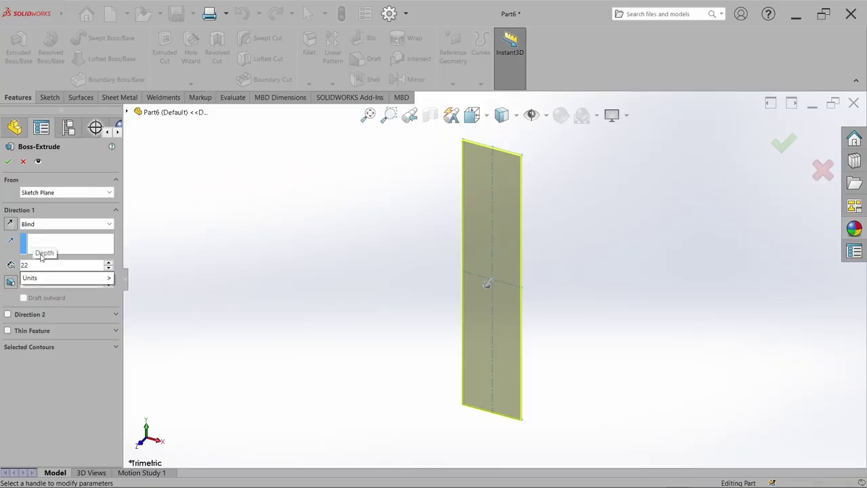
pyautogui.press('Return')
pyautogui.press('Return')
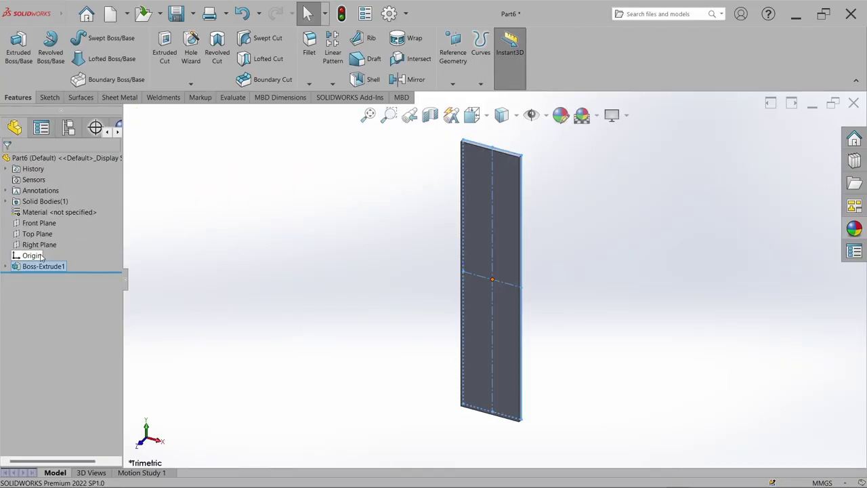
pyautogui.click(186, 231)
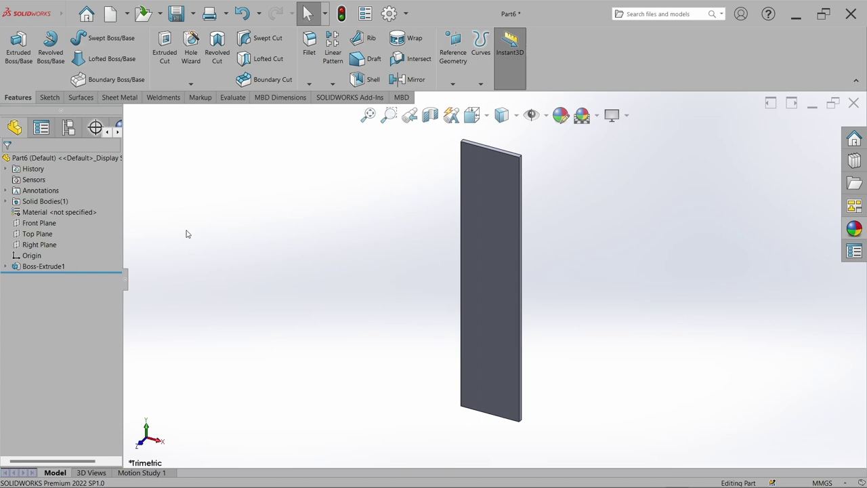
# - Assign Plain Carbon Steel as the plate's material
pyautogui.click(82, 215)
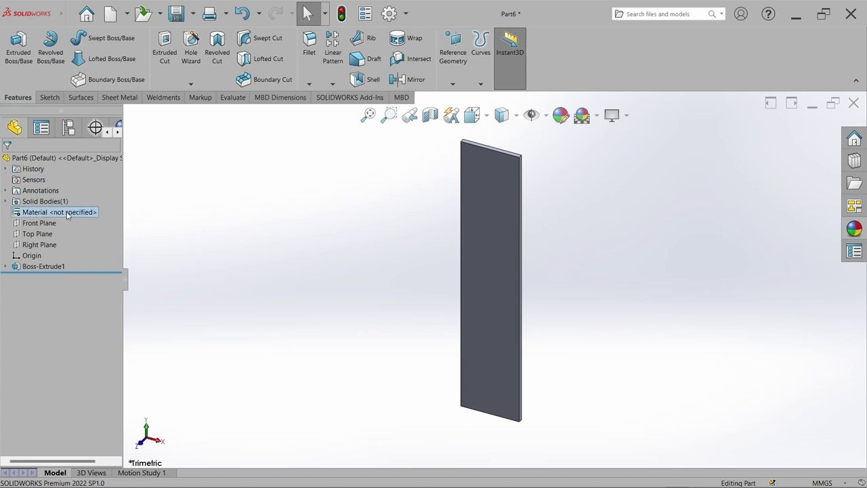
pyautogui.rightClick(68, 215)
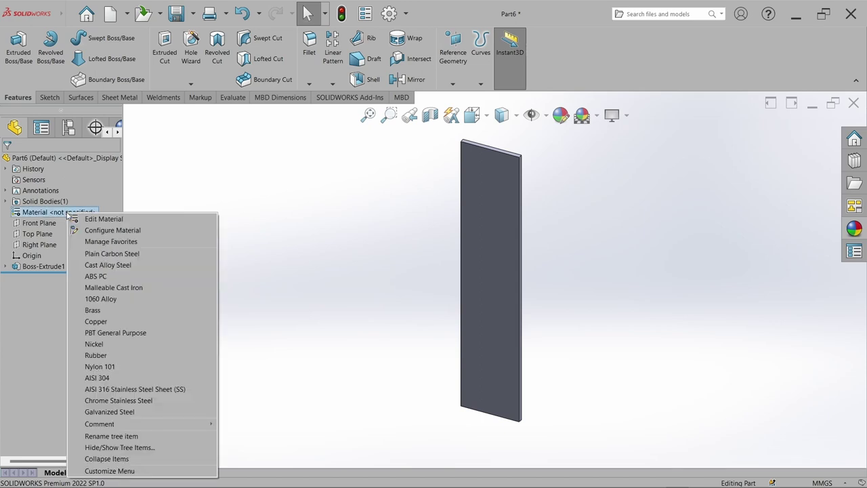
pyautogui.click(139, 255)
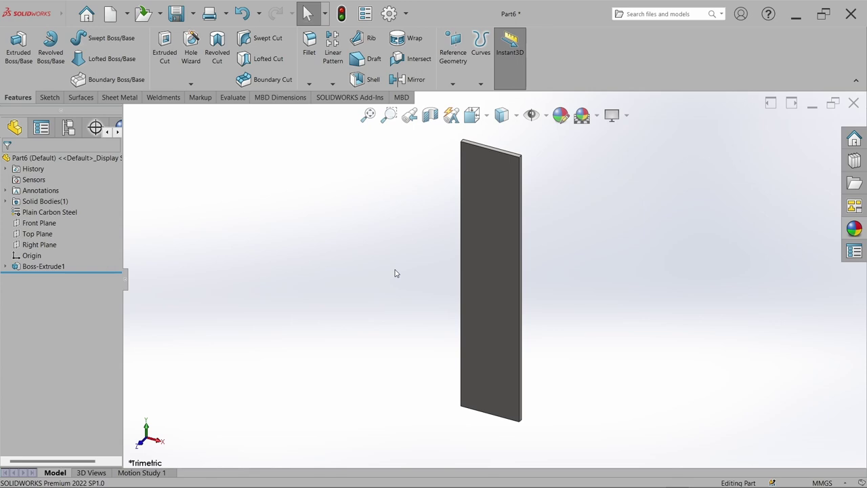
# - Save the plate part as "Main base plate" in the Linear actuator design folder and return to the assembly
pyautogui.hotkey('ctrl', 's')
pyautogui.write('Main base pla')
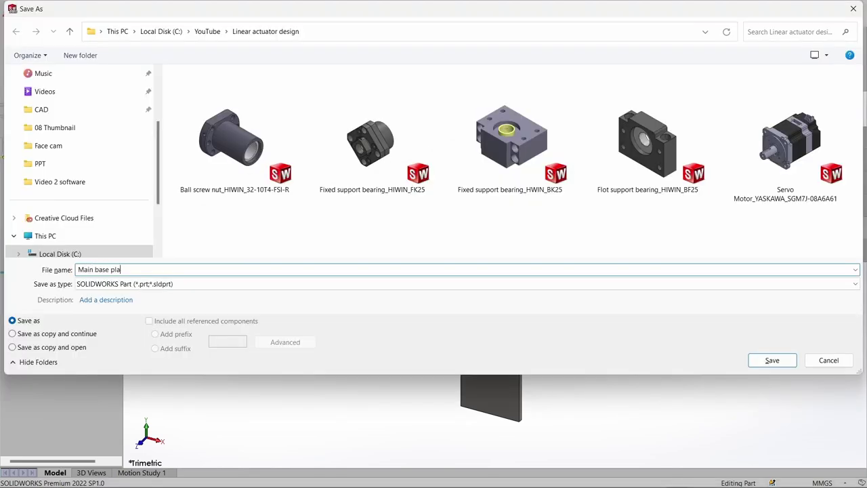
pyautogui.write('te')
pyautogui.press('Return')
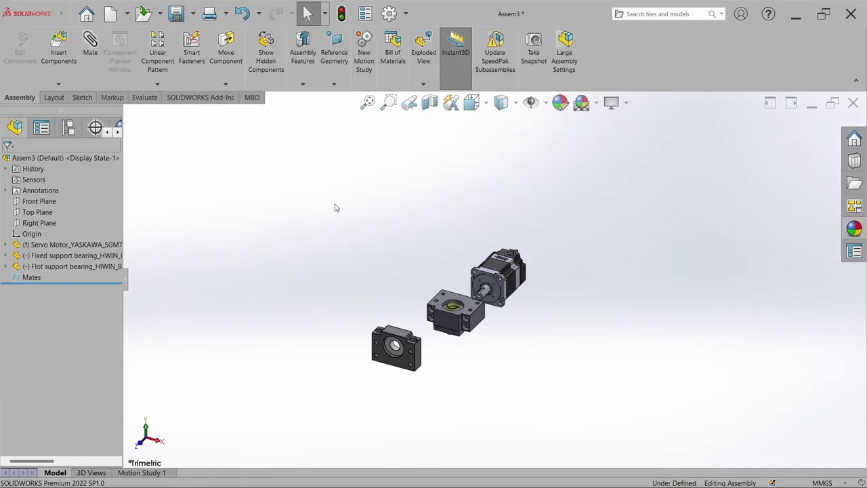
# - Insert the Main base plate part into the assembly and place it beside the servo motor and bearings
pyautogui.click(59, 44)
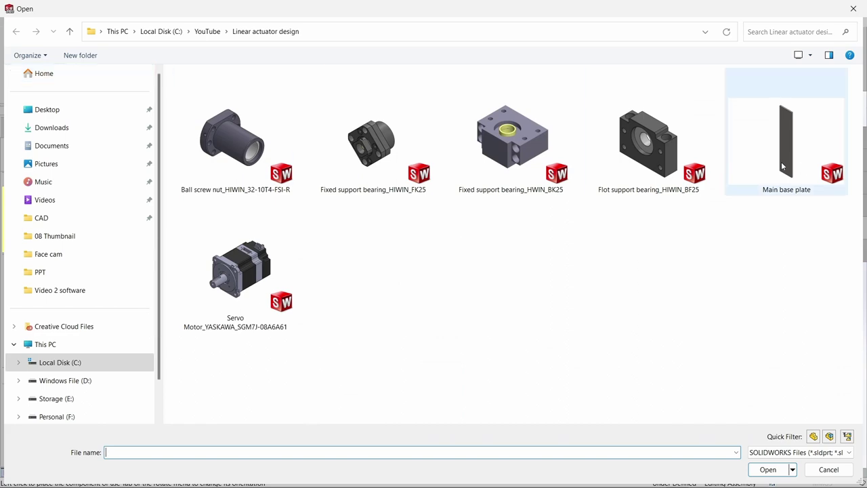
pyautogui.doubleClick(782, 167)
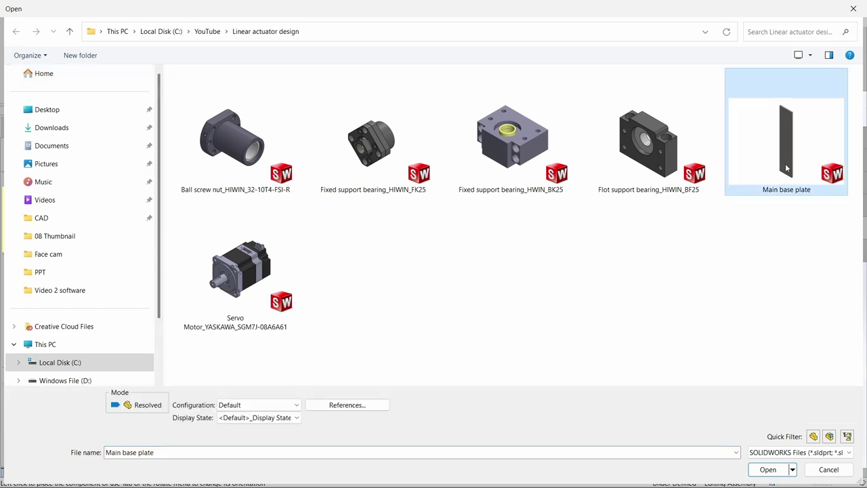
pyautogui.click(570, 251)
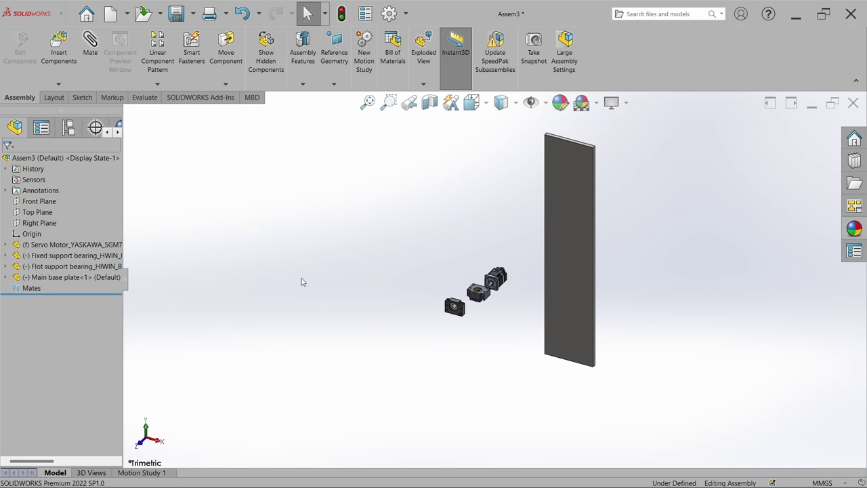
# - Fix the Main base plate component in place in the assembly
pyautogui.click(59, 278)
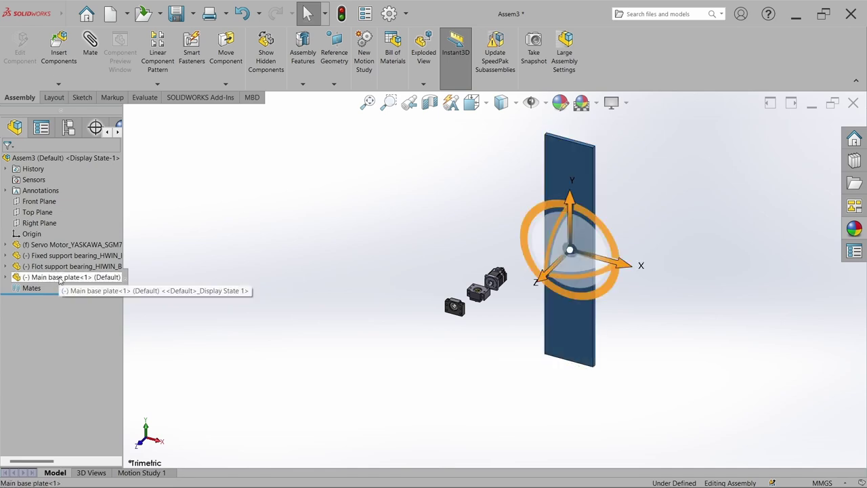
pyautogui.rightClick(60, 277)
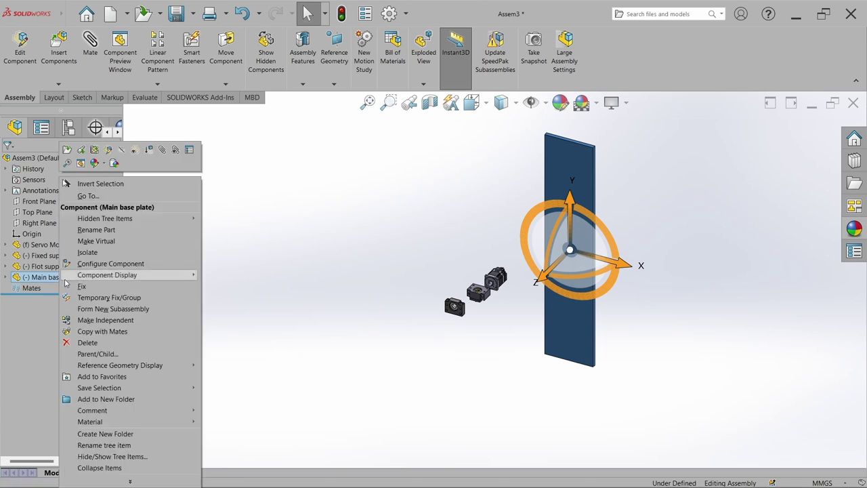
pyautogui.click(83, 285)
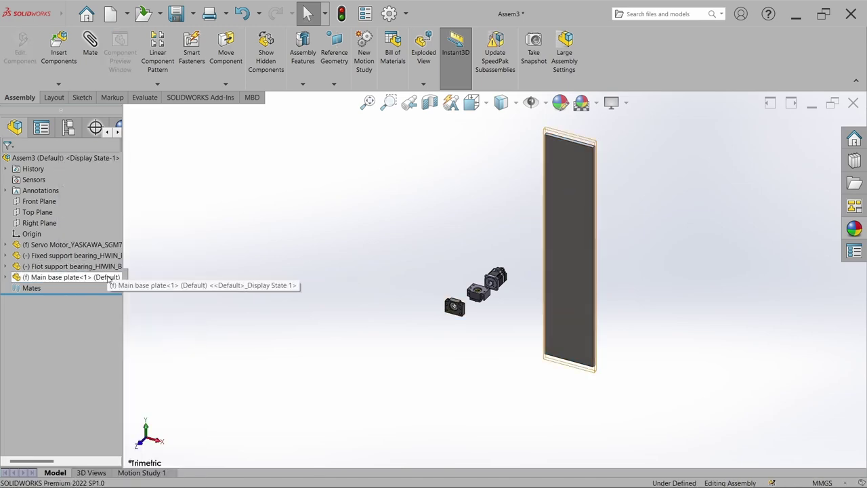
# - Float the servo motor component so that it can be moved in the assembly
pyautogui.click(87, 246)
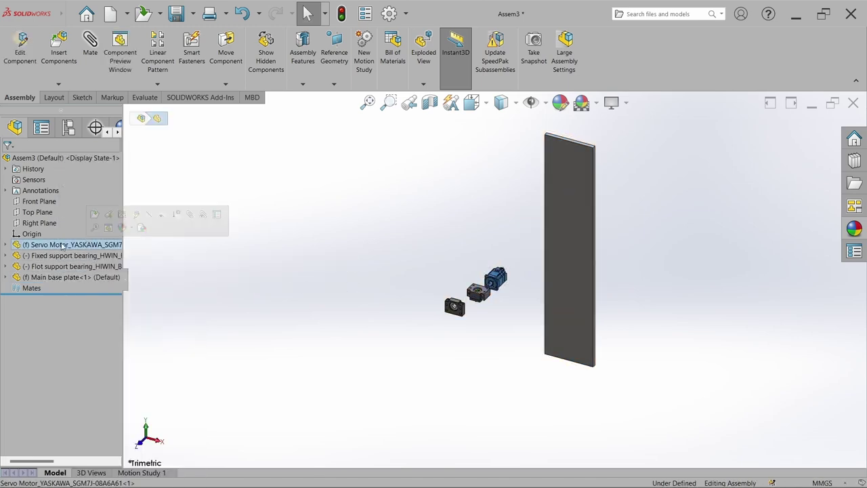
pyautogui.rightClick(68, 245)
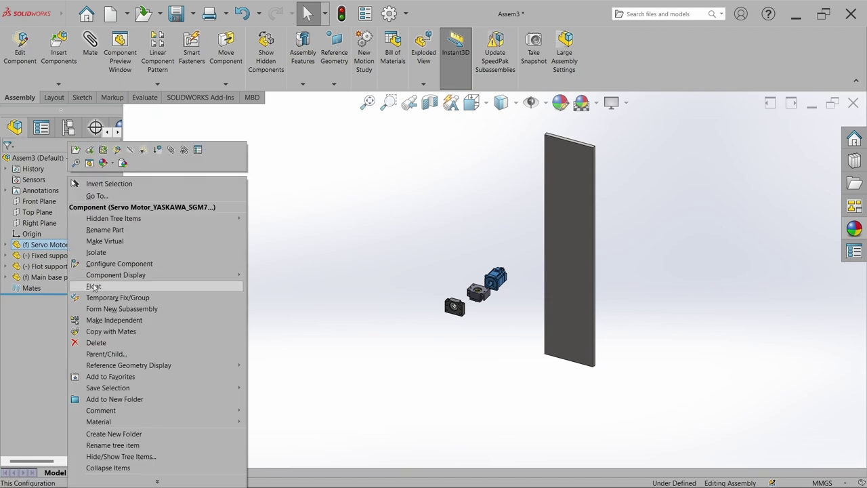
pyautogui.click(95, 286)
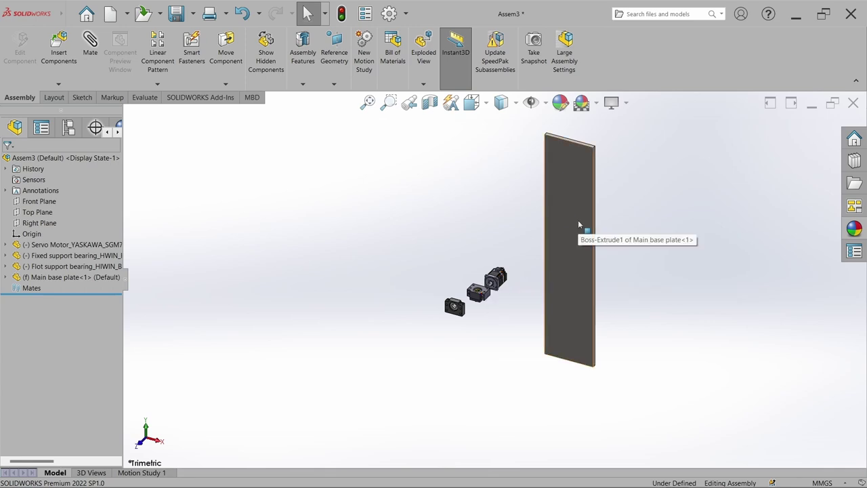
# - Tilt the BK25 fixed support bearing forward using Move with Triad
pyautogui.scroll(-5, 502, 299)
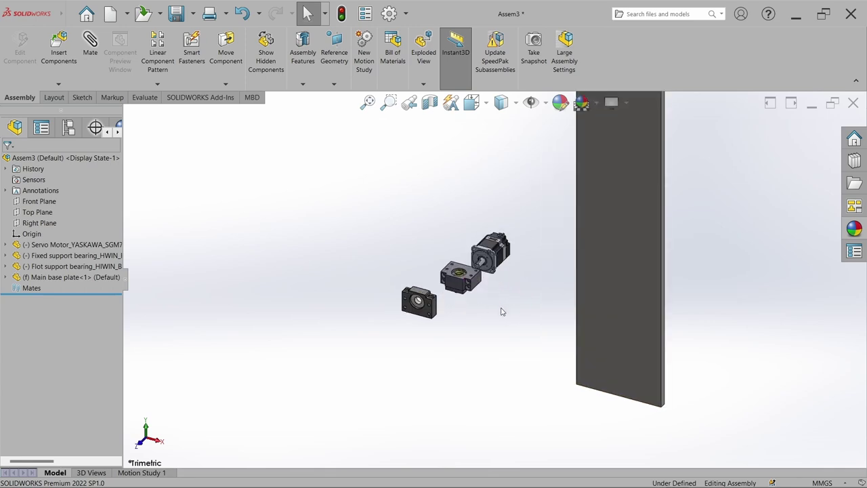
pyautogui.click(456, 257)
pyautogui.rightClick(458, 260)
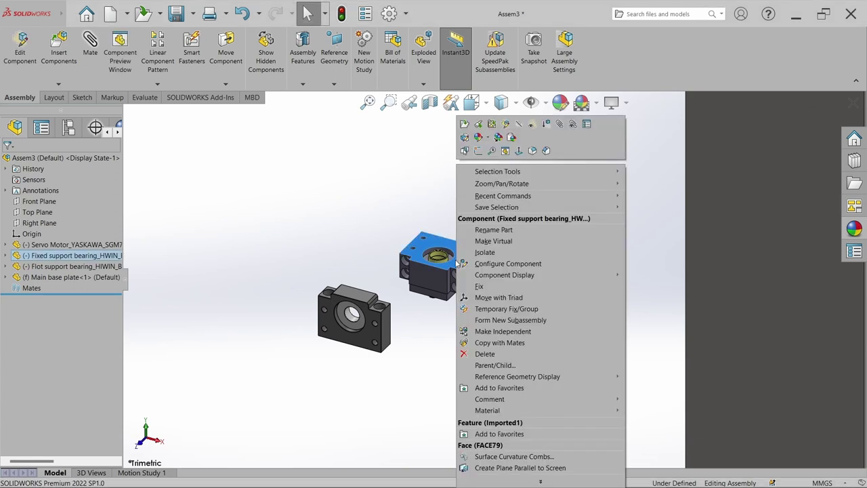
pyautogui.click(474, 297)
pyautogui.moveTo(416, 283); pyautogui.dragTo(419, 245)
pyautogui.moveTo(449, 319); pyautogui.dragTo(425, 308)
pyautogui.click(318, 239)
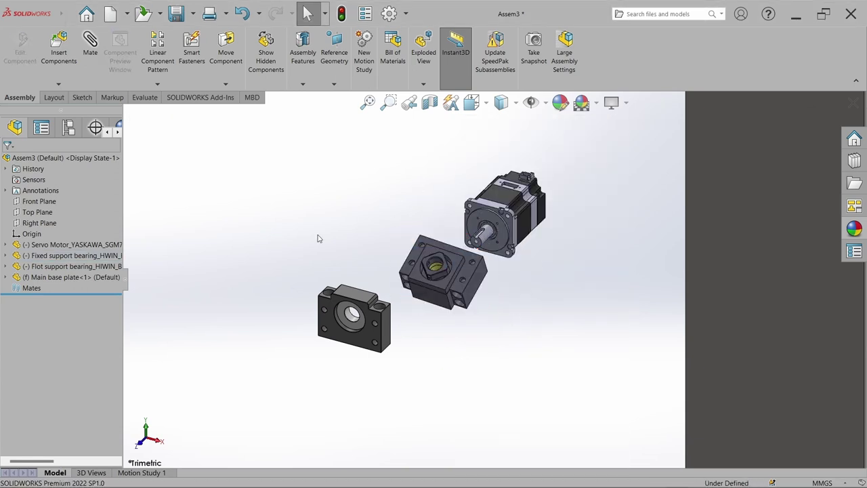
# - Add a coincident mate between the base plate's large front face and the mounting face of the BK25 fixed support bearing
pyautogui.click(92, 48)
pyautogui.scroll(5, 533, 278)
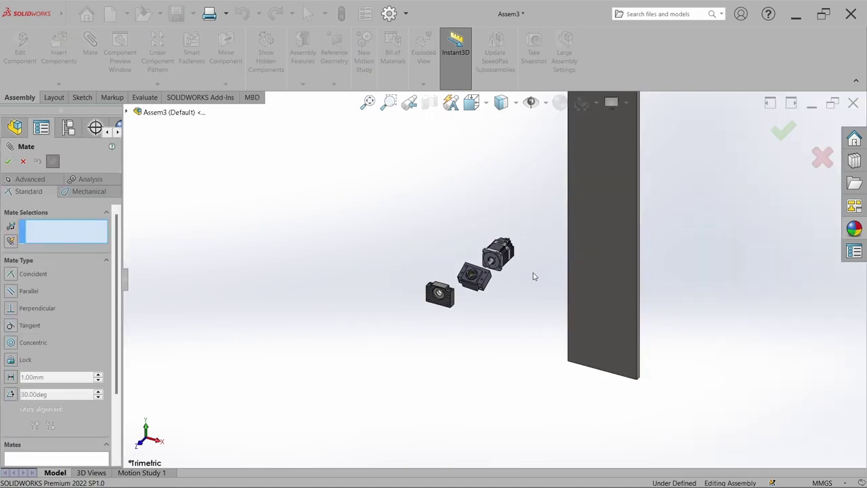
pyautogui.click(604, 193)
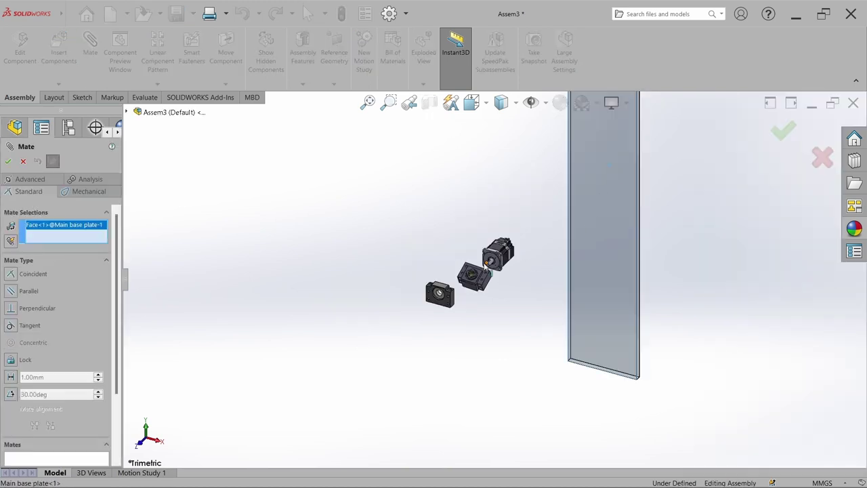
pyautogui.scroll(-6, 486, 267)
pyautogui.moveTo(489, 259); pyautogui.dragTo(457, 283, button='middle')
pyautogui.scroll(-4, 475, 242)
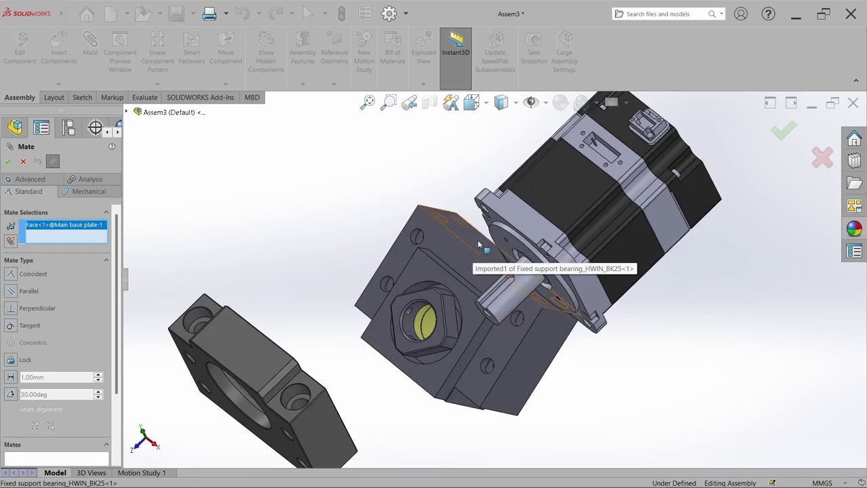
pyautogui.click(478, 243)
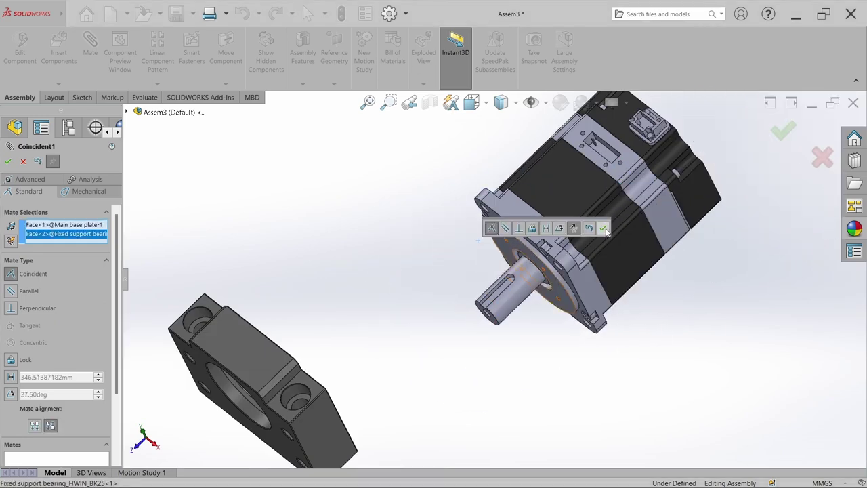
pyautogui.click(604, 229)
# - Center the BK25 fixed support bearing across the plate with a width mate between its two end faces and the plate's long side faces
pyautogui.scroll(8, 621, 262)
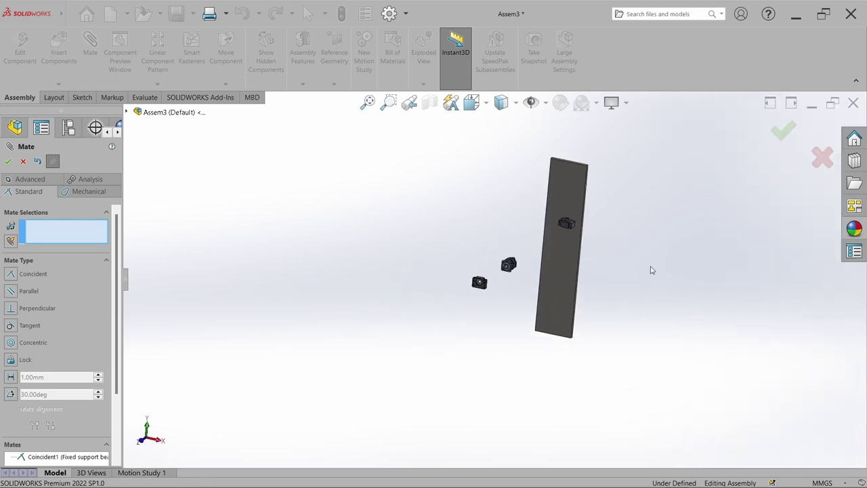
pyautogui.scroll(-5, 555, 238)
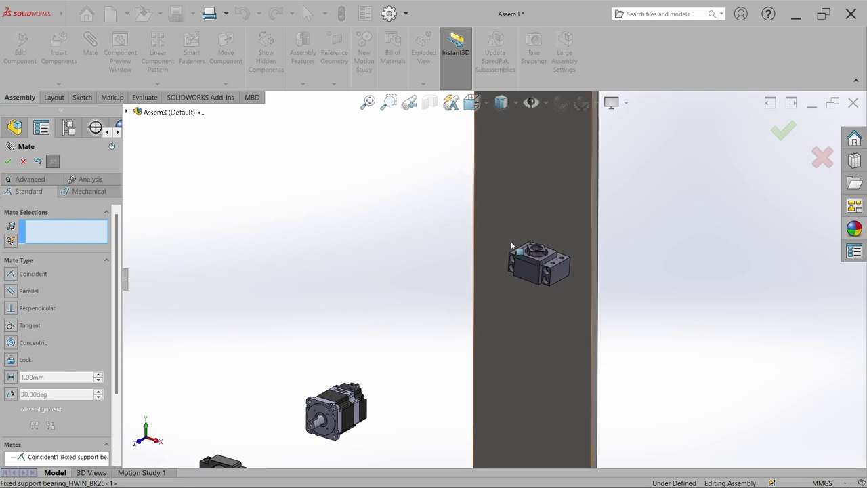
pyautogui.click(35, 179)
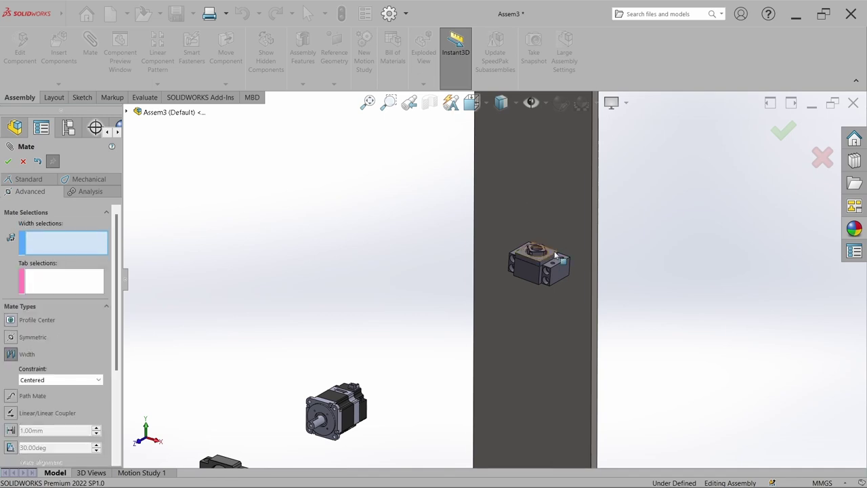
pyautogui.scroll(-3, 554, 277)
pyautogui.click(543, 277)
pyautogui.moveTo(535, 274); pyautogui.dragTo(323, 241, button='middle')
pyautogui.click(401, 261)
pyautogui.scroll(-3, 325, 244)
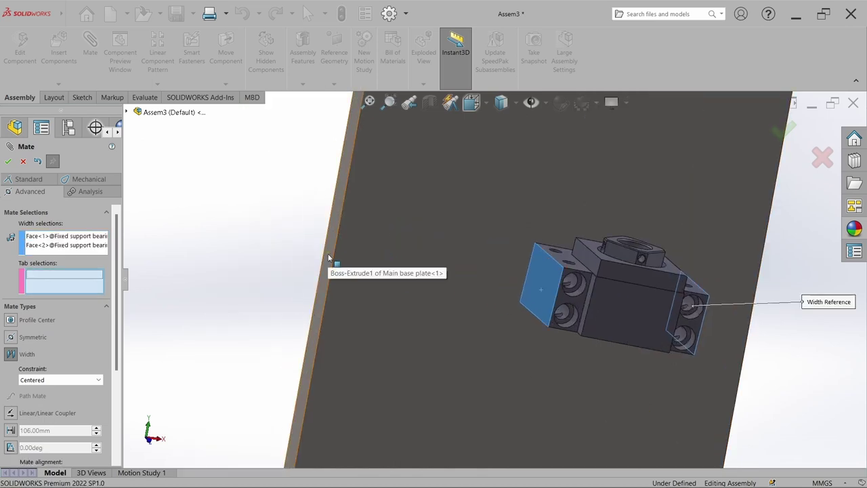
pyautogui.click(328, 258)
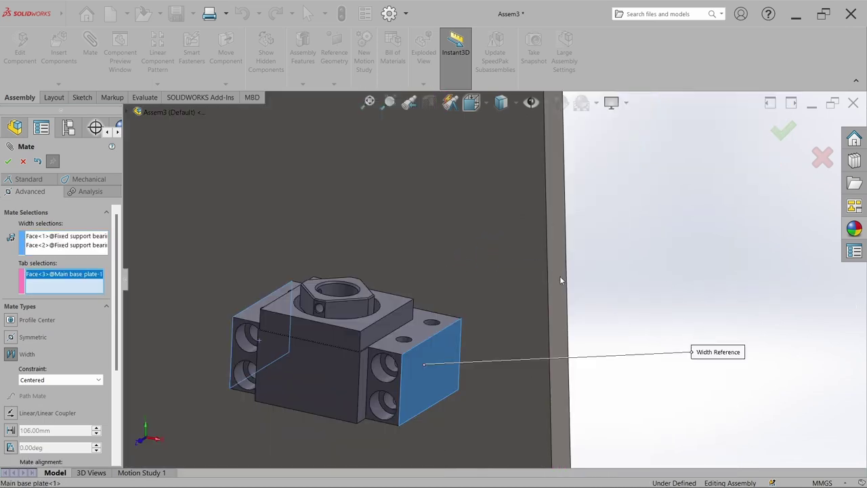
pyautogui.click(560, 278)
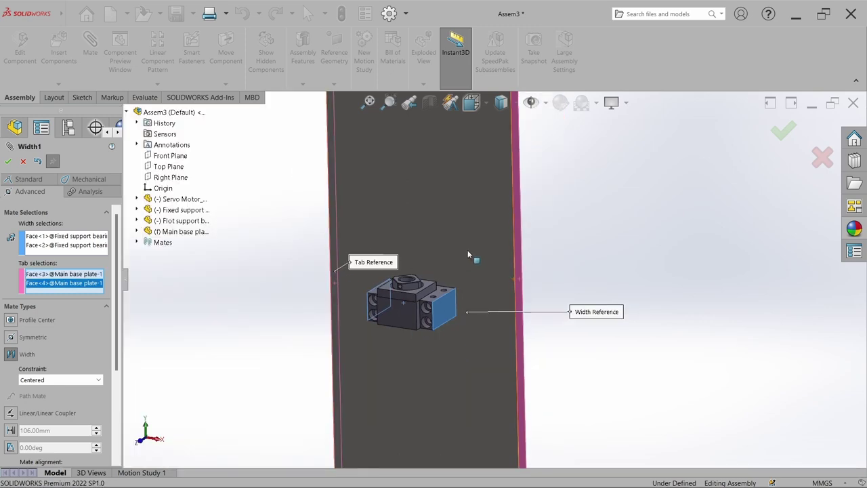
pyautogui.click(8, 160)
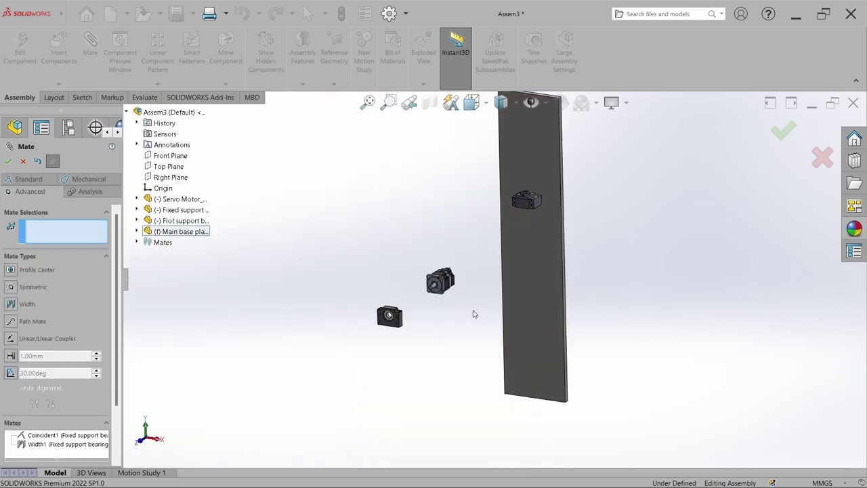
# - Add a coincident mate between the bottom face of the BF25 float support bearing and the base plate's large front face
pyautogui.scroll(-4, 456, 320)
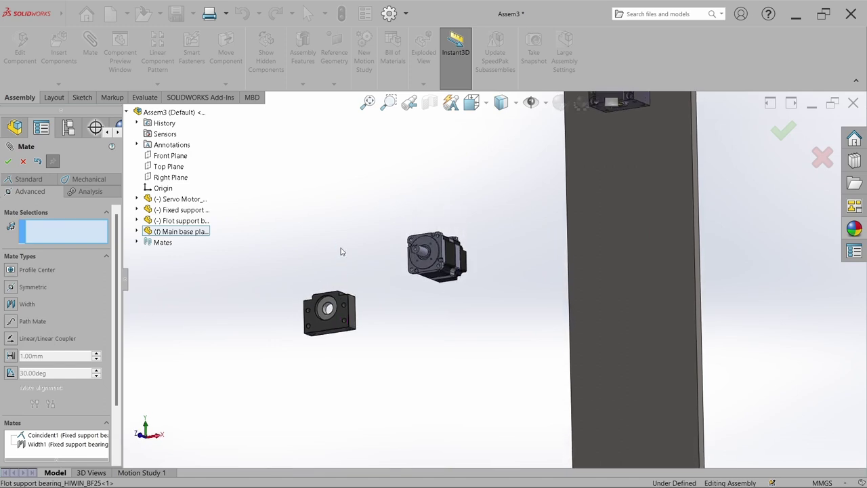
pyautogui.scroll(-3, 352, 334)
pyautogui.click(359, 312)
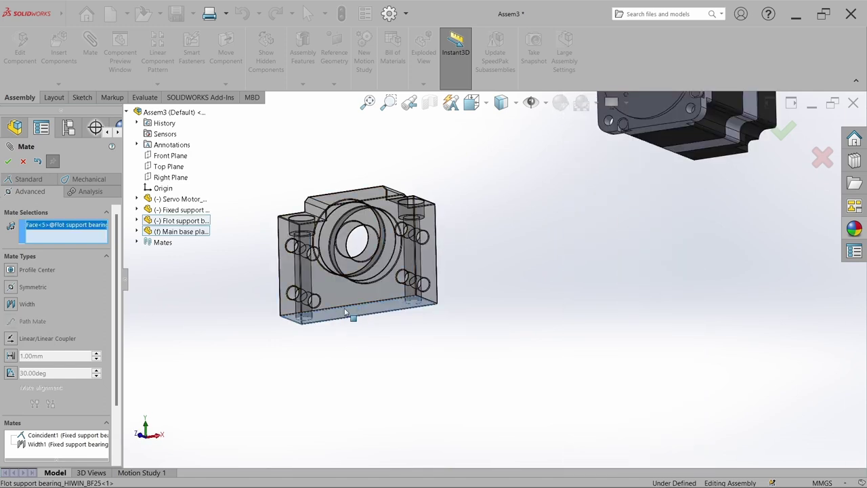
pyautogui.scroll(8, 380, 284)
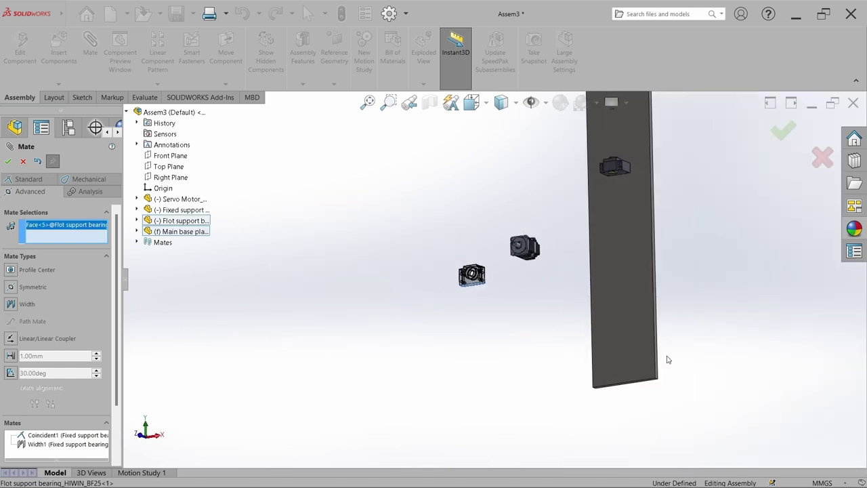
pyautogui.click(631, 345)
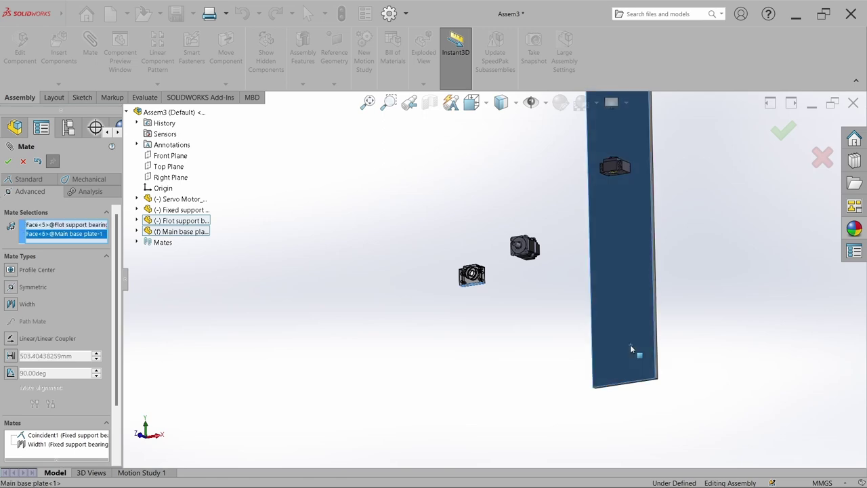
pyautogui.click(28, 179)
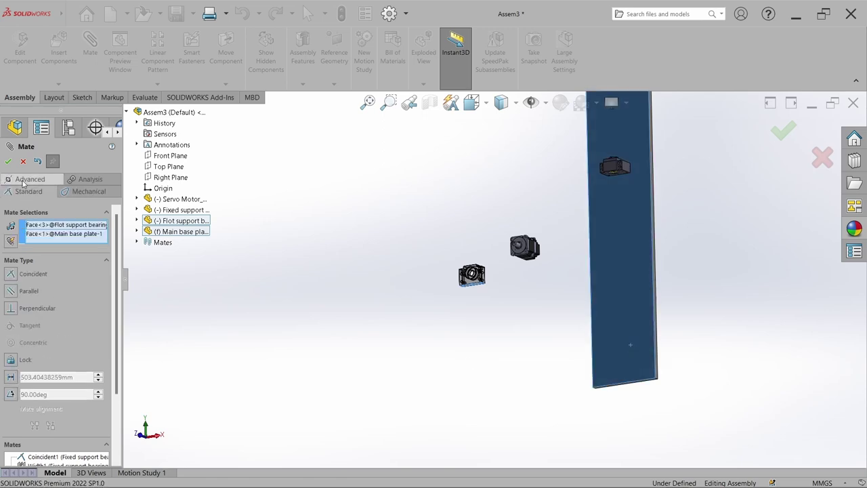
pyautogui.click(11, 274)
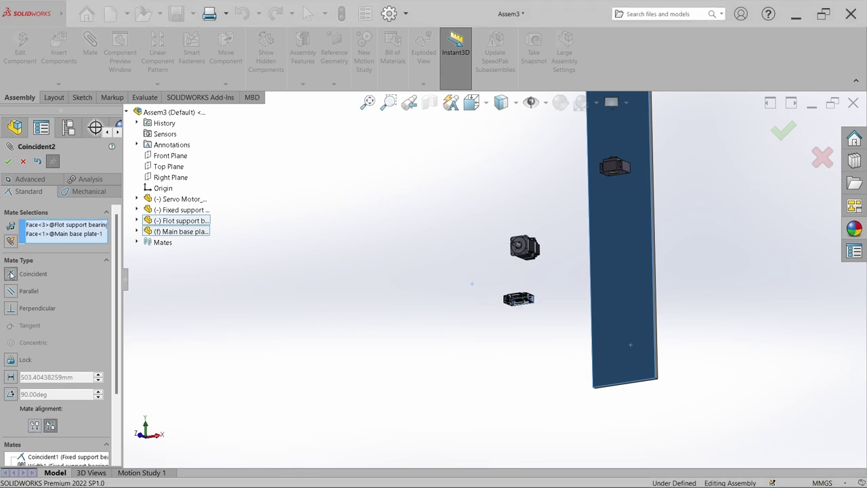
pyautogui.click(8, 161)
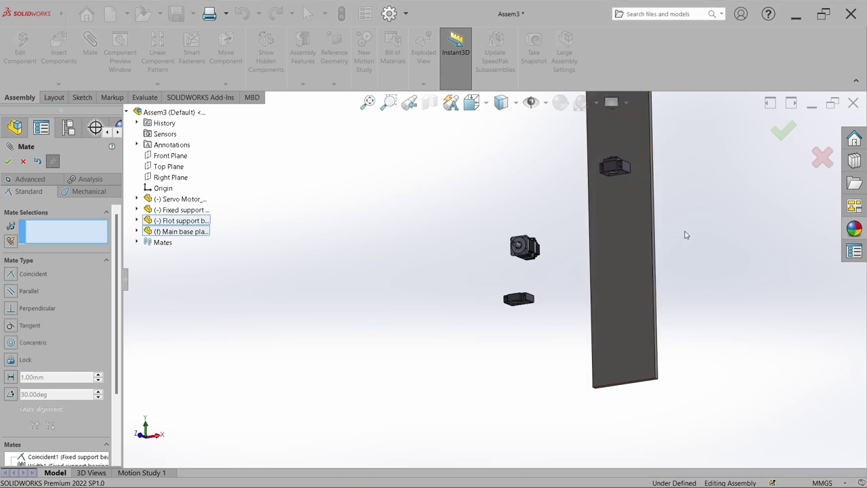
# - Add a concentric mate between the bore of the BF25 float support bearing and the bore of the BK25 fixed support bearing
pyautogui.scroll(-4, 598, 298)
pyautogui.moveTo(597, 298); pyautogui.dragTo(519, 253, button='middle')
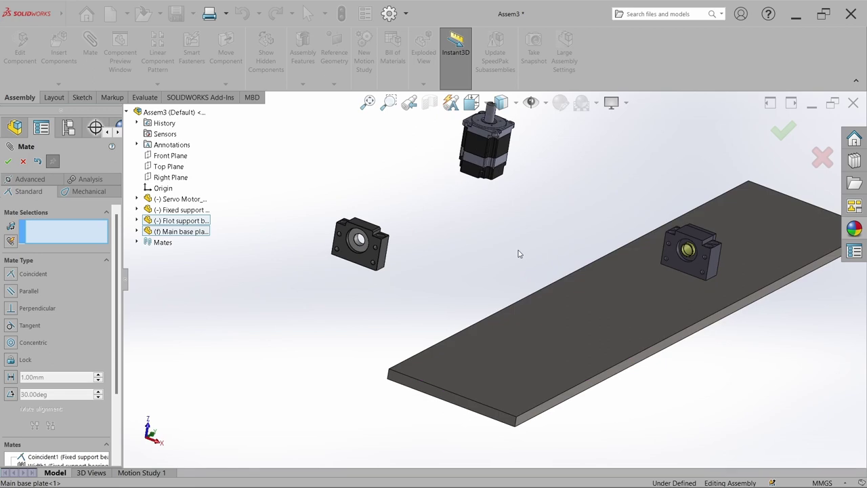
pyautogui.scroll(-5, 418, 257)
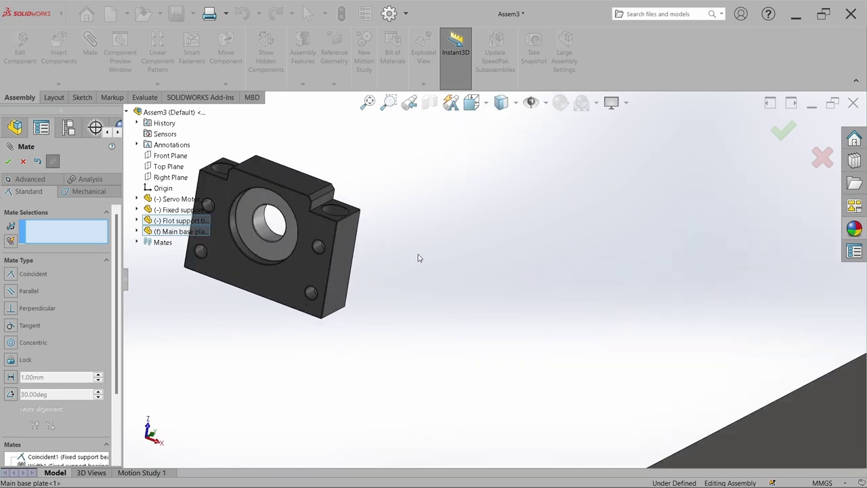
pyautogui.click(263, 235)
pyautogui.scroll(5, 514, 259)
pyautogui.scroll(-5, 710, 255)
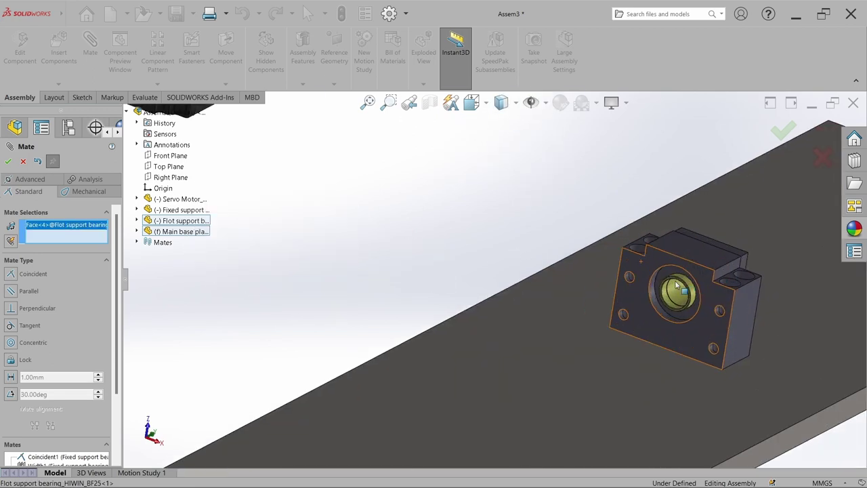
pyautogui.click(674, 290)
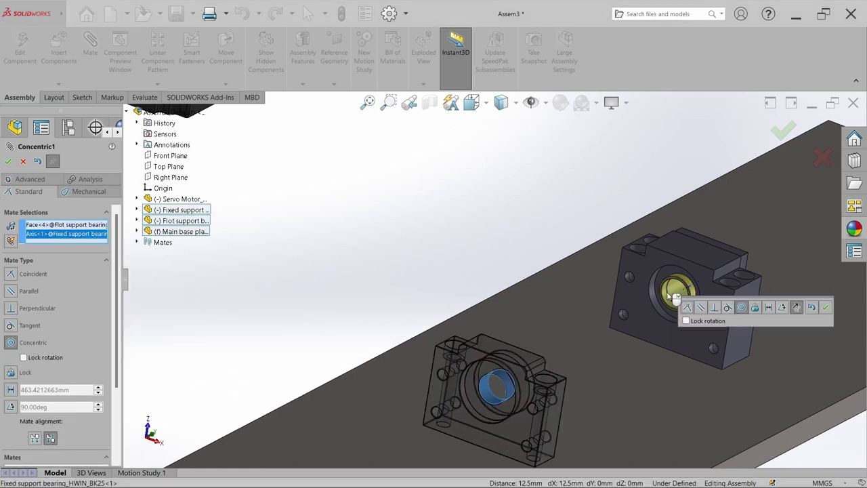
pyautogui.click(825, 307)
# - Add a coincident mate between the outer front face of the BF25 float support bearing and the base plate's near end face
pyautogui.scroll(5, 588, 305)
pyautogui.scroll(-2, 445, 372)
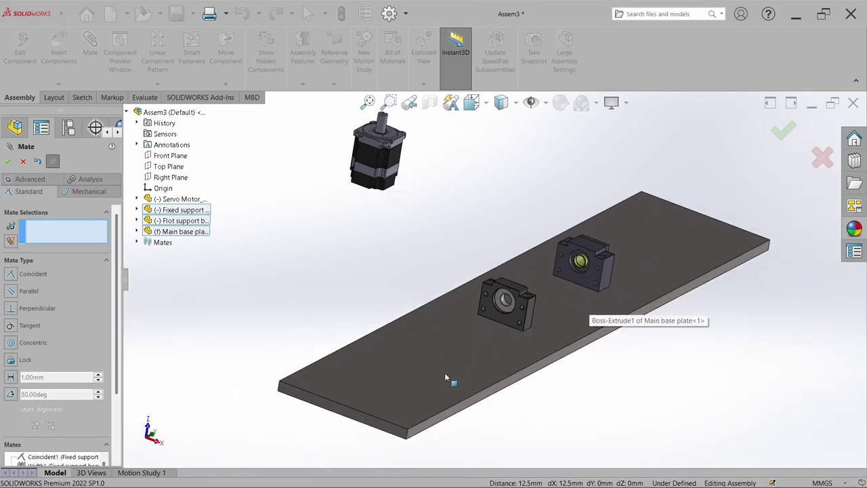
pyautogui.click(529, 311)
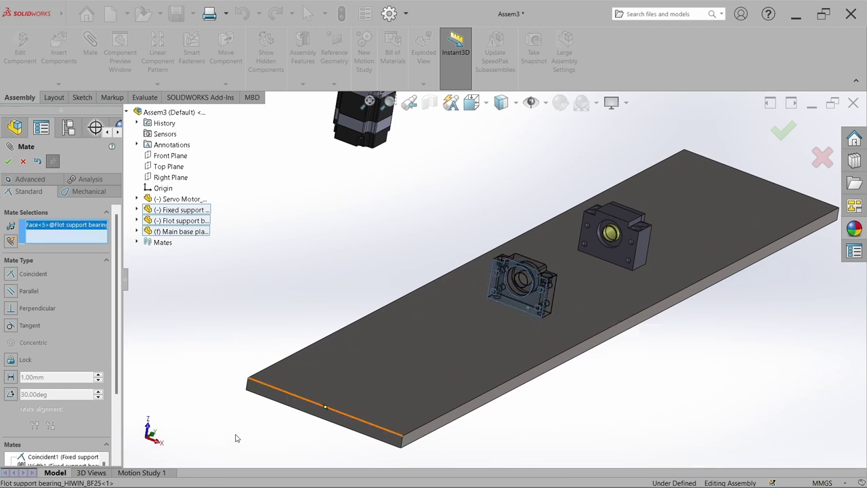
pyautogui.click(320, 410)
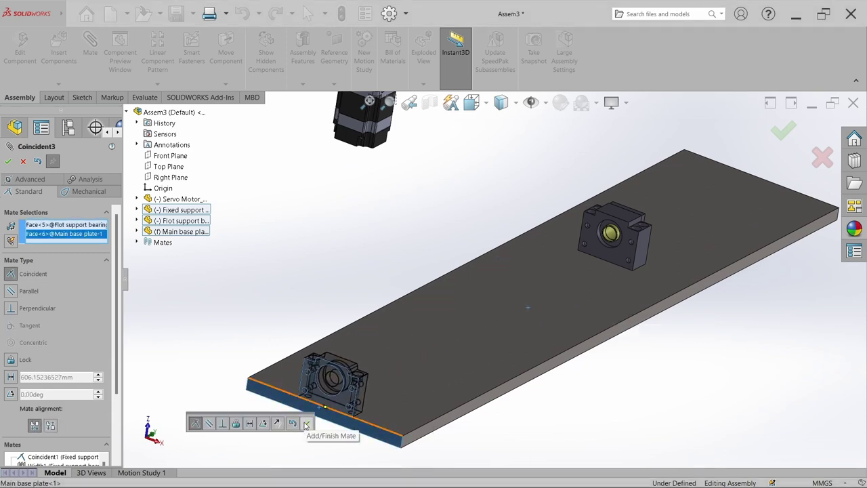
pyautogui.click(307, 422)
pyautogui.press('Escape')
# - Rotate the servo motor with Move with Triad so its shaft points along the base plate, and place it near the plate's far end
pyautogui.scroll(2, 405, 246)
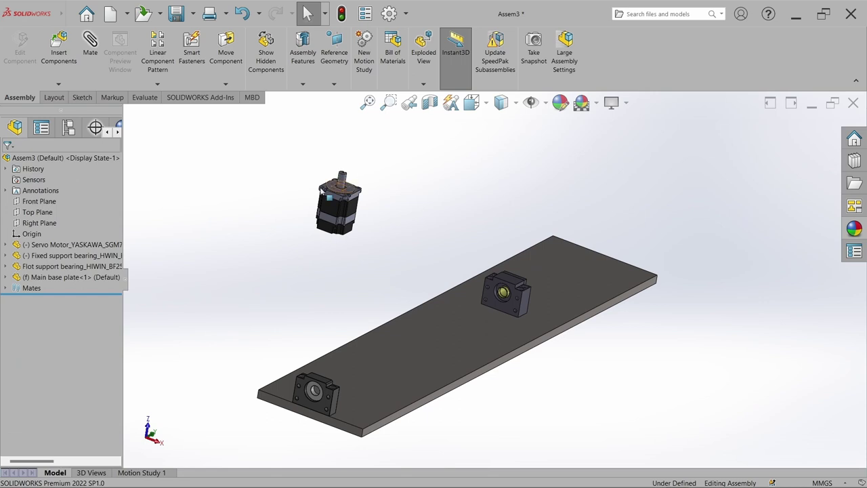
pyautogui.rightClick(326, 212)
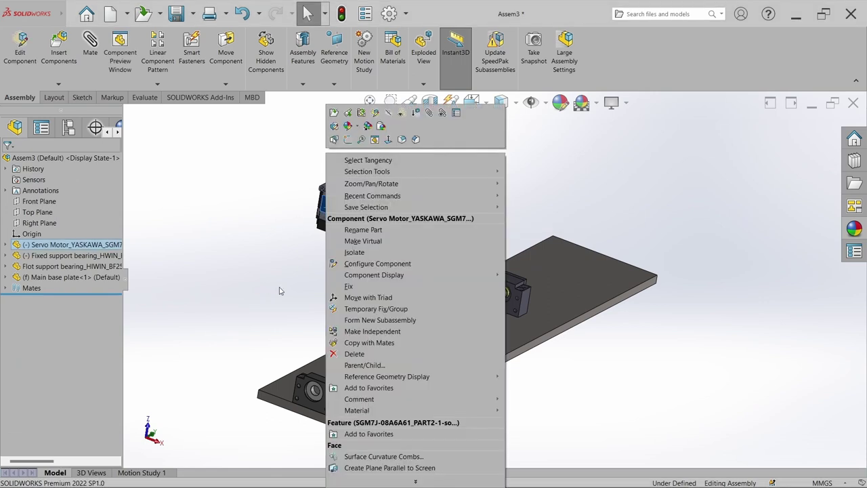
pyautogui.click(345, 298)
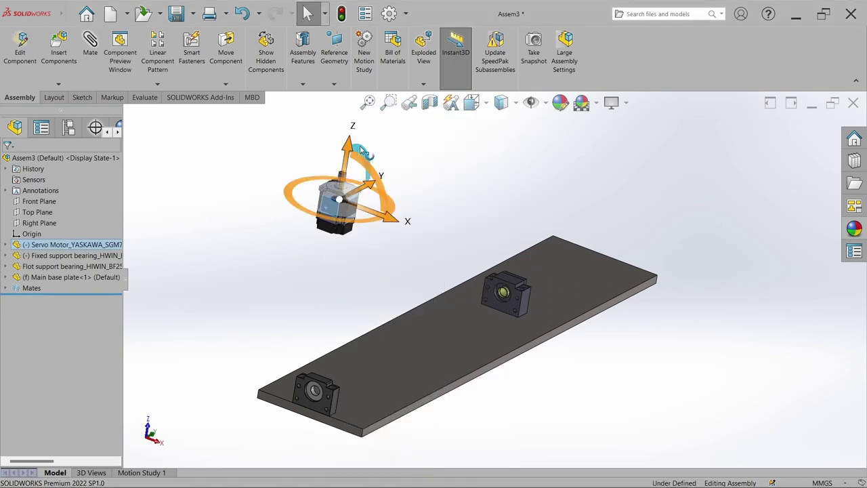
pyautogui.moveTo(363, 150); pyautogui.dragTo(430, 194)
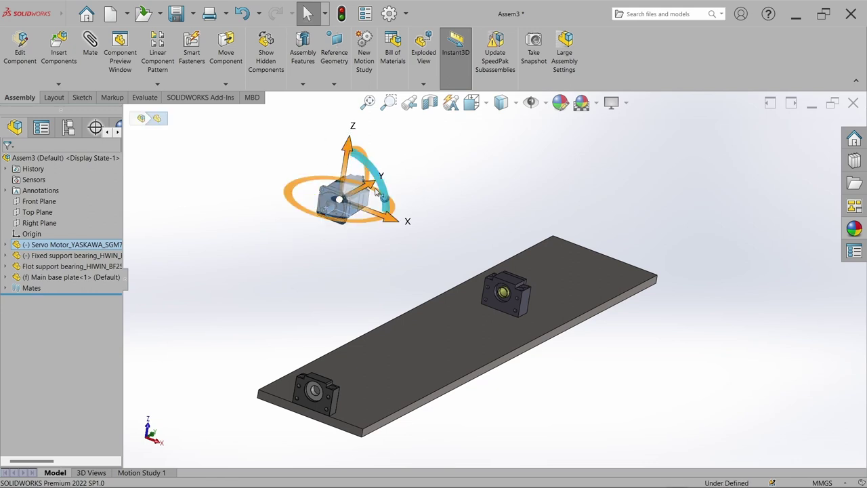
pyautogui.moveTo(370, 185); pyautogui.dragTo(472, 132)
pyautogui.moveTo(494, 170); pyautogui.dragTo(654, 233)
pyautogui.click(701, 361)
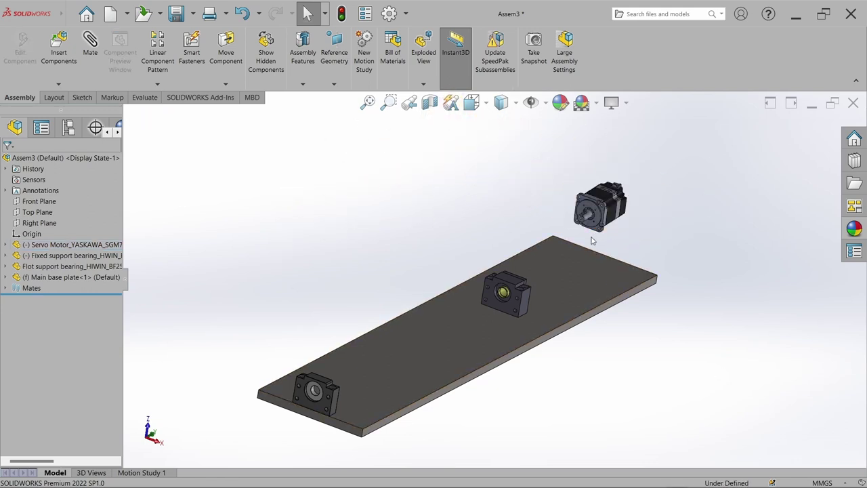
# - Add a concentric mate between the servo motor's shaft and the BK25 bearing's bore, and slide the motor back past the plate's far end
pyautogui.scroll(-2, 591, 240)
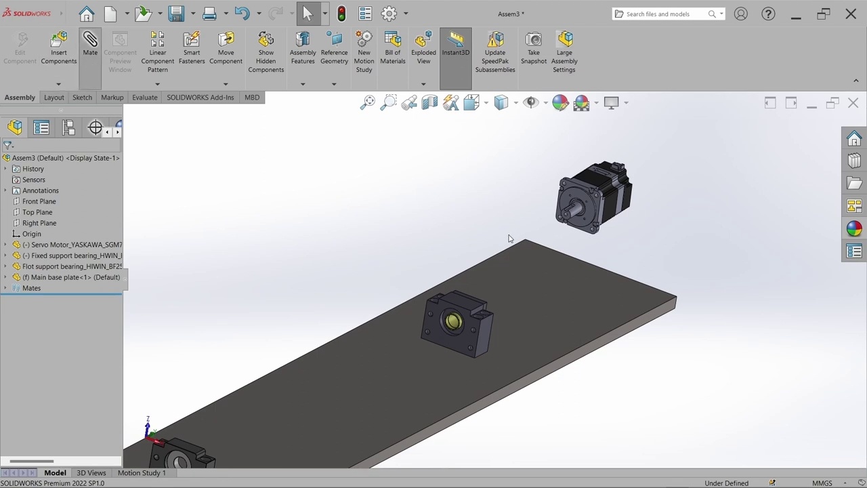
pyautogui.click(576, 215)
pyautogui.scroll(-3, 467, 328)
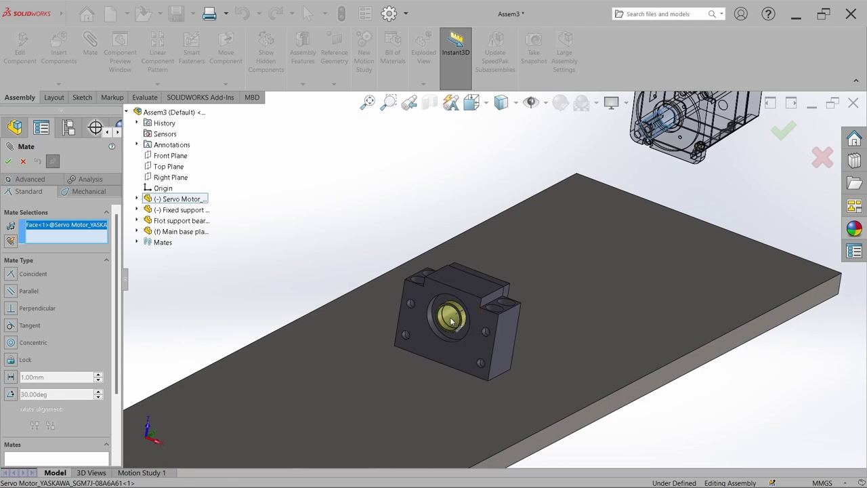
pyautogui.click(451, 321)
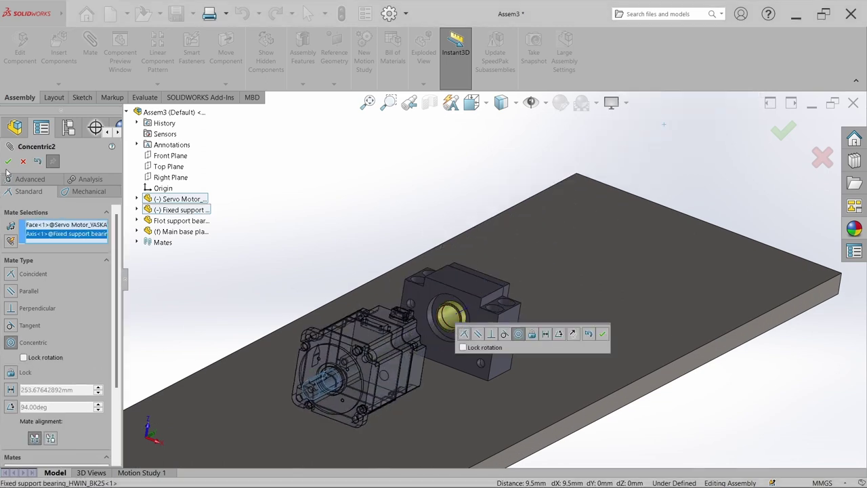
pyautogui.click(8, 162)
pyautogui.click(9, 161)
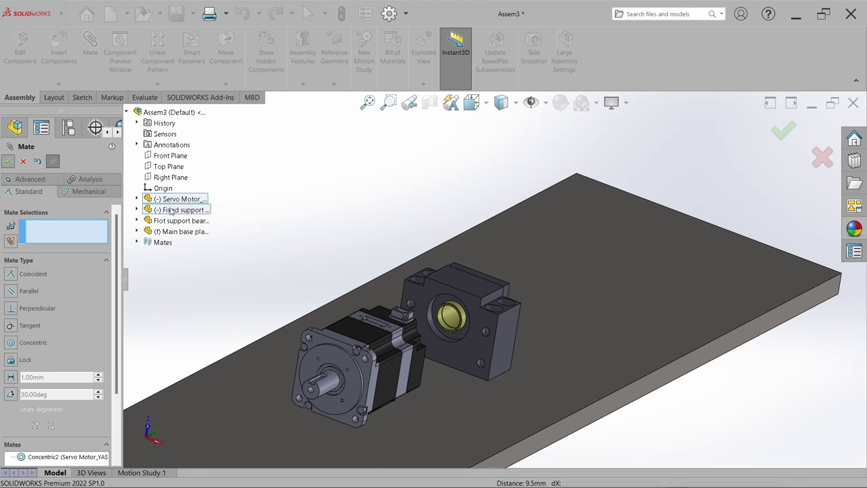
pyautogui.moveTo(393, 360); pyautogui.dragTo(760, 167)
pyautogui.click(791, 217)
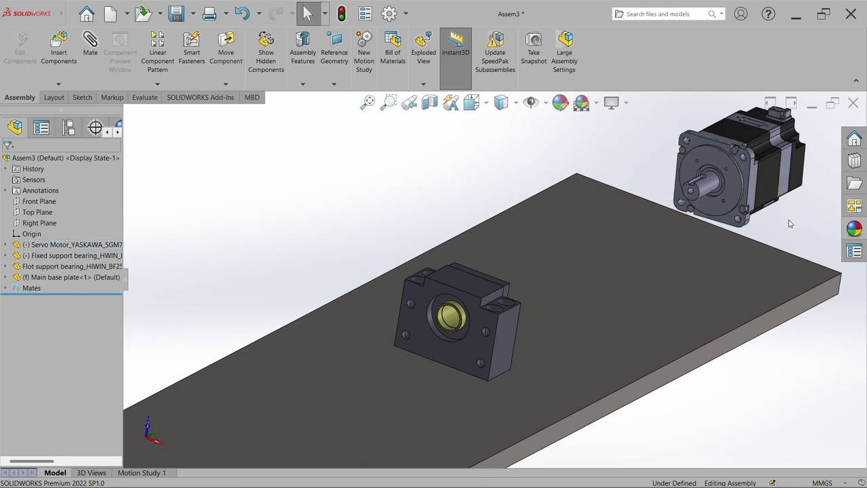
# - Add a coincident mate between the servo motor's front flange face and the base plate's far end face
pyautogui.scroll(-3, 791, 217)
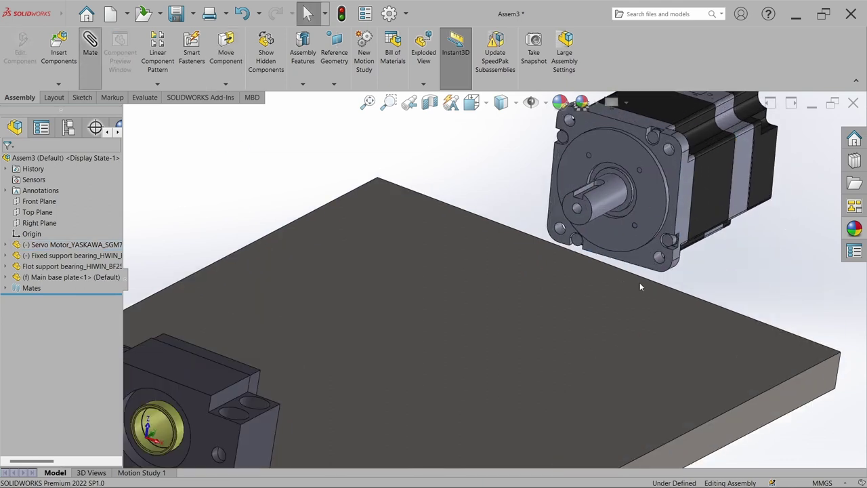
pyautogui.click(645, 255)
pyautogui.moveTo(601, 272); pyautogui.dragTo(480, 279, button='middle')
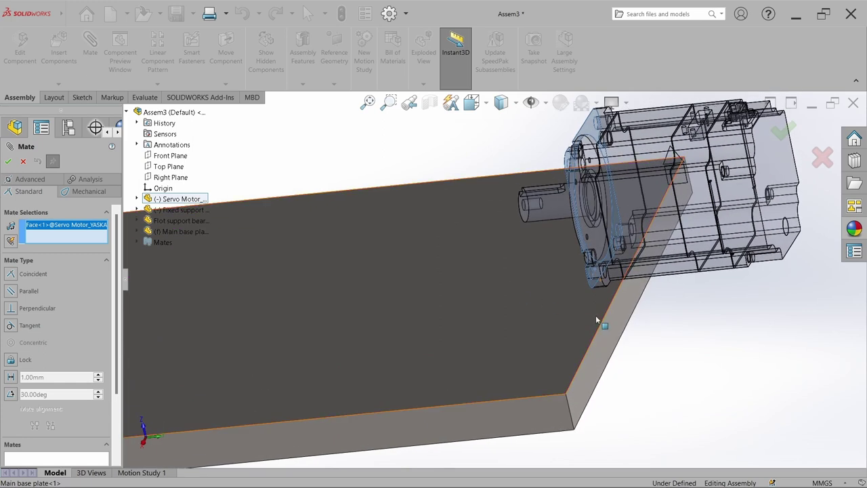
pyautogui.click(623, 309)
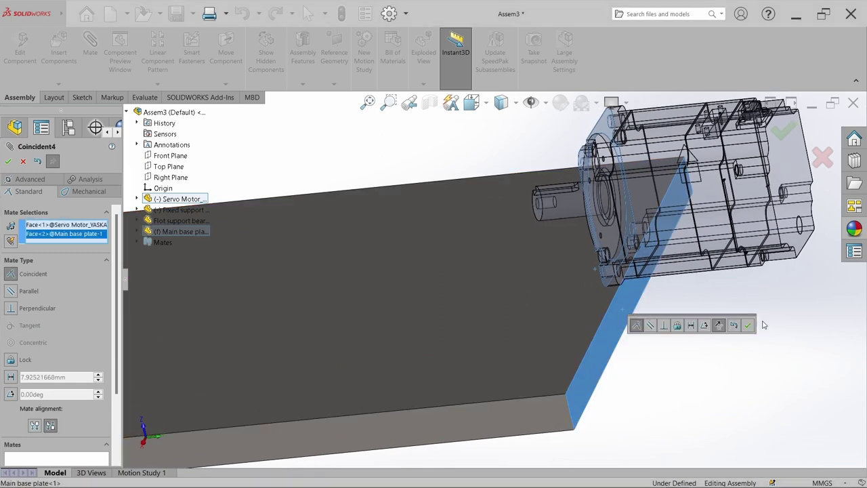
pyautogui.click(748, 324)
pyautogui.moveTo(745, 324); pyautogui.dragTo(668, 293, button='middle')
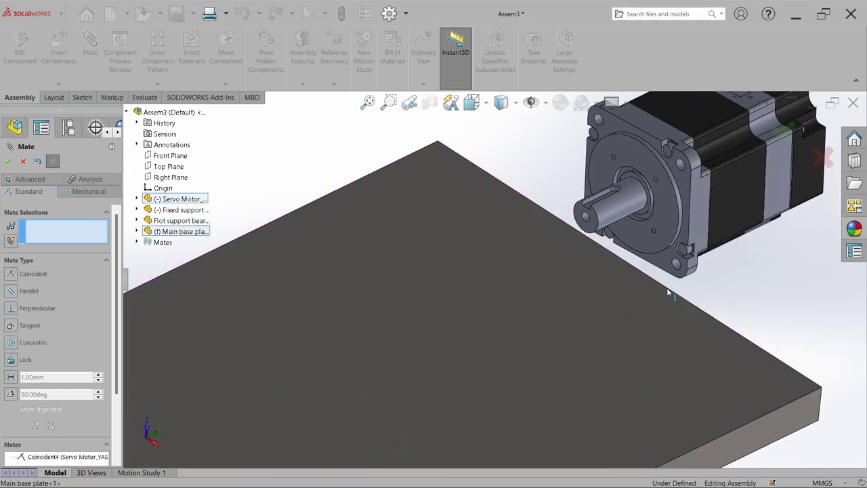
# - Sketch a red freehand markup outline from the plate's end edge around the servo motor's flange to indicate a motor mount
pyautogui.scroll(1, 664, 288)
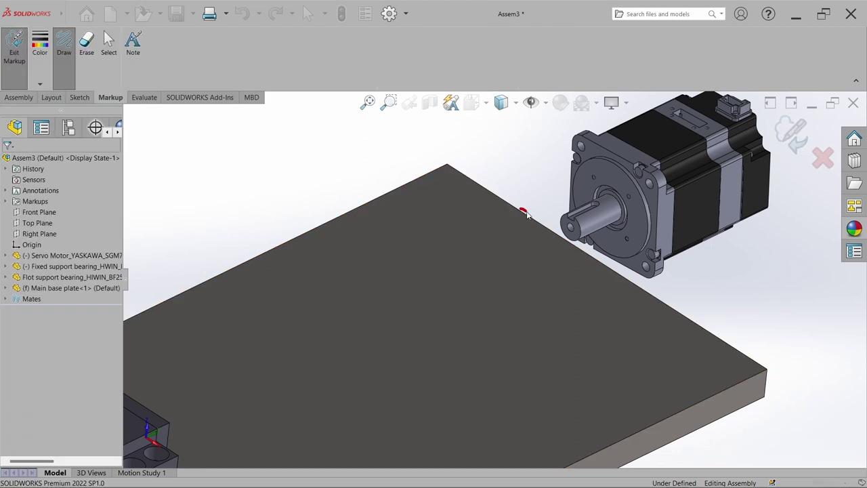
pyautogui.moveTo(540, 222)
pyautogui.mouseDown()
pyautogui.moveTo(555, 138)
pyautogui.moveTo(610, 154)
pyautogui.mouseUp()
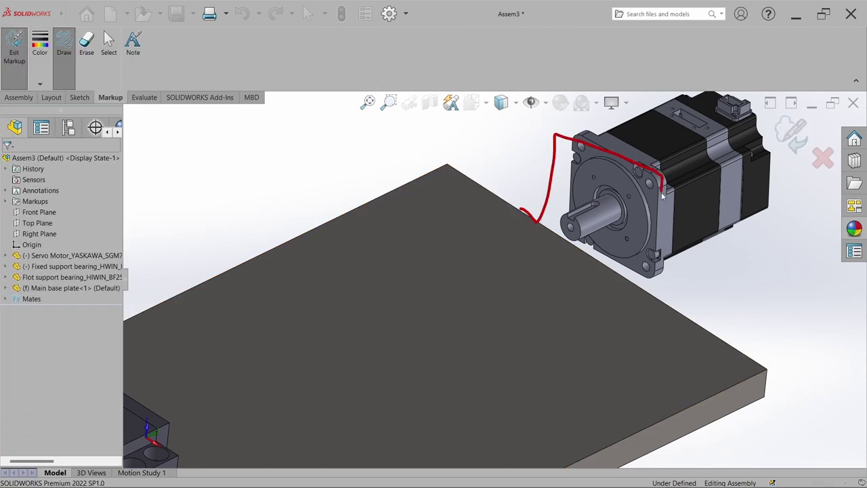
pyautogui.moveTo(669, 301)
pyautogui.mouseDown()
pyautogui.moveTo(587, 282)
pyautogui.moveTo(512, 239)
pyautogui.moveTo(522, 208)
pyautogui.mouseUp()
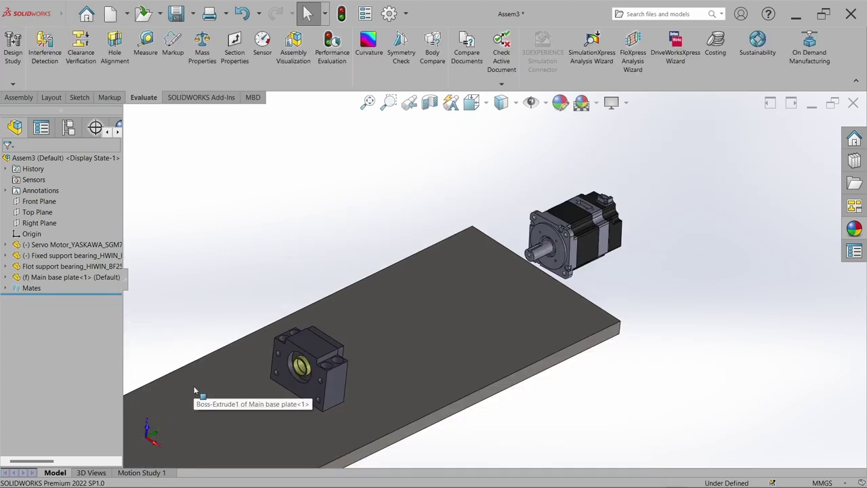
# - Slide the BK25 fixed support bearing along the plate toward the servo motor and view the assembly normal to the plate's large face
pyautogui.moveTo(305, 344); pyautogui.dragTo(425, 293, button='middle')
pyautogui.moveTo(425, 293); pyautogui.dragTo(512, 256)
pyautogui.click(613, 315)
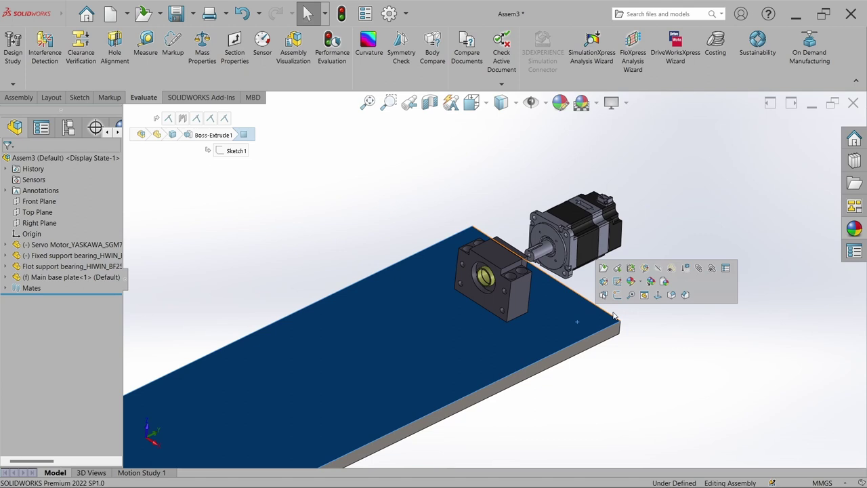
pyautogui.click(657, 296)
pyautogui.click(541, 196)
pyautogui.scroll(-8, 494, 151)
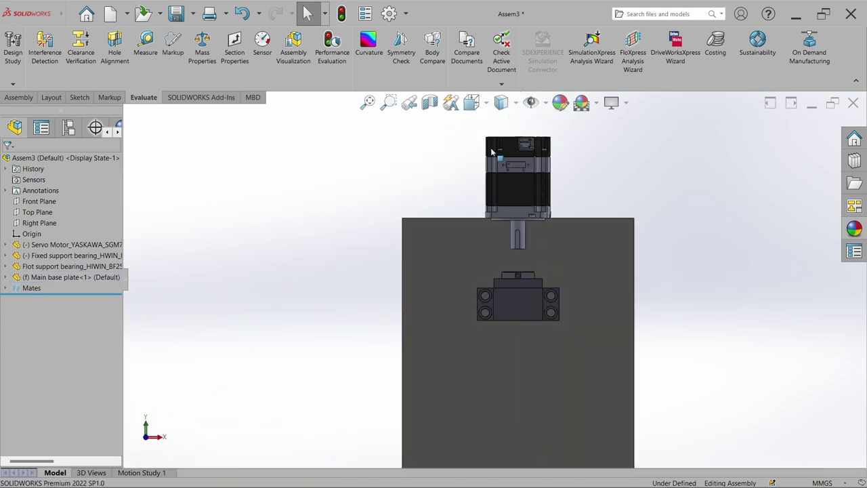
pyautogui.click(511, 339)
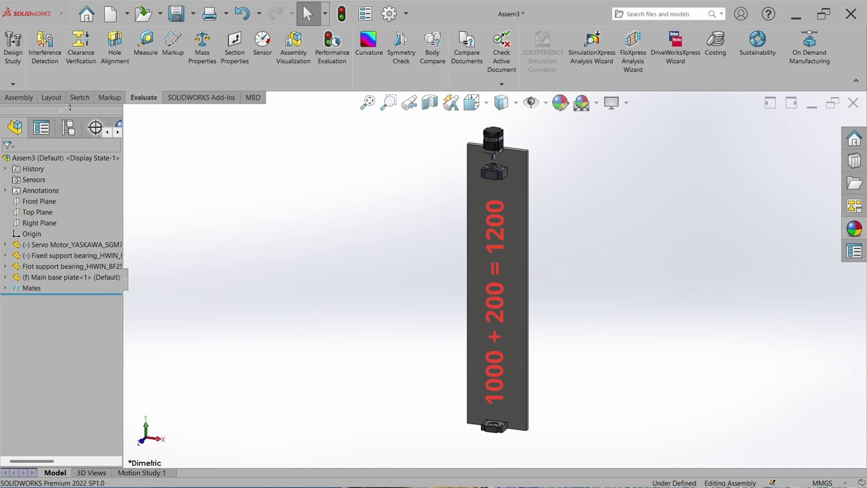
# - Add a 1200 mm distance mate between the inner face of the BF25 float support bearing and the facing side of the BK25 bearing
pyautogui.click(6, 98)
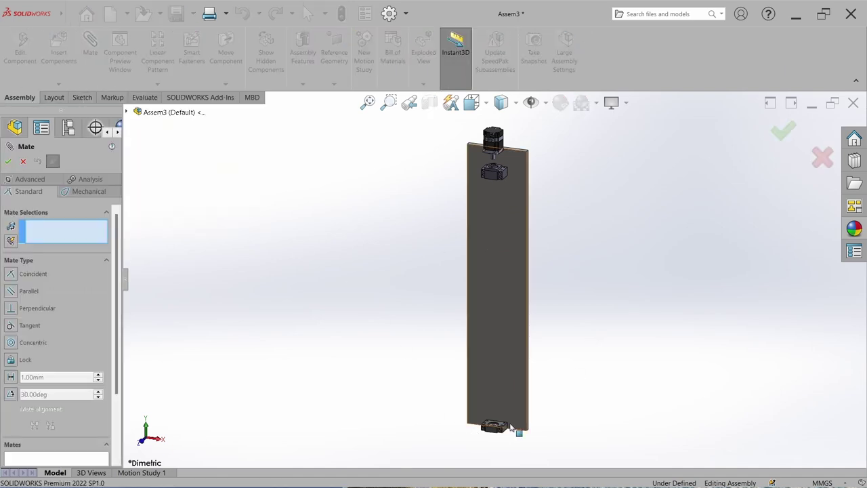
pyautogui.scroll(-5, 515, 433)
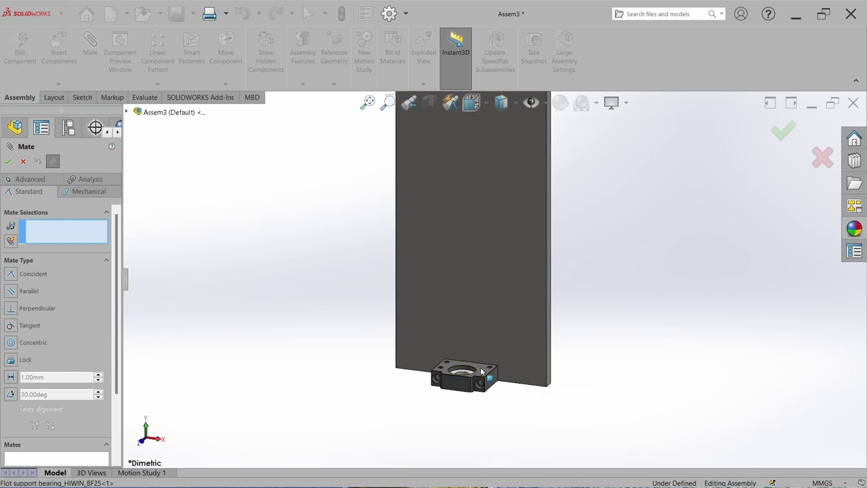
pyautogui.click(481, 372)
pyautogui.moveTo(481, 372); pyautogui.dragTo(513, 251, button='middle')
pyautogui.click(513, 250)
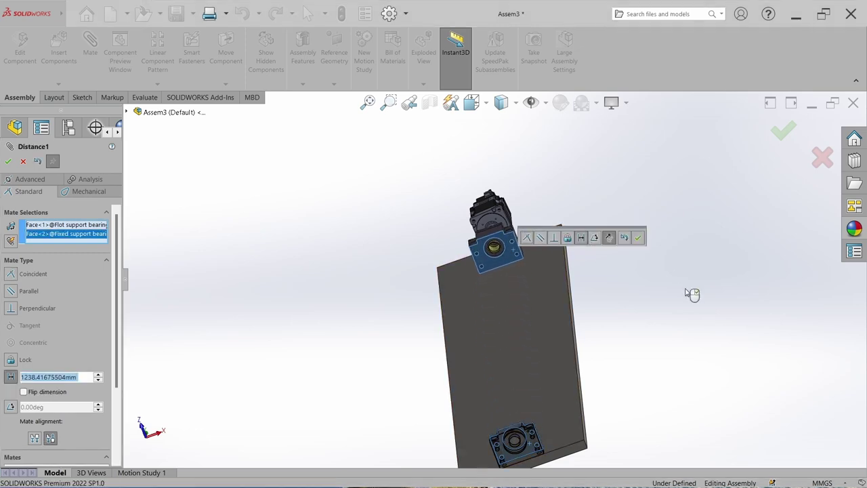
pyautogui.write('120')
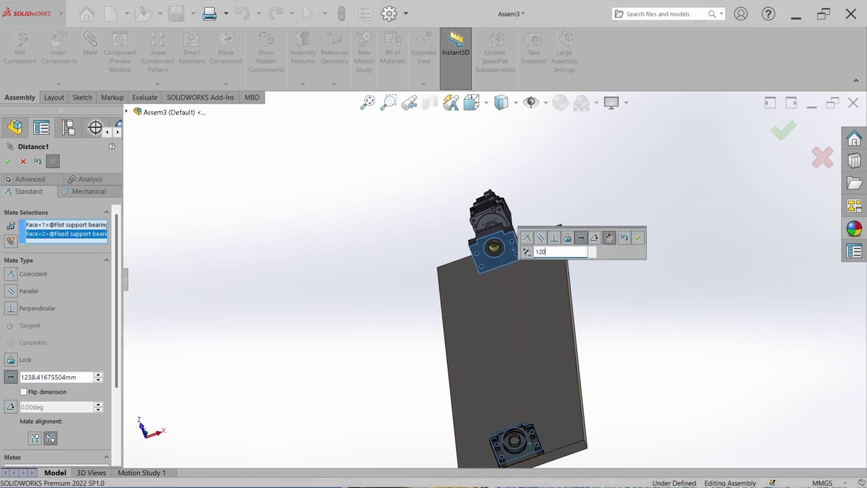
pyautogui.write('0')
pyautogui.press('Return')
pyautogui.press('Return')
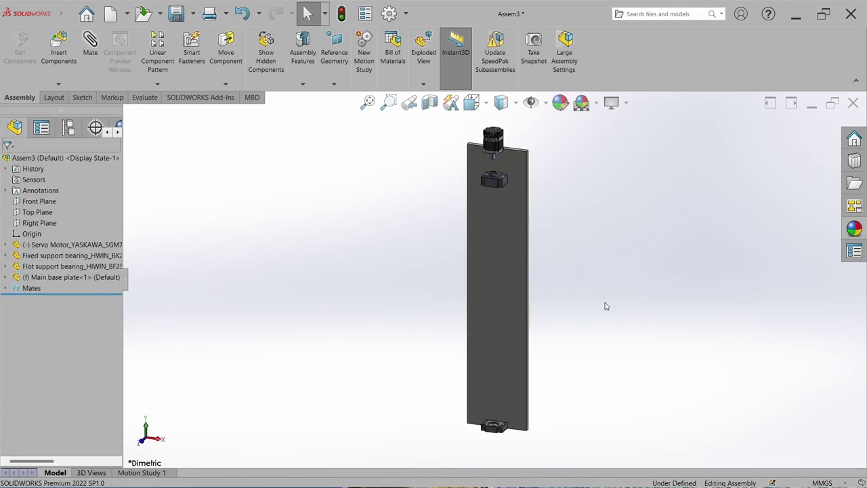
# - Section the assembly with a plane offset -57 mm from the BK25 fixed support bearing's side face and view it side-on
pyautogui.scroll(-4, 508, 178)
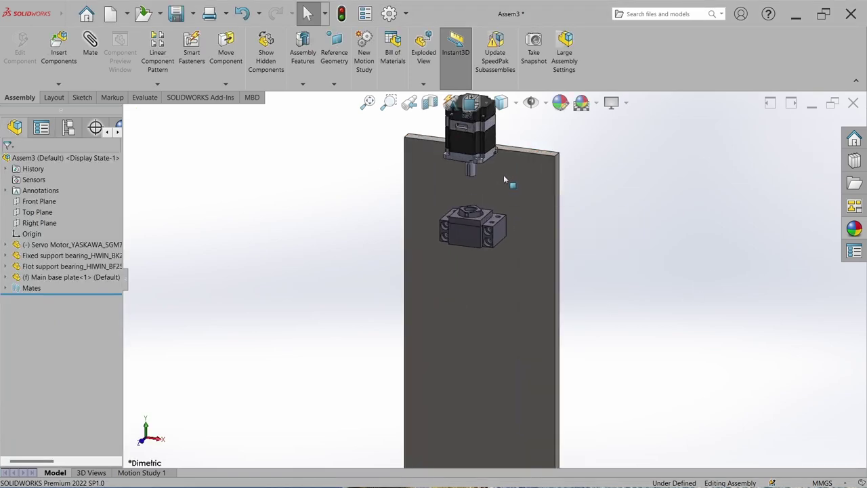
pyautogui.click(502, 235)
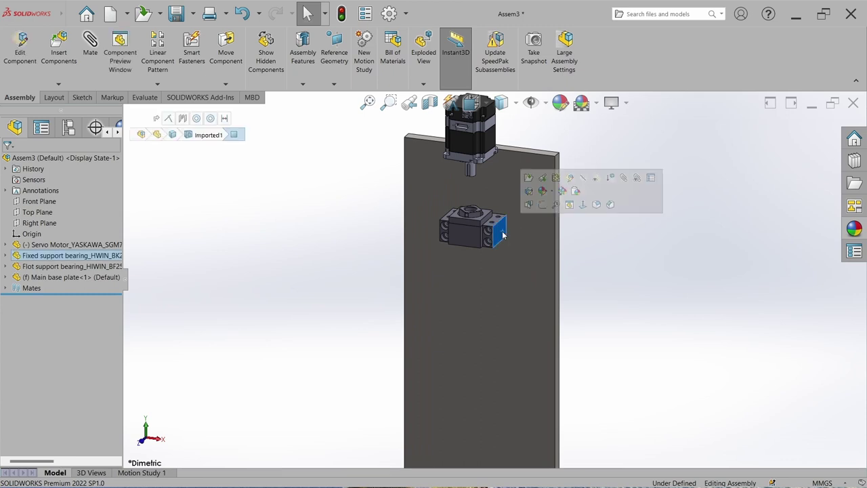
pyautogui.click(429, 103)
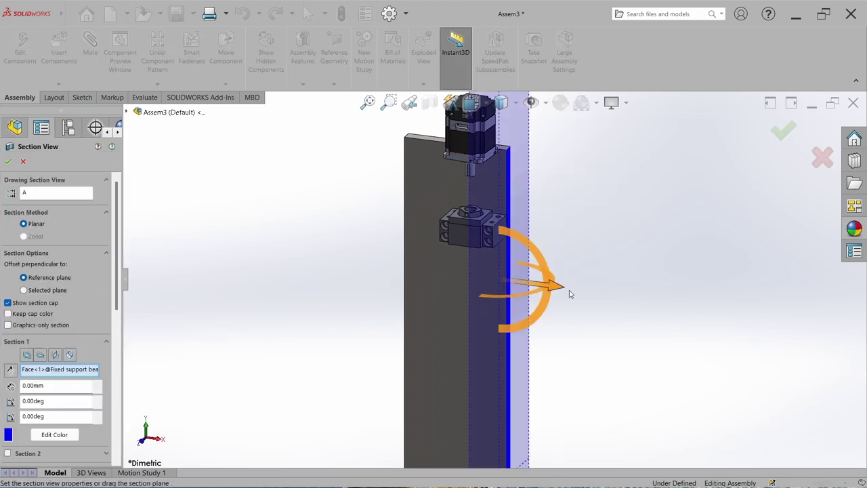
pyautogui.moveTo(560, 291); pyautogui.dragTo(531, 288)
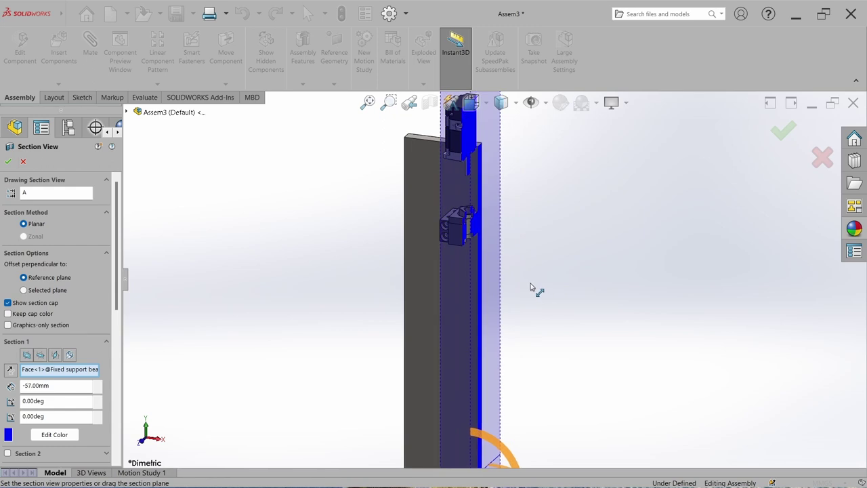
pyautogui.click(8, 161)
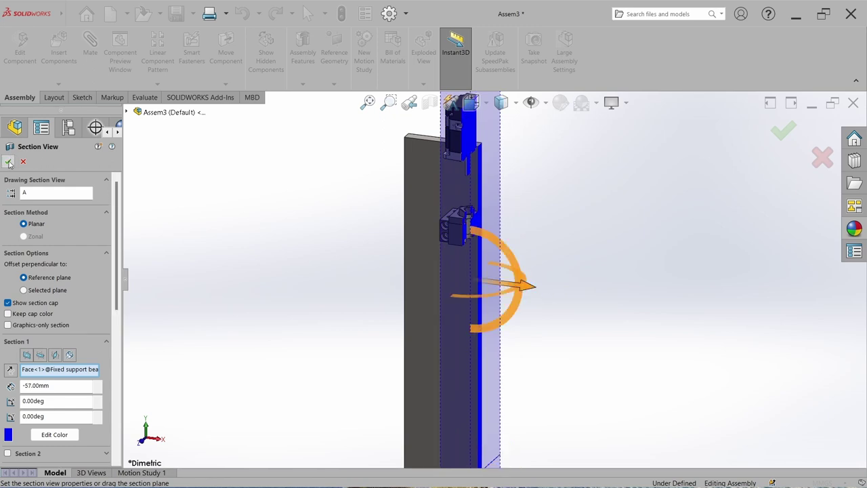
pyautogui.moveTo(542, 307); pyautogui.dragTo(600, 290, button='middle')
pyautogui.click(472, 102)
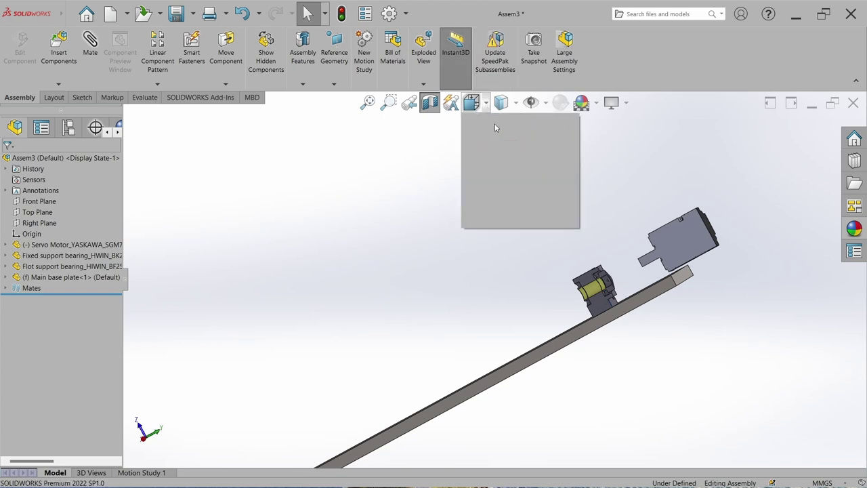
pyautogui.click(557, 192)
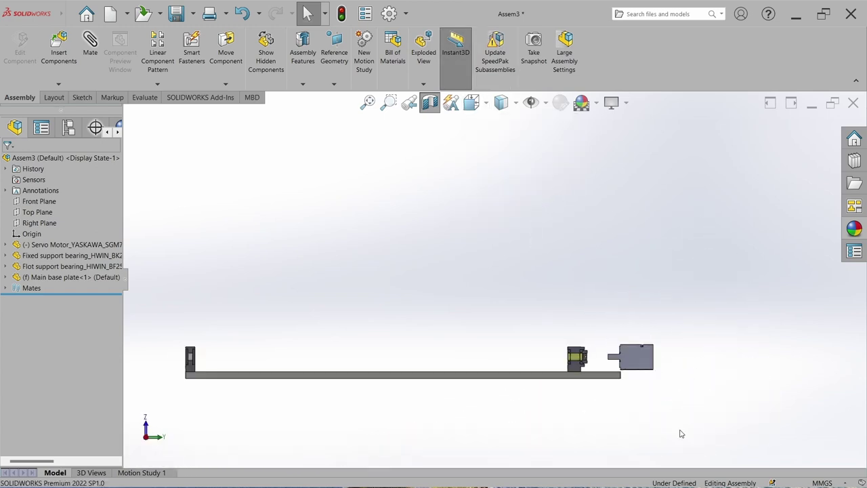
# - Draw a red markup outline of the screw body leading into the BK25 bearing and label its diameter 32
pyautogui.scroll(-3, 647, 382)
pyautogui.scroll(-8, 536, 330)
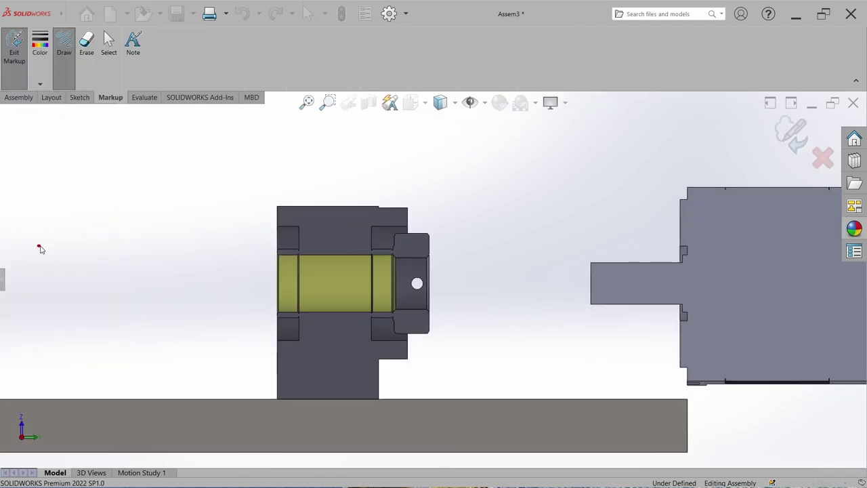
pyautogui.moveTo(40, 250); pyautogui.dragTo(271, 248)
pyautogui.moveTo(39, 327); pyautogui.dragTo(255, 328)
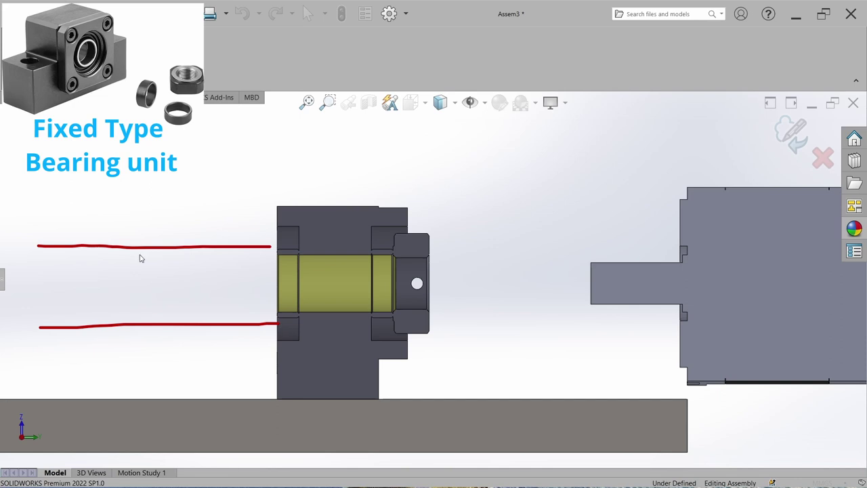
pyautogui.moveTo(141, 251)
pyautogui.mouseDown()
pyautogui.moveTo(140, 318)
pyautogui.moveTo(150, 306)
pyautogui.mouseUp()
pyautogui.moveTo(133, 264)
pyautogui.mouseDown()
pyautogui.moveTo(153, 264)
pyautogui.moveTo(157, 288)
pyautogui.moveTo(190, 290)
pyautogui.mouseUp()
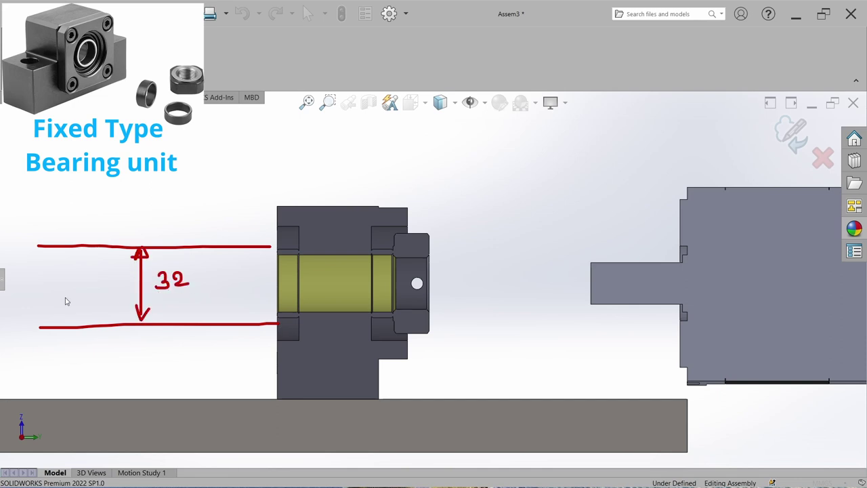
# - Hatch the marked-up screw body beside the BK25 bearing with diagonal red strokes
pyautogui.moveTo(60, 253); pyautogui.dragTo(36, 306)
pyautogui.moveTo(87, 260); pyautogui.dragTo(61, 322)
pyautogui.moveTo(126, 249); pyautogui.dragTo(92, 329)
pyautogui.moveTo(206, 249); pyautogui.dragTo(178, 321)
pyautogui.moveTo(247, 249); pyautogui.dragTo(218, 319)
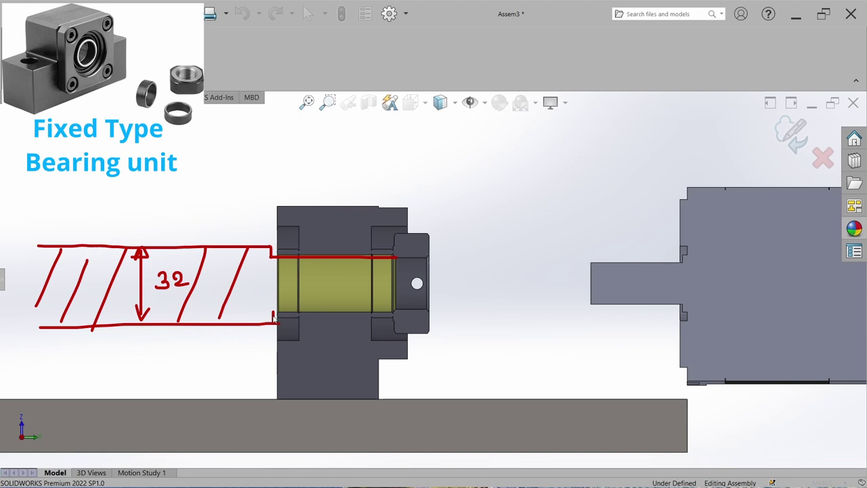
# - Outline the stepped-down screw journal through the BK25 bore, label its diameter 25, and tick the bearing's inner seats
pyautogui.moveTo(283, 313); pyautogui.dragTo(401, 310)
pyautogui.moveTo(331, 259); pyautogui.dragTo(331, 309)
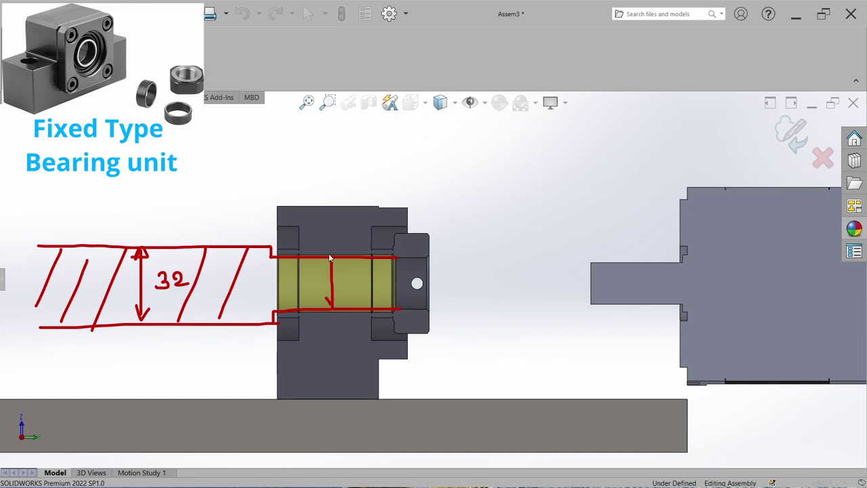
pyautogui.moveTo(344, 274)
pyautogui.mouseDown()
pyautogui.moveTo(342, 290)
pyautogui.moveTo(365, 283)
pyautogui.moveTo(358, 286)
pyautogui.mouseUp()
pyautogui.moveTo(286, 246); pyautogui.dragTo(294, 244)
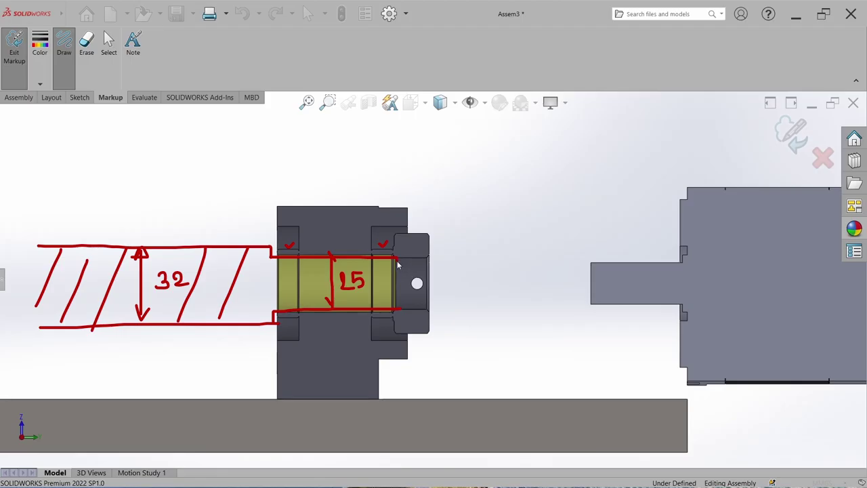
# - Extend the red screw outline through the BK25 lock nut and add a smaller stepped end facing the motor shaft
pyautogui.moveTo(409, 264); pyautogui.dragTo(438, 263)
pyautogui.moveTo(399, 307); pyautogui.dragTo(441, 305)
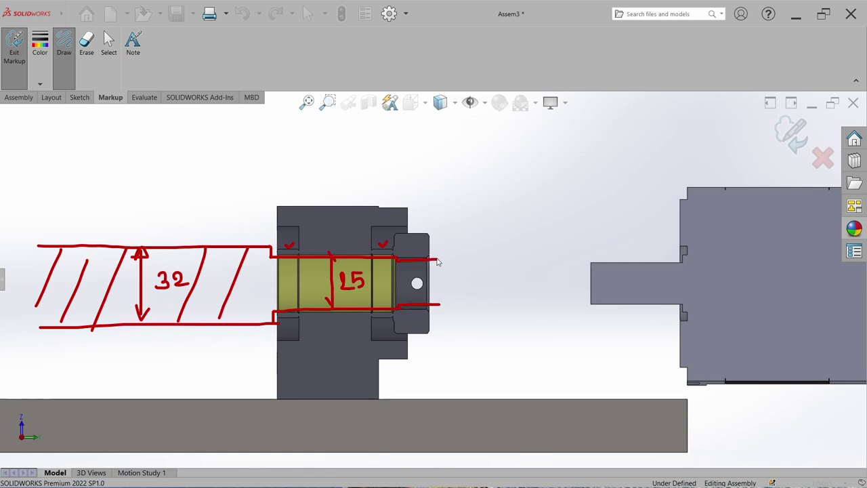
pyautogui.moveTo(438, 261)
pyautogui.mouseDown()
pyautogui.moveTo(490, 265)
pyautogui.moveTo(490, 300)
pyautogui.moveTo(439, 304)
pyautogui.mouseUp()
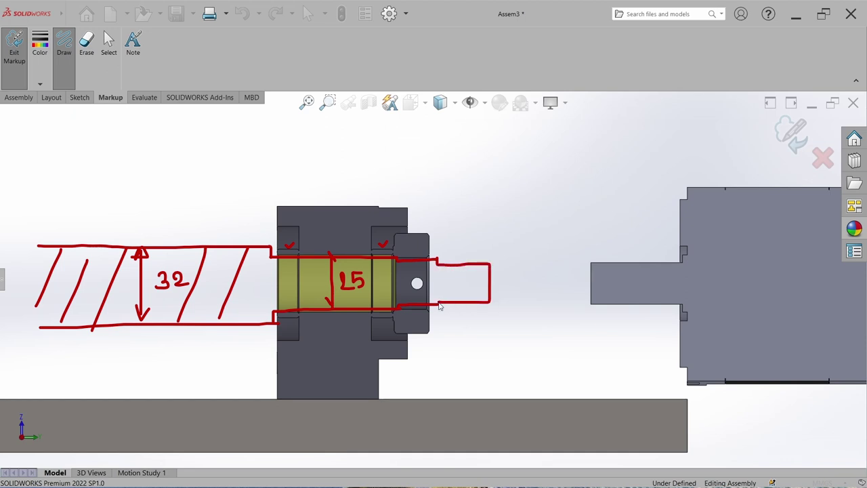
# - Add a leader arrow from the lock nut section of the screw and label the thread 25x1.5
pyautogui.moveTo(411, 259)
pyautogui.mouseDown()
pyautogui.moveTo(434, 189)
pyautogui.moveTo(433, 205)
pyautogui.mouseUp()
pyautogui.moveTo(446, 178)
pyautogui.mouseDown()
pyautogui.moveTo(451, 189)
pyautogui.moveTo(468, 181)
pyautogui.mouseUp()
pyautogui.moveTo(473, 156); pyautogui.dragTo(467, 177)
pyautogui.moveTo(481, 152); pyautogui.dragTo(496, 167)
pyautogui.moveTo(492, 150); pyautogui.dragTo(482, 170)
pyautogui.moveTo(500, 143); pyautogui.dragTo(510, 162)
pyautogui.click(514, 149)
pyautogui.moveTo(528, 132); pyautogui.dragTo(521, 154)
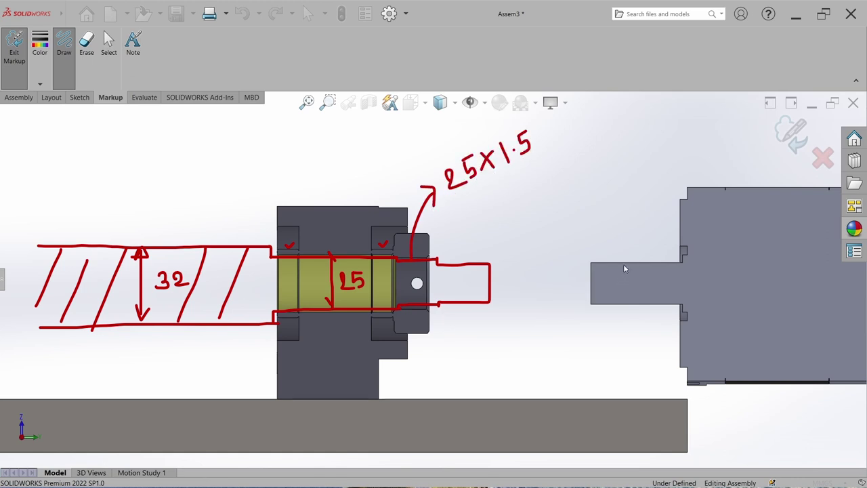
# - Mark the servo motor shaft's diameter as 19 mm and annotate the screw's stepped end facing it
pyautogui.moveTo(624, 263)
pyautogui.mouseDown()
pyautogui.moveTo(619, 311)
pyautogui.moveTo(618, 268)
pyautogui.moveTo(649, 288)
pyautogui.moveTo(697, 286)
pyautogui.mouseUp()
pyautogui.moveTo(702, 275); pyautogui.dragTo(719, 286)
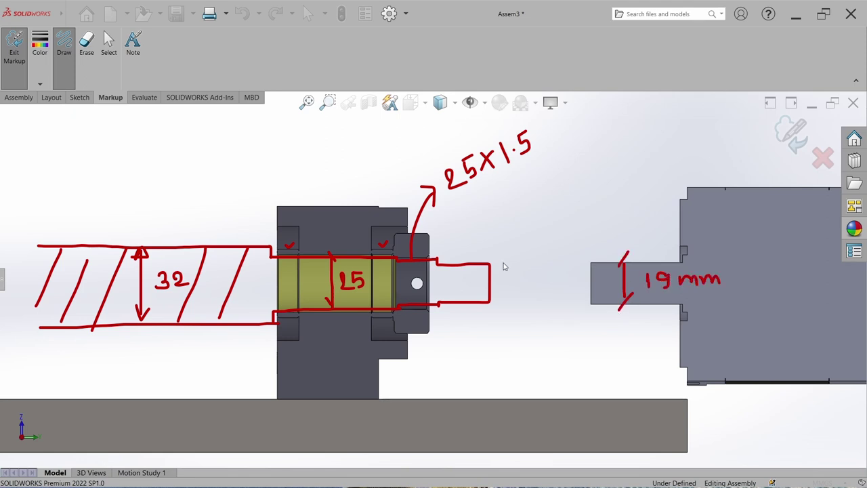
pyautogui.moveTo(499, 265)
pyautogui.mouseDown()
pyautogui.moveTo(513, 265)
pyautogui.moveTo(504, 302)
pyautogui.moveTo(538, 280)
pyautogui.moveTo(536, 293)
pyautogui.mouseUp()
pyautogui.moveTo(542, 277); pyautogui.dragTo(560, 287)
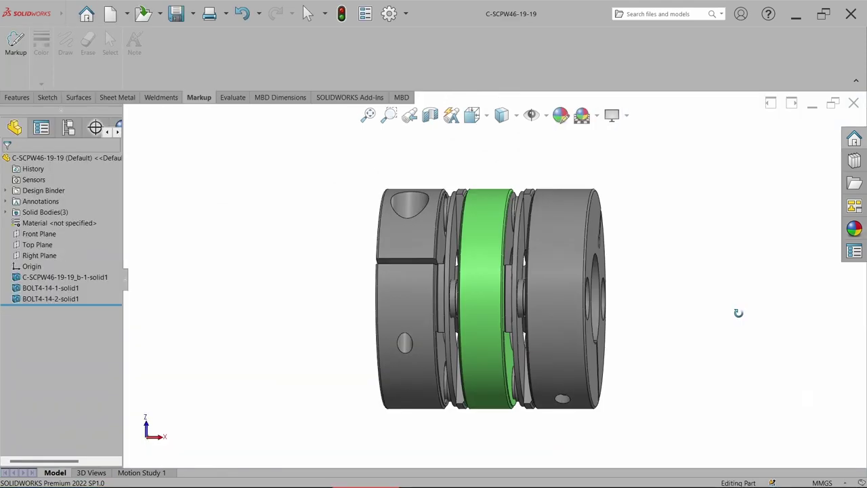
pyautogui.moveTo(738, 309)
pyautogui.mouseDown(button='middle')
pyautogui.moveTo(712, 314)
pyautogui.moveTo(588, 259)
pyautogui.mouseUp(button='middle')
pyautogui.moveTo(588, 258)
pyautogui.mouseDown()
pyautogui.moveTo(566, 261)
pyautogui.moveTo(554, 338)
pyautogui.moveTo(602, 279)
pyautogui.moveTo(590, 261)
pyautogui.mouseUp()
pyautogui.moveTo(664, 191); pyautogui.dragTo(731, 205, button='middle')
pyautogui.moveTo(407, 252)
pyautogui.mouseDown()
pyautogui.moveTo(378, 312)
pyautogui.moveTo(430, 333)
pyautogui.moveTo(416, 256)
pyautogui.mouseUp()
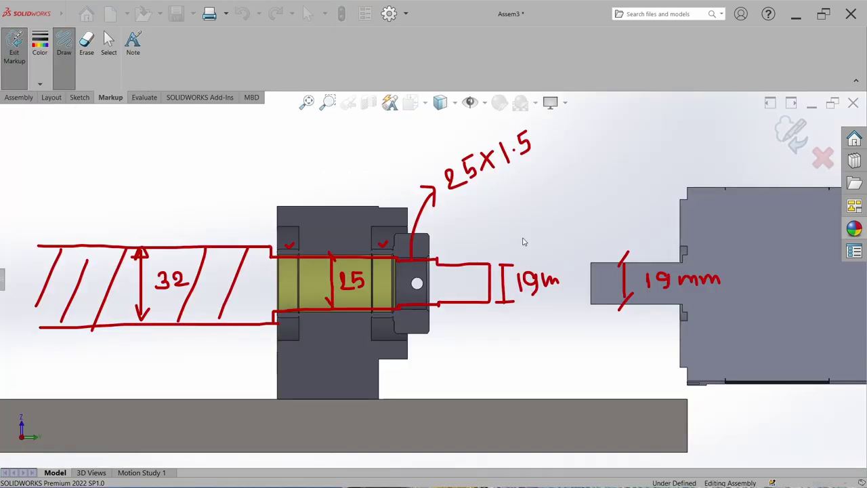
# - Draw a red markup outline of the screw body at the BF25 float support bearing and label its diameter 32 mm
pyautogui.scroll(5, 523, 241)
pyautogui.scroll(2, 352, 267)
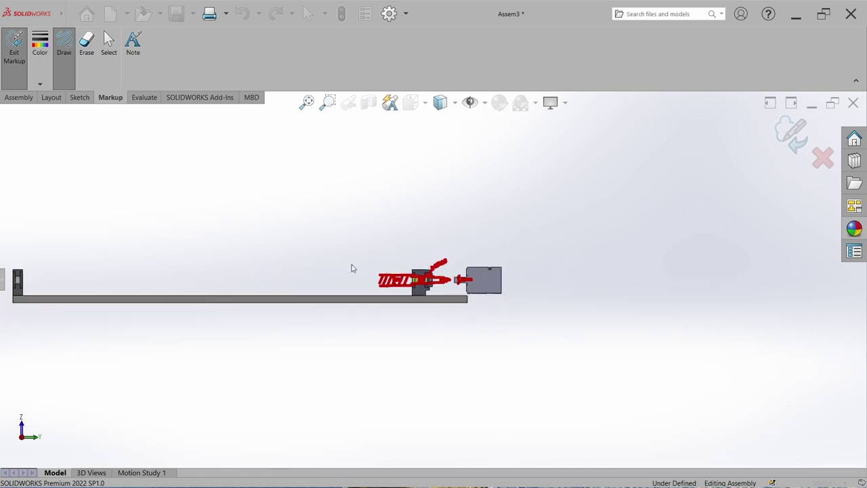
pyautogui.scroll(-8, 167, 253)
pyautogui.scroll(-3, 168, 253)
pyautogui.moveTo(388, 250); pyautogui.dragTo(242, 254)
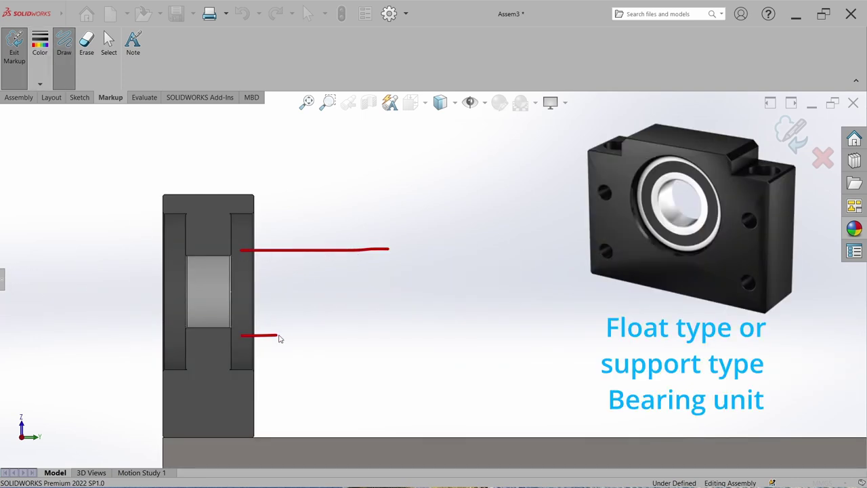
pyautogui.moveTo(279, 339); pyautogui.dragTo(386, 328)
pyautogui.moveTo(352, 256); pyautogui.dragTo(353, 318)
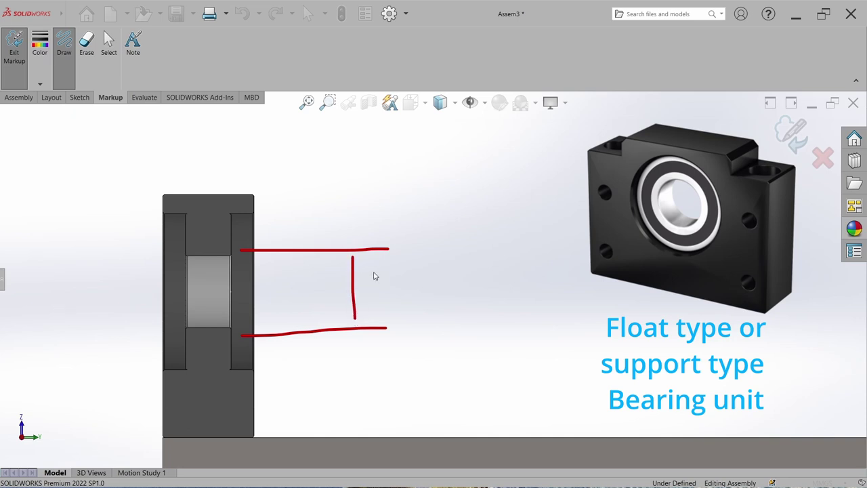
pyautogui.moveTo(371, 271)
pyautogui.mouseDown()
pyautogui.moveTo(379, 283)
pyautogui.moveTo(372, 293)
pyautogui.moveTo(405, 293)
pyautogui.moveTo(442, 271)
pyautogui.moveTo(449, 276)
pyautogui.mouseUp()
# - Outline the stepped-down screw journal through the BF25 bearing bore and label its diameter 25 mm
pyautogui.moveTo(243, 252); pyautogui.dragTo(233, 252)
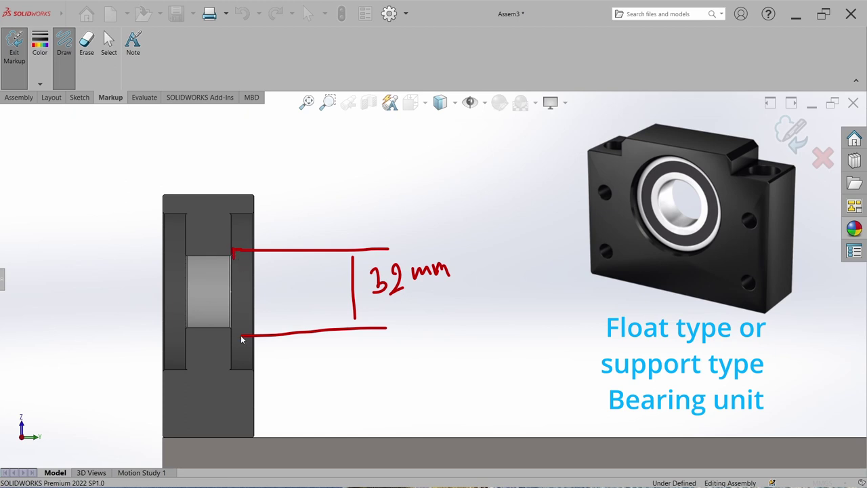
pyautogui.moveTo(238, 337)
pyautogui.mouseDown()
pyautogui.moveTo(236, 328)
pyautogui.moveTo(164, 328)
pyautogui.mouseUp()
pyautogui.moveTo(230, 259)
pyautogui.mouseDown()
pyautogui.moveTo(165, 258)
pyautogui.moveTo(206, 313)
pyautogui.moveTo(201, 324)
pyautogui.moveTo(202, 270)
pyautogui.mouseUp()
pyautogui.moveTo(222, 283)
pyautogui.mouseDown()
pyautogui.moveTo(234, 295)
pyautogui.moveTo(242, 286)
pyautogui.mouseUp()
pyautogui.moveTo(243, 277); pyautogui.dragTo(271, 279)
pyautogui.moveTo(273, 274); pyautogui.dragTo(286, 272)
# - Close off the journal's outline at the BF25 bearing's outer face and mark a green circlip groove near its end
pyautogui.moveTo(166, 263); pyautogui.dragTo(167, 326)
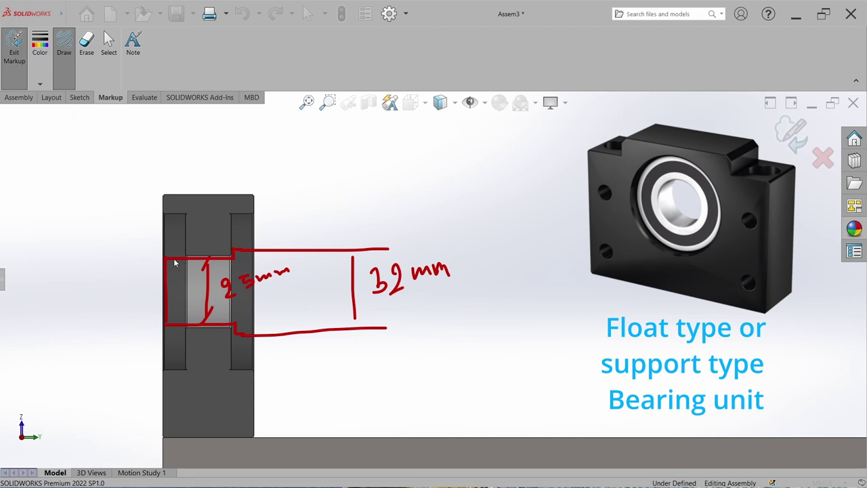
pyautogui.moveTo(174, 283)
pyautogui.mouseDown()
pyautogui.moveTo(179, 331)
pyautogui.moveTo(180, 258)
pyautogui.mouseUp()
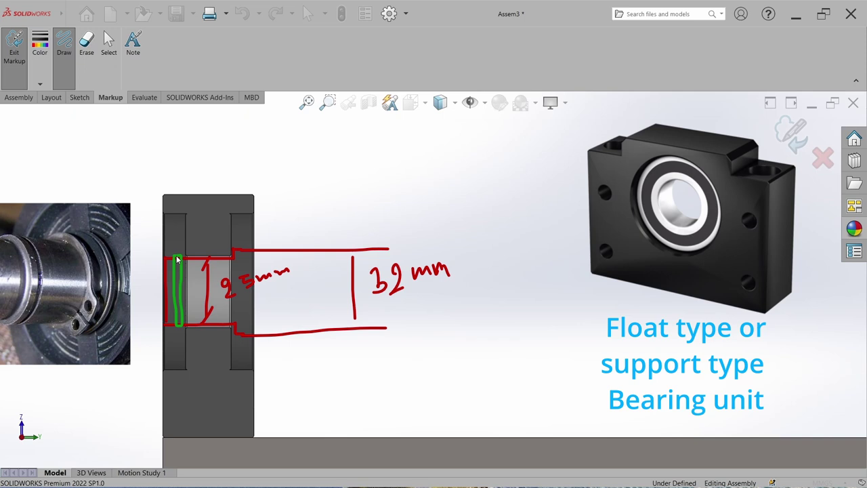
pyautogui.scroll(10, 217, 260)
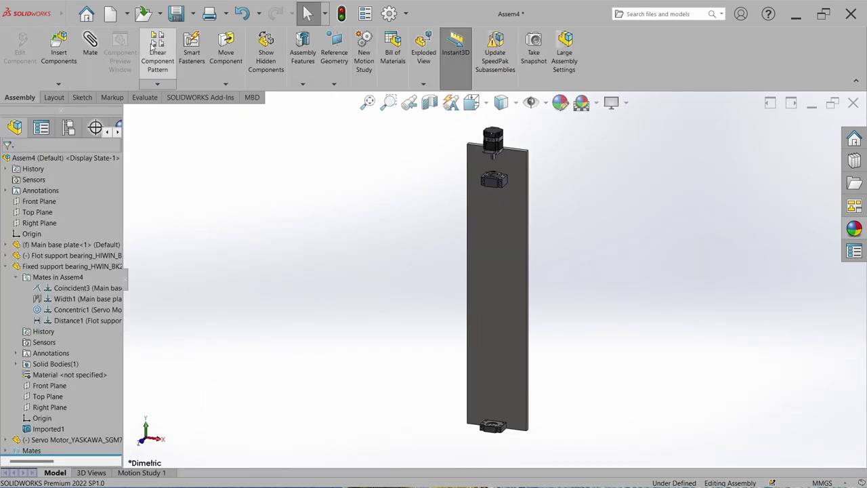
# - Create a new part and start a sketch on the Front Plane
pyautogui.click(110, 13)
pyautogui.doubleClick(366, 232)
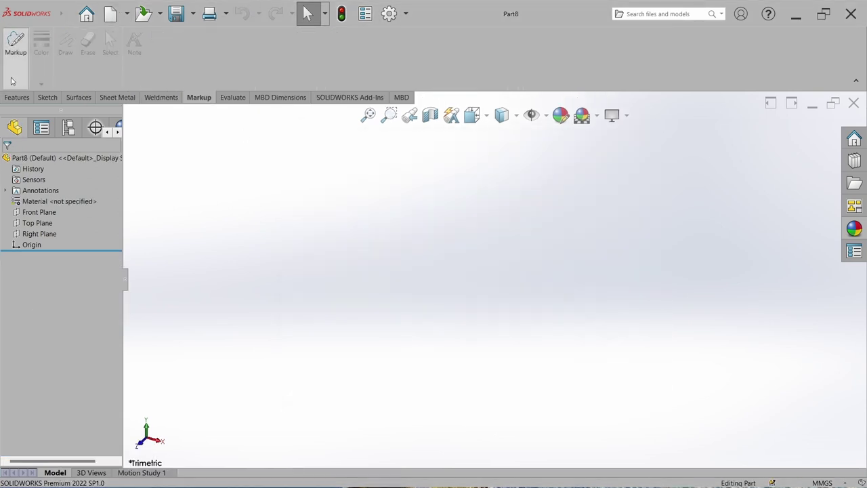
pyautogui.click(47, 97)
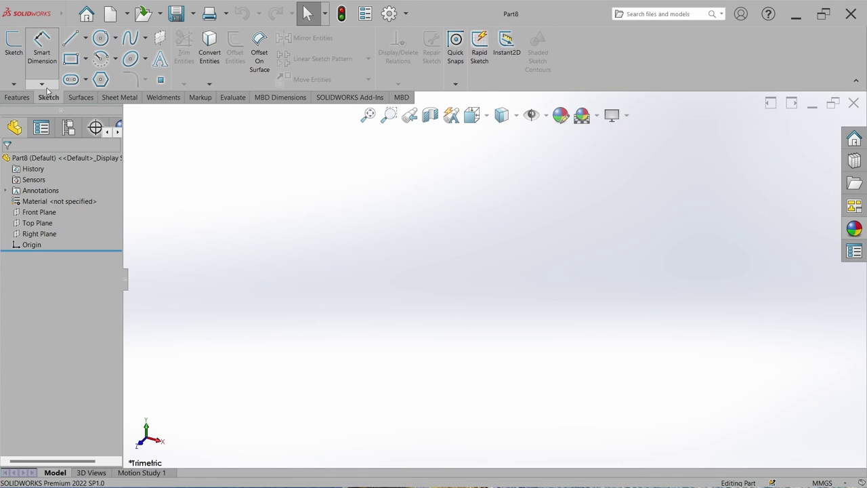
pyautogui.click(13, 47)
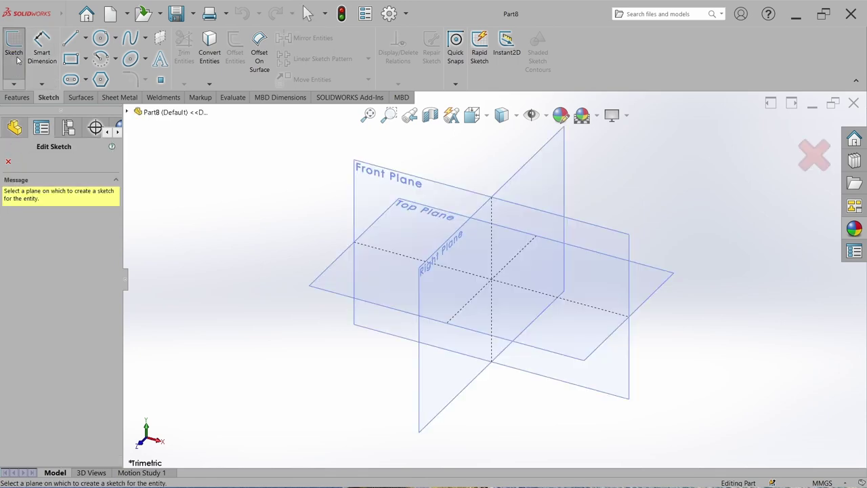
pyautogui.click(365, 189)
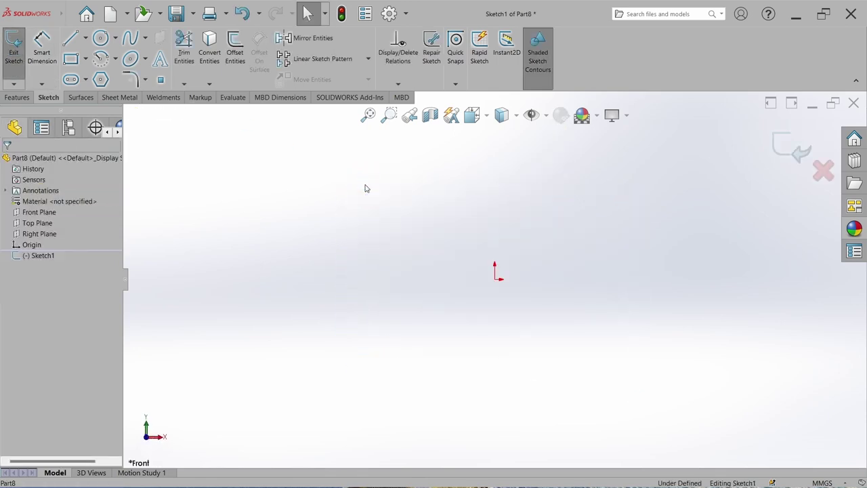
# - Sketch a circle centred on the origin, set its diameter to 32 mm, and exit the sketch
pyautogui.click(100, 38)
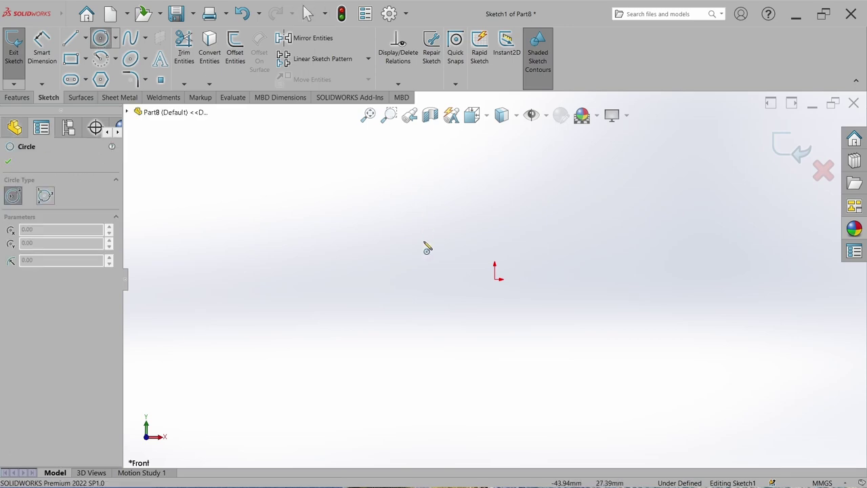
pyautogui.click(495, 278)
pyautogui.click(534, 357)
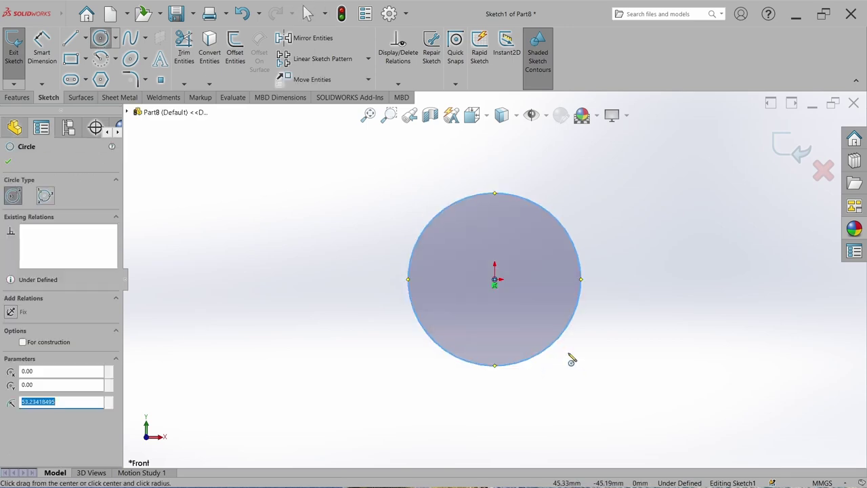
pyautogui.press('Escape')
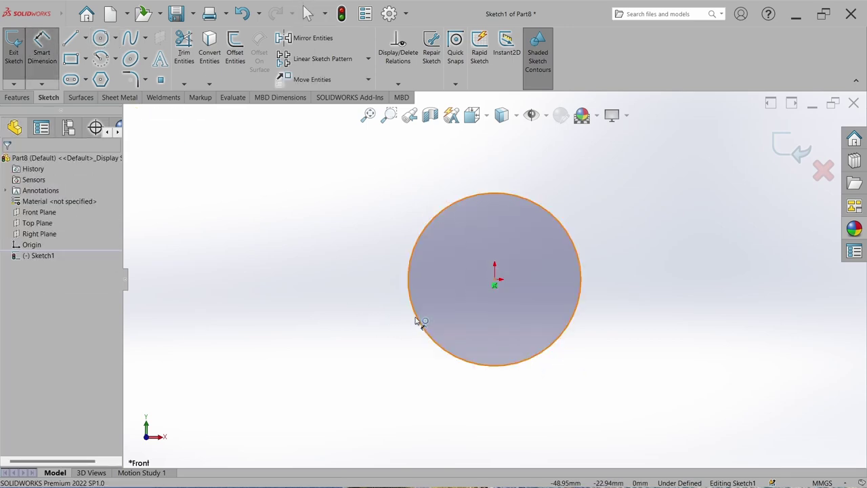
pyautogui.click(416, 318)
pyautogui.click(323, 286)
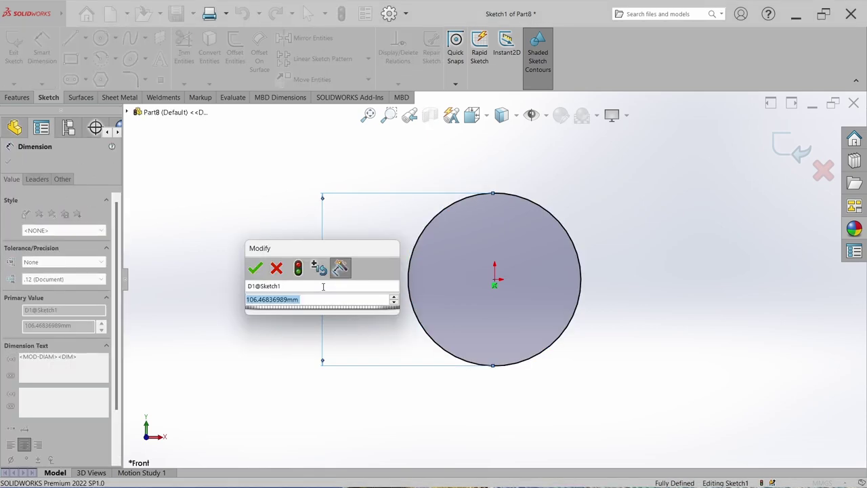
pyautogui.write('32')
pyautogui.press('Return')
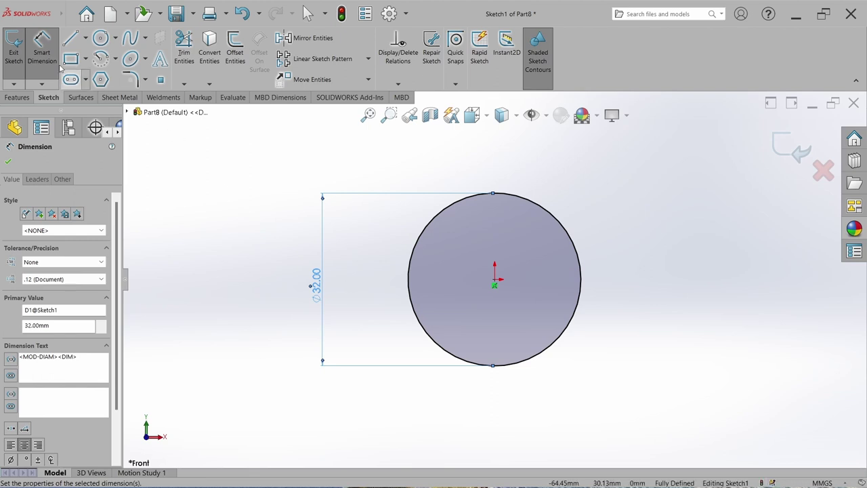
pyautogui.click(14, 51)
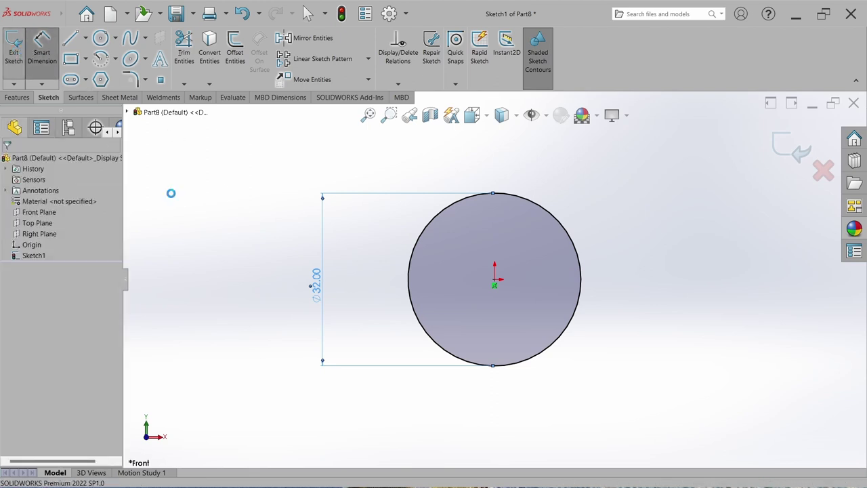
# - Extrude the 32 mm circle 1200 mm in one direction as the screw body
pyautogui.click(17, 97)
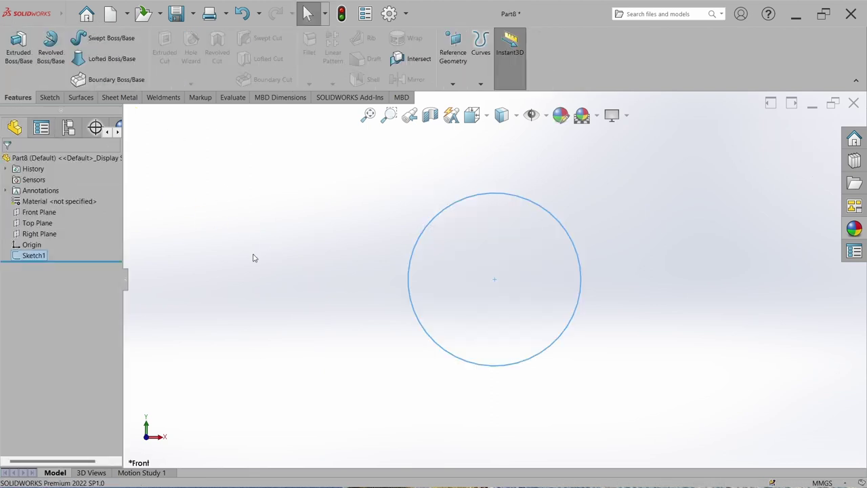
pyautogui.click(16, 64)
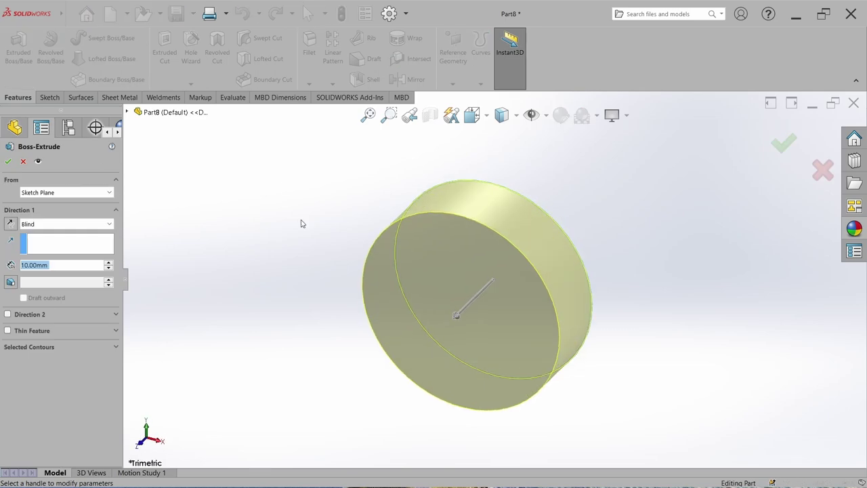
pyautogui.write('1200')
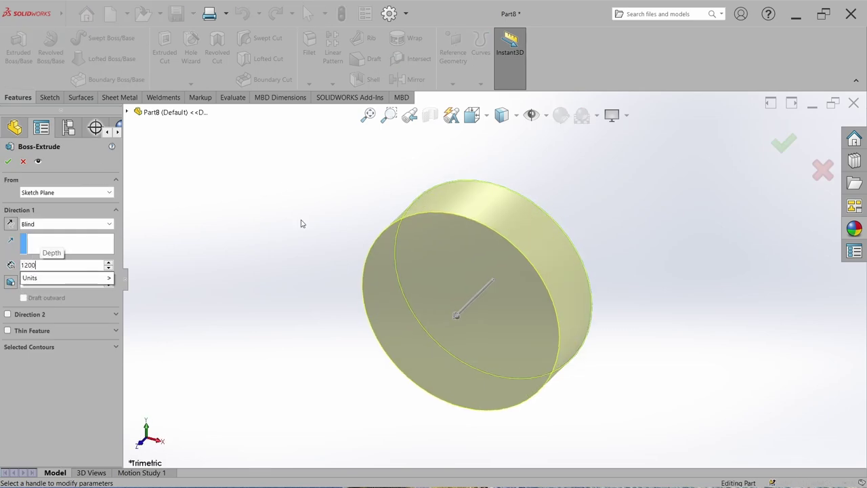
pyautogui.press('Return')
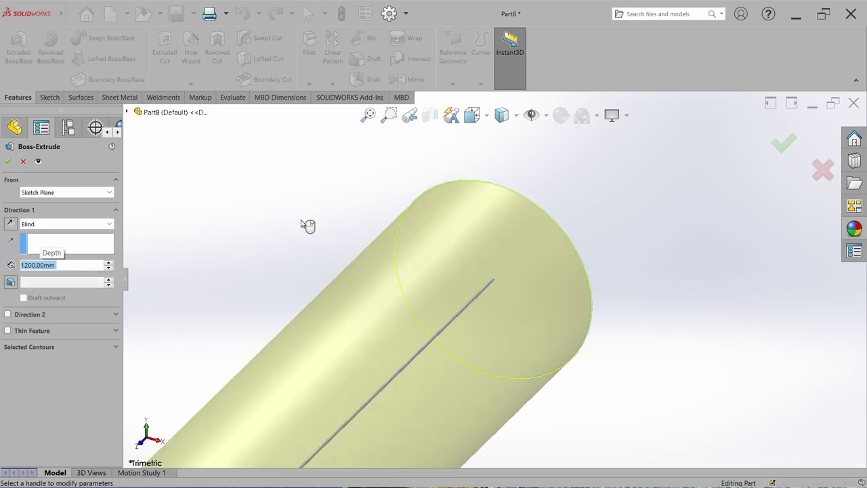
pyautogui.rightClick(303, 224)
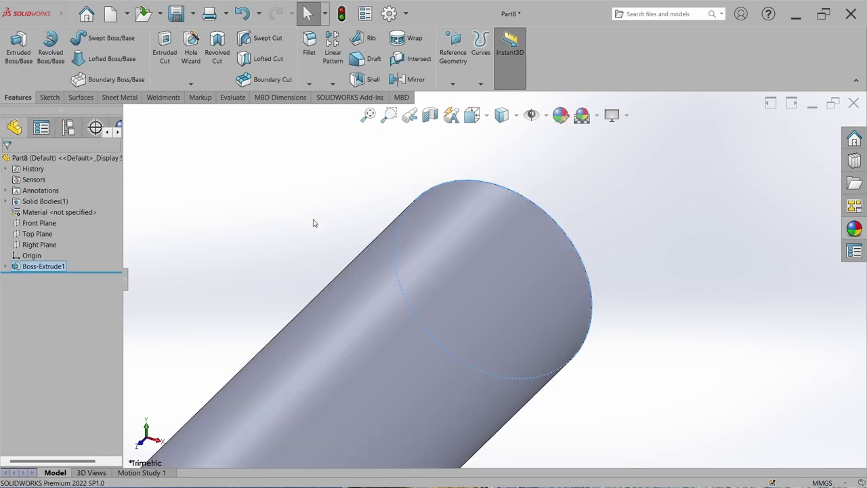
pyautogui.click(367, 116)
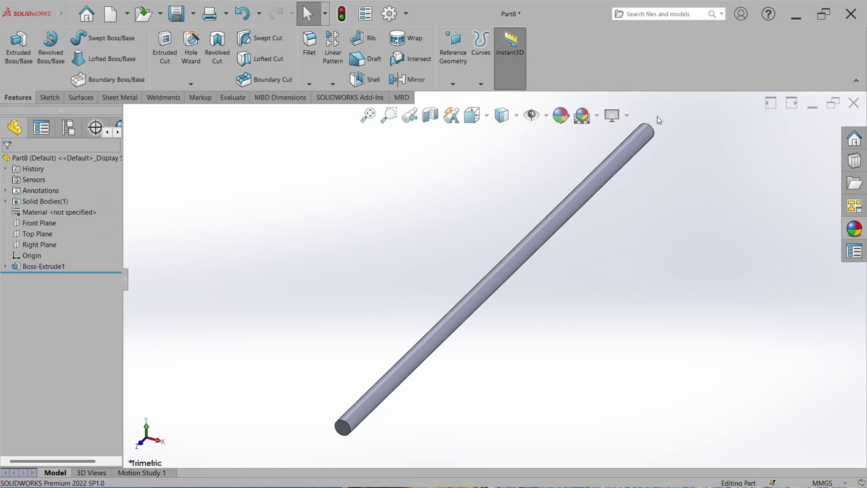
# - On the screw's back end face, sketch a circle centred on the origin with a diameter of about 26.5 mm
pyautogui.scroll(5, 619, 162)
pyautogui.moveTo(549, 216); pyautogui.dragTo(439, 186, button='middle')
pyautogui.click(52, 101)
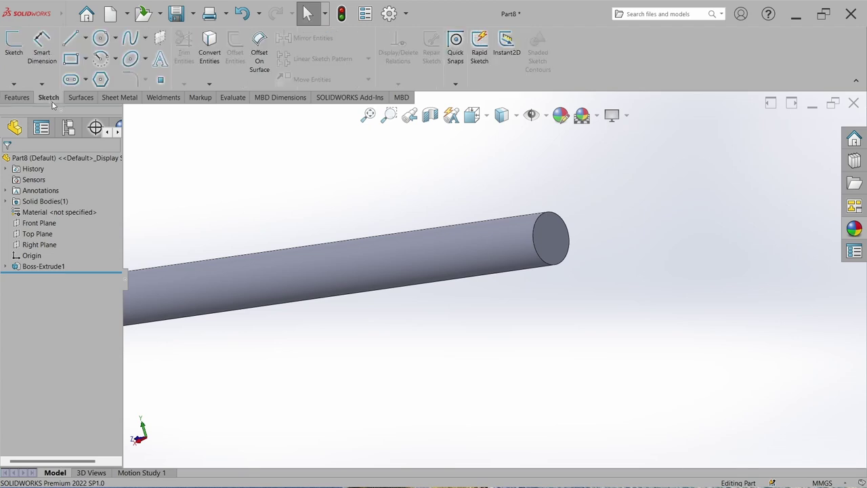
pyautogui.click(13, 46)
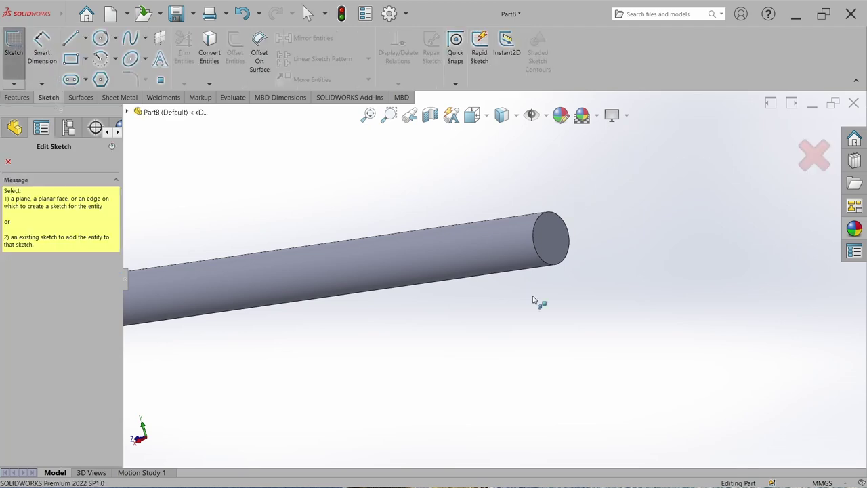
pyautogui.click(549, 237)
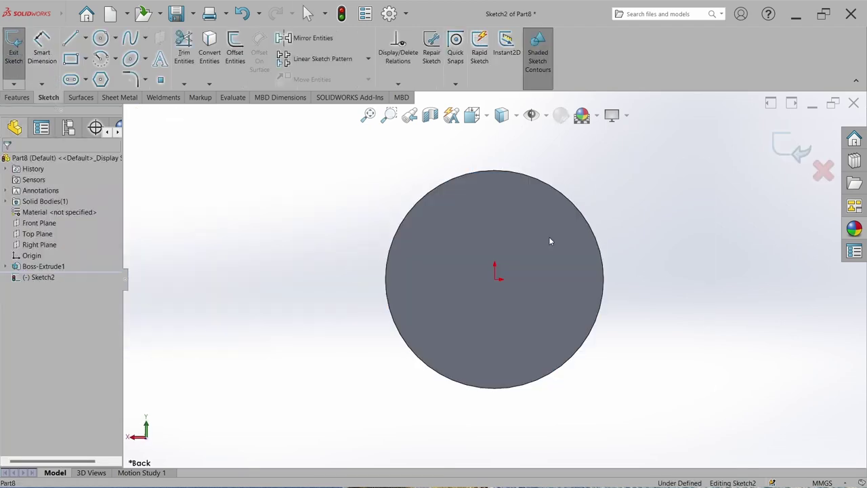
pyautogui.click(99, 39)
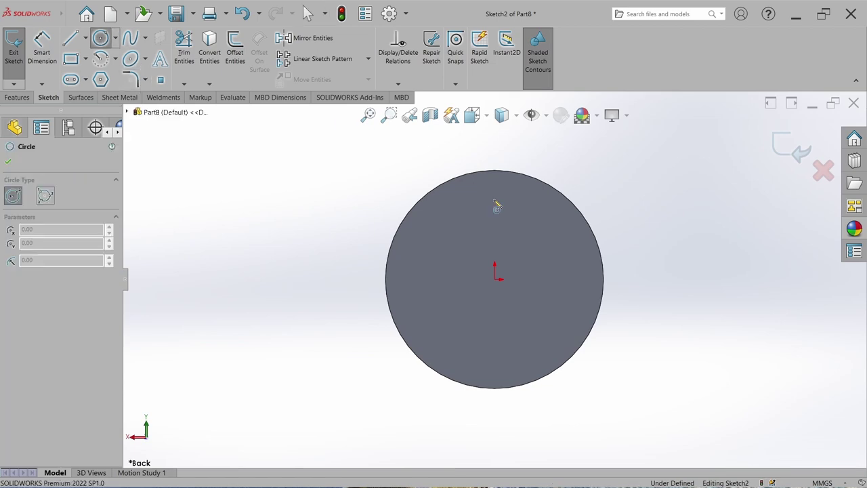
pyautogui.click(497, 281)
pyautogui.click(513, 369)
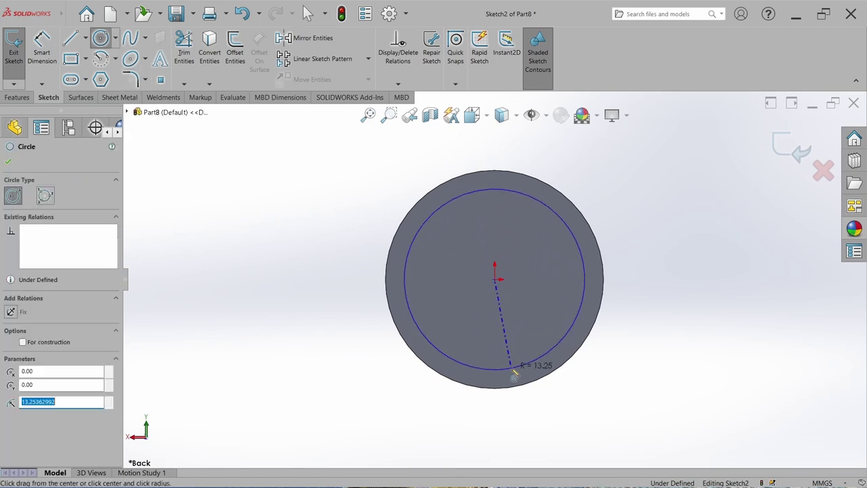
pyautogui.press('Escape')
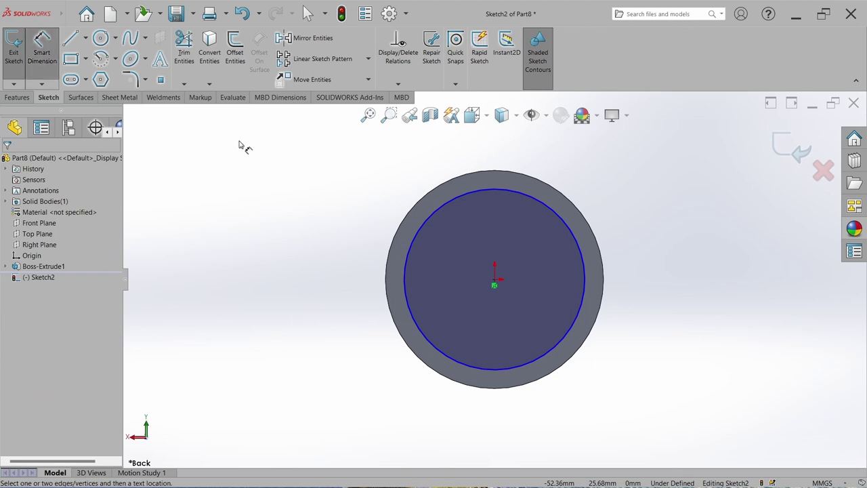
# - Set the circle's diameter to 25 mm and start a boss extrude from the finished sketch
pyautogui.click(408, 304)
pyautogui.click(284, 282)
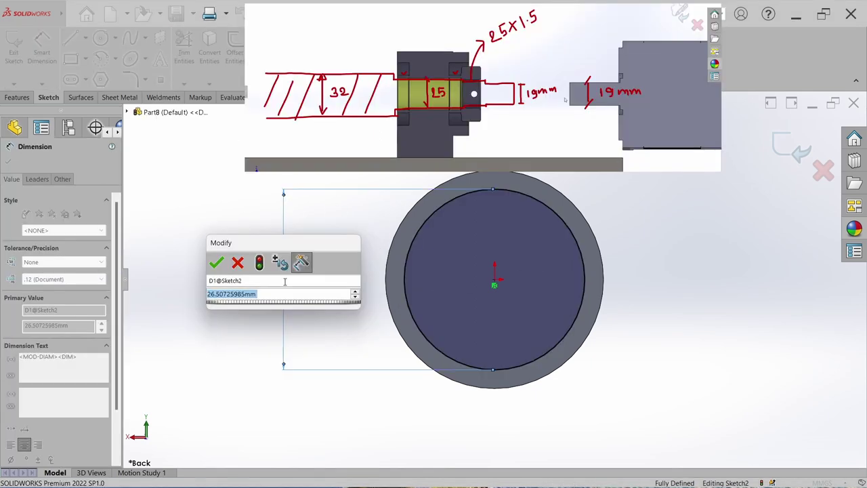
pyautogui.write('25')
pyautogui.press('Return')
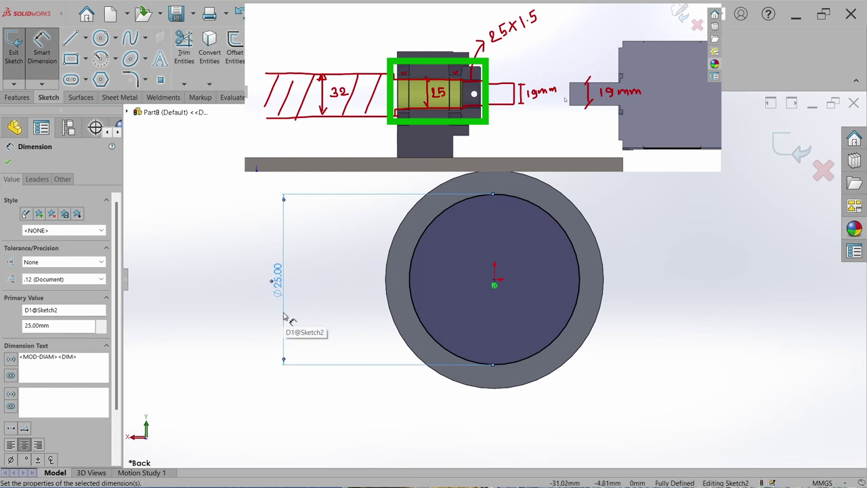
pyautogui.click(17, 53)
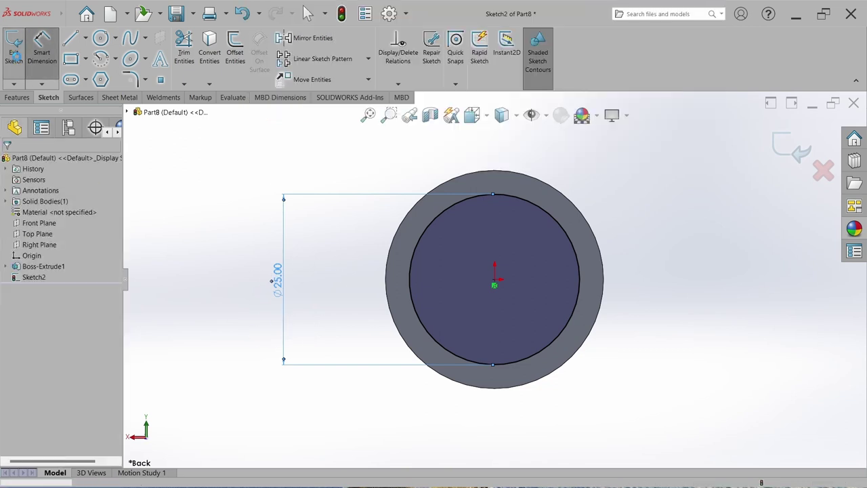
pyautogui.click(17, 97)
pyautogui.click(18, 50)
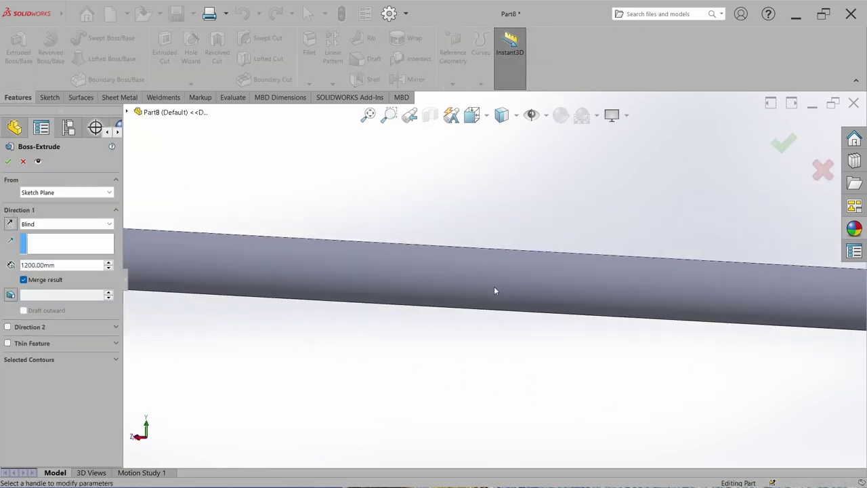
pyautogui.scroll(-4, 817, 266)
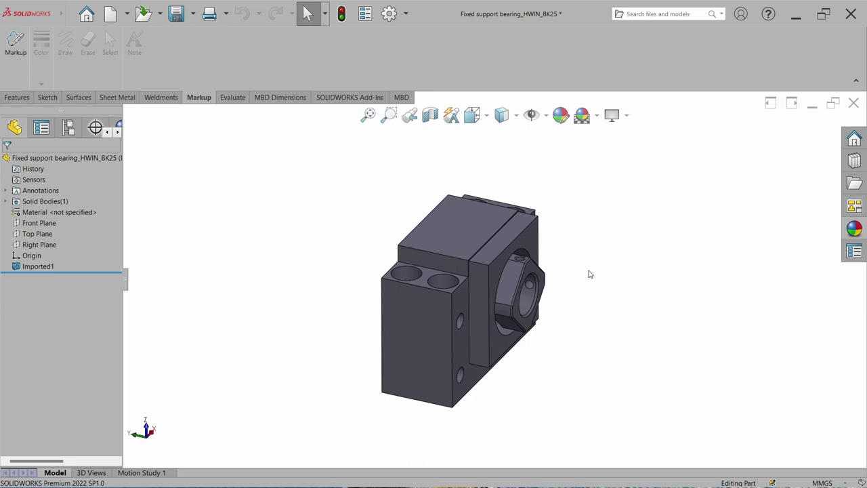
# - Section the BK25 fixed support bearing part and measure from the bore's outer sleeve end to its end beside the lock nut
pyautogui.click(431, 117)
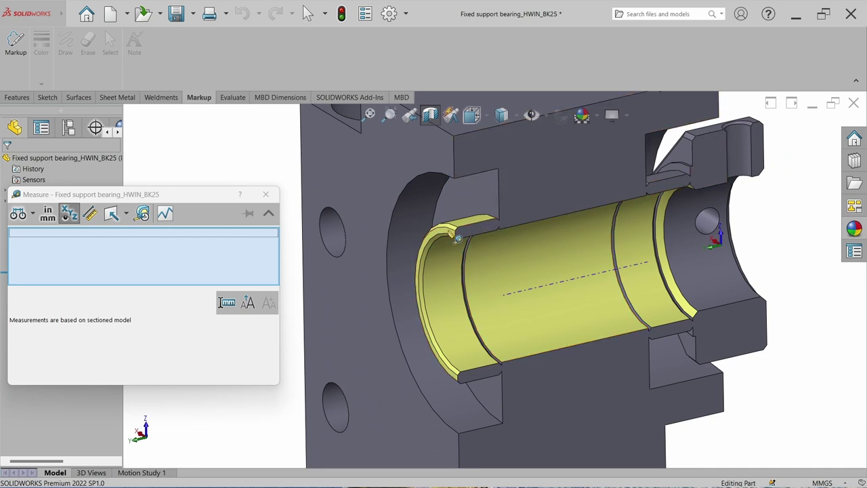
pyautogui.click(452, 233)
pyautogui.scroll(-6, 637, 298)
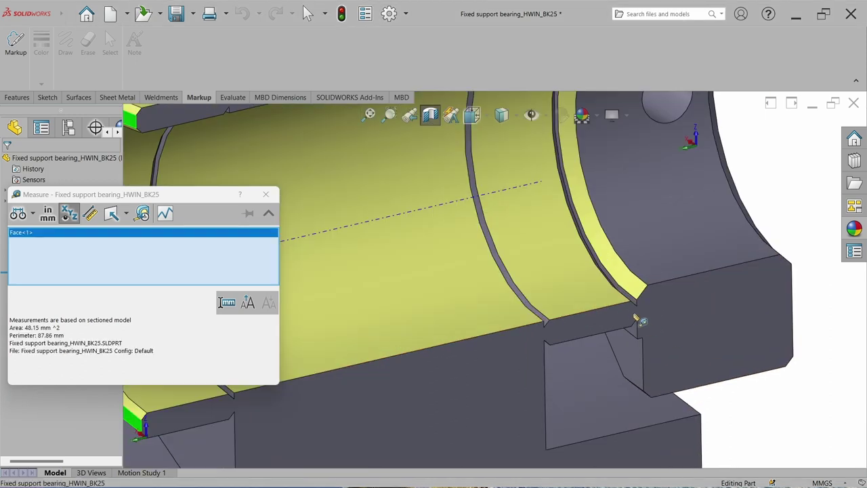
pyautogui.click(630, 301)
pyautogui.scroll(6, 609, 295)
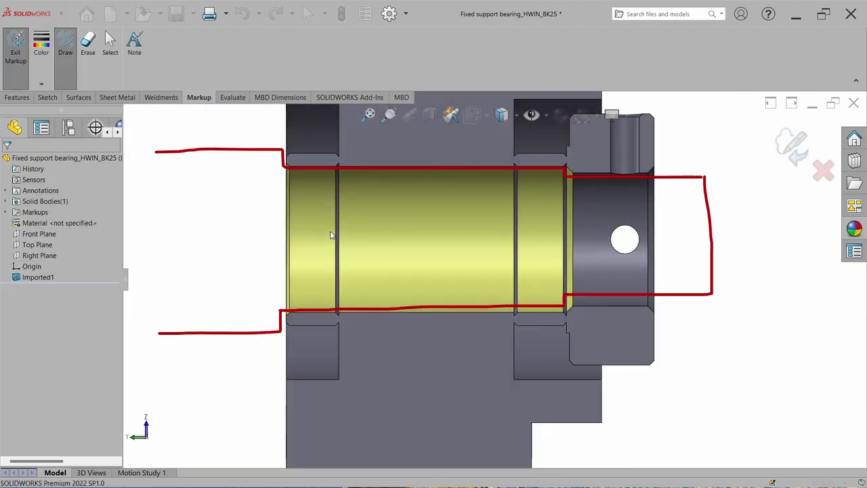
# - Mark the sleeve length with a red double arrow and draw the shifted lock nut as hatched green rectangles above and below the shaft
pyautogui.moveTo(287, 233); pyautogui.dragTo(568, 235)
pyautogui.moveTo(565, 224); pyautogui.dragTo(571, 231)
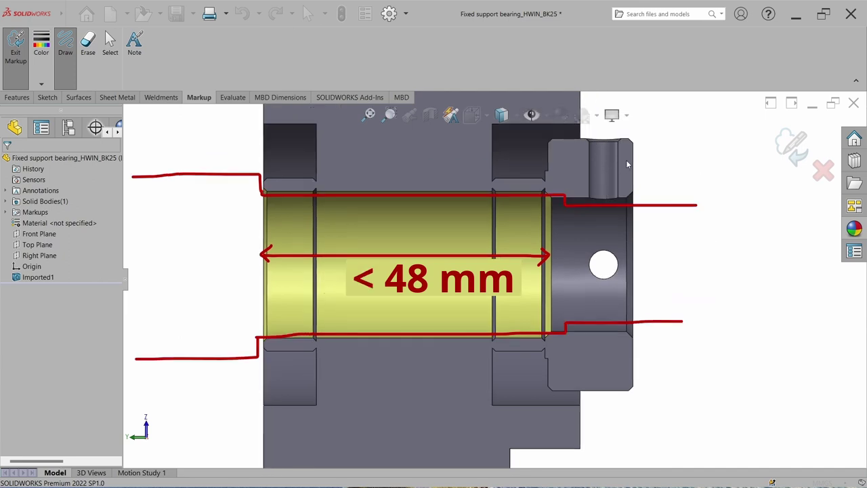
pyautogui.moveTo(626, 161); pyautogui.dragTo(674, 153)
pyautogui.moveTo(569, 140); pyautogui.dragTo(629, 202)
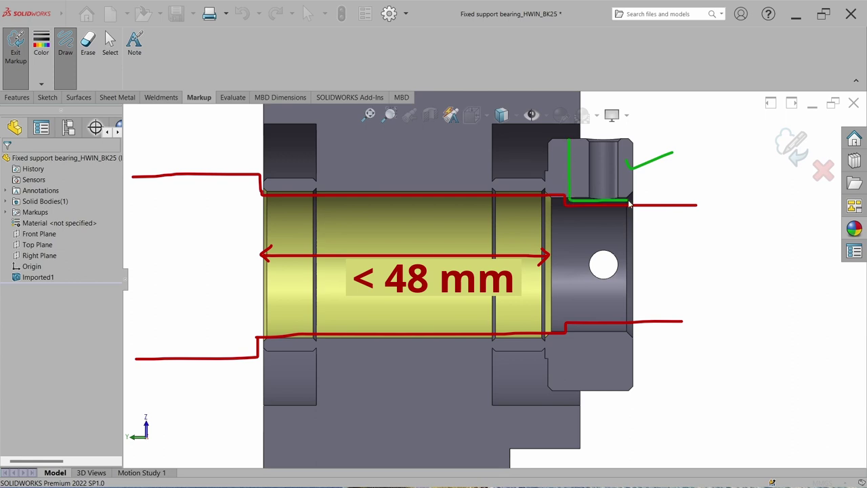
pyautogui.moveTo(571, 328); pyautogui.dragTo(570, 388)
pyautogui.moveTo(569, 327); pyautogui.dragTo(635, 327)
pyautogui.moveTo(570, 388); pyautogui.dragTo(628, 388)
pyautogui.moveTo(569, 141)
pyautogui.mouseDown()
pyautogui.moveTo(620, 141)
pyautogui.moveTo(636, 199)
pyautogui.mouseUp()
pyautogui.moveTo(618, 144); pyautogui.dragTo(579, 173)
pyautogui.moveTo(637, 345); pyautogui.dragTo(595, 392)
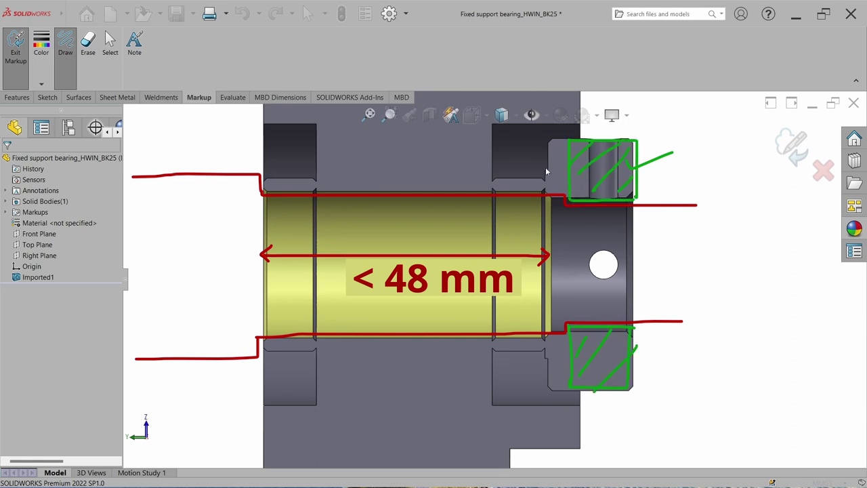
# - Mark the gap beside the shifted lock nut in yellow, and add a red cross and further strokes under the 48 mm note
pyautogui.moveTo(544, 156)
pyautogui.mouseDown()
pyautogui.moveTo(543, 184)
pyautogui.moveTo(568, 175)
pyautogui.moveTo(554, 179)
pyautogui.mouseUp()
pyautogui.moveTo(692, 246); pyautogui.dragTo(654, 285)
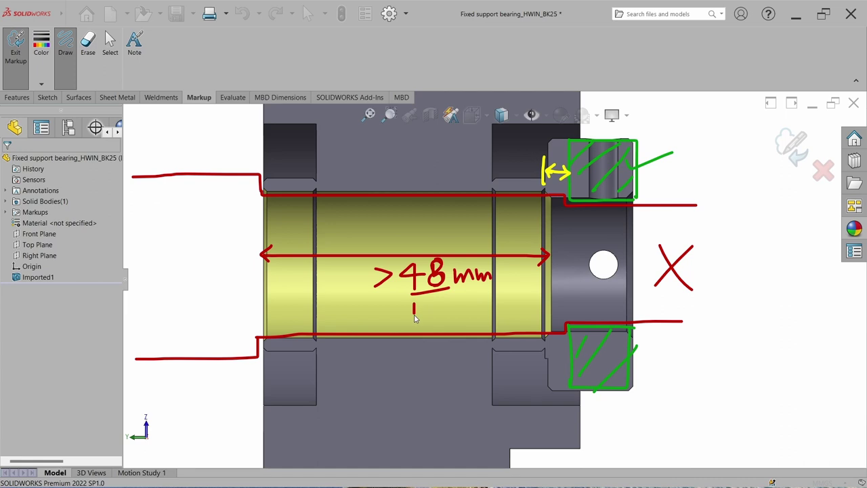
pyautogui.moveTo(430, 304); pyautogui.dragTo(429, 317)
pyautogui.moveTo(415, 315); pyautogui.dragTo(450, 318)
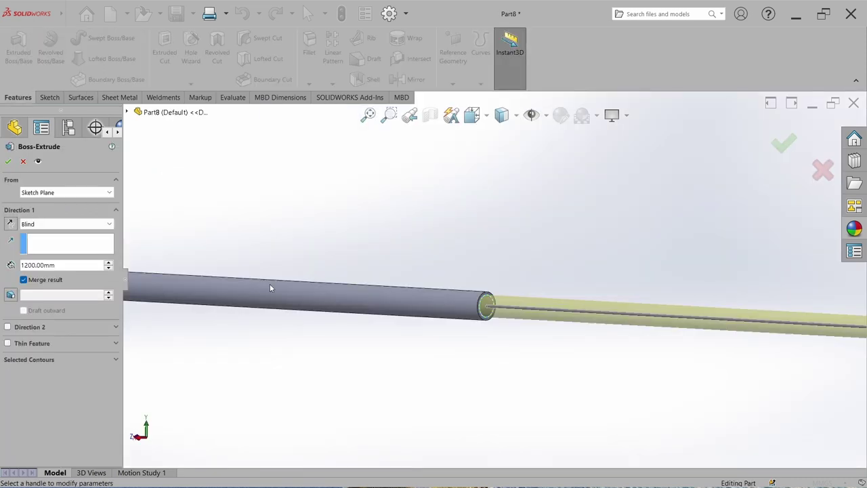
# - Back in the screw part, extrude the 25 mm circle 45 mm outward as the bearing journal
pyautogui.doubleClick(77, 267)
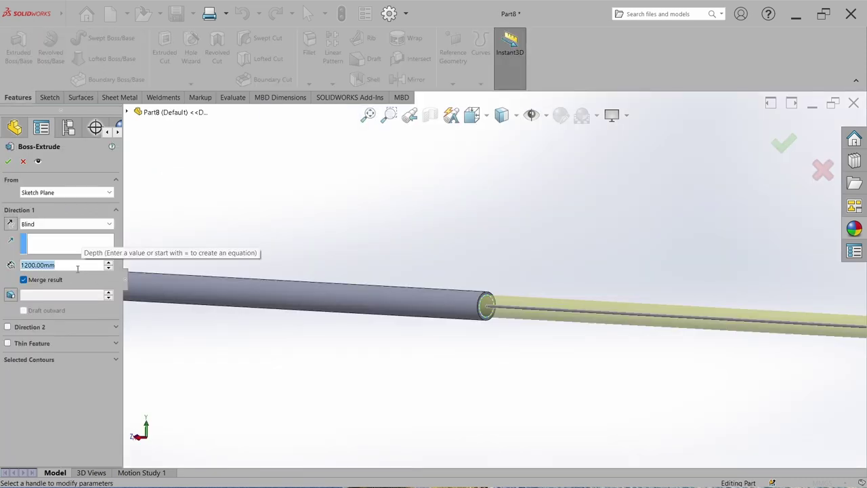
pyautogui.write('45')
pyautogui.press('Return')
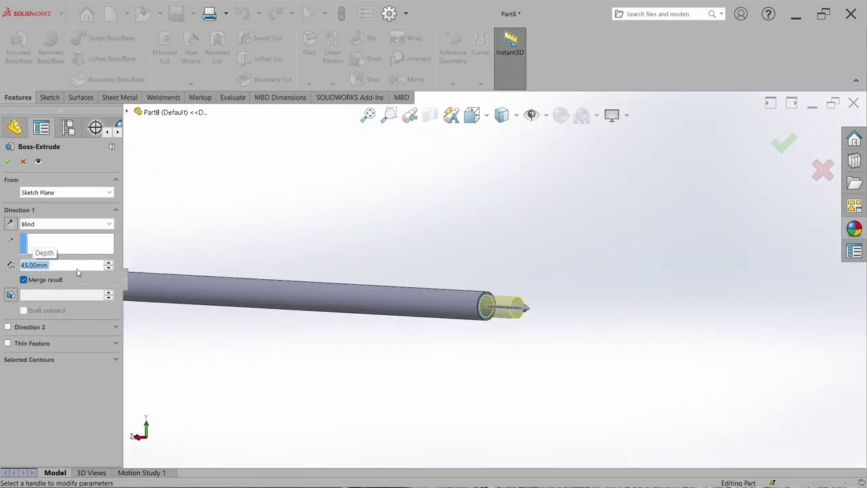
pyautogui.click(7, 161)
pyautogui.scroll(-2, 535, 315)
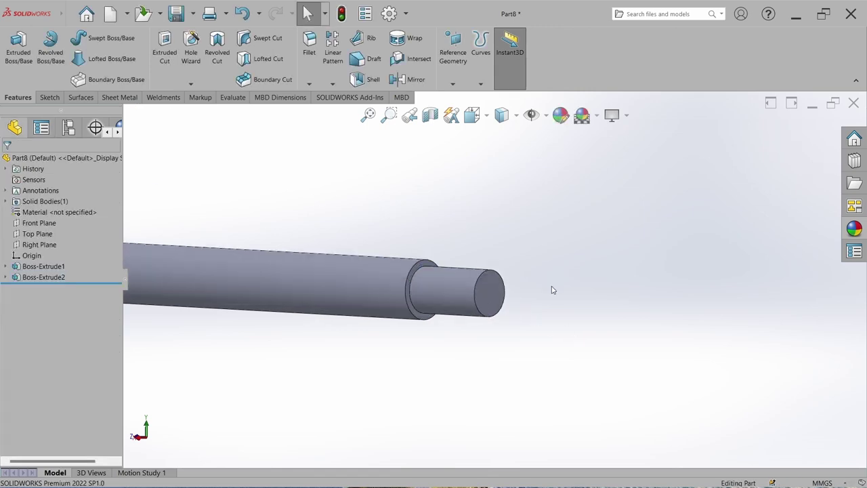
# - On the journal's end face, sketch a circle centred on the origin with a diameter of about 20.3 mm
pyautogui.click(47, 100)
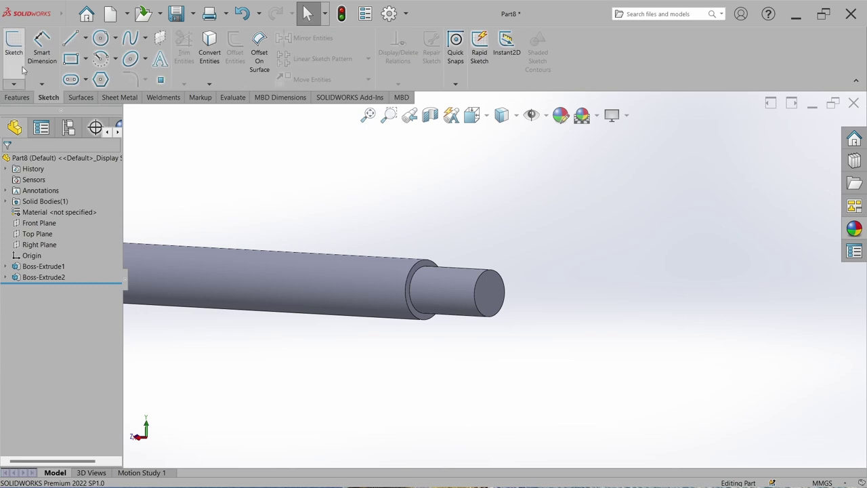
pyautogui.click(18, 61)
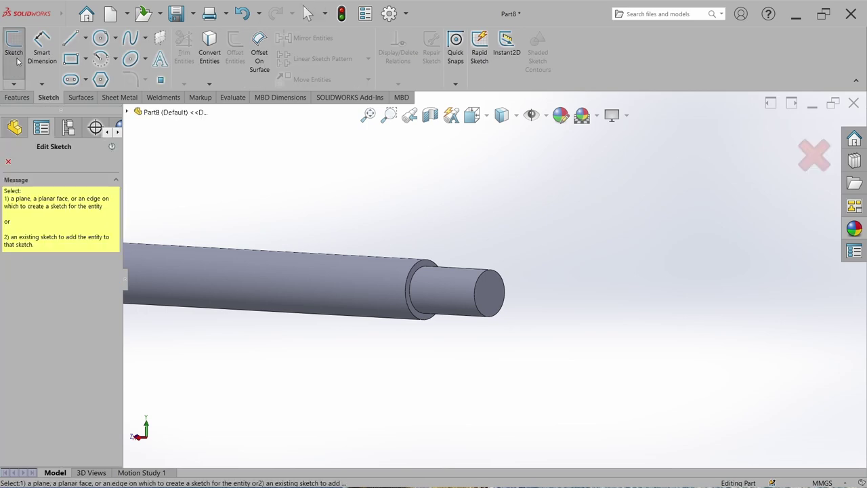
pyautogui.click(497, 313)
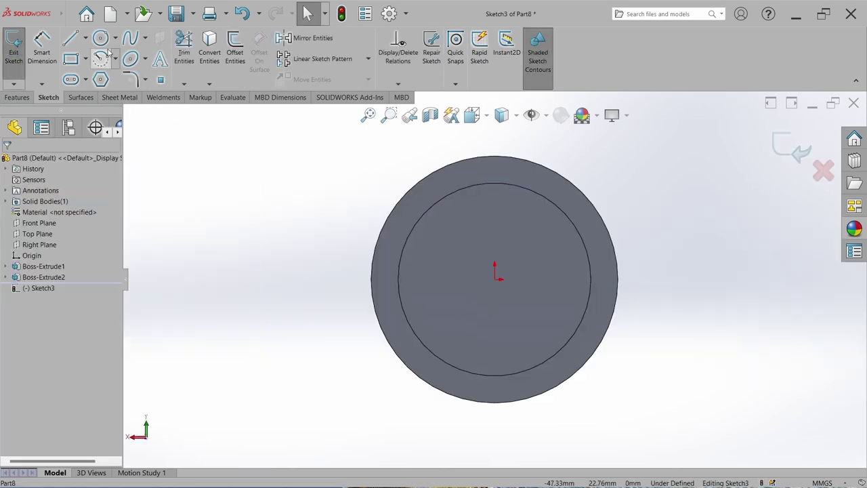
pyautogui.click(100, 39)
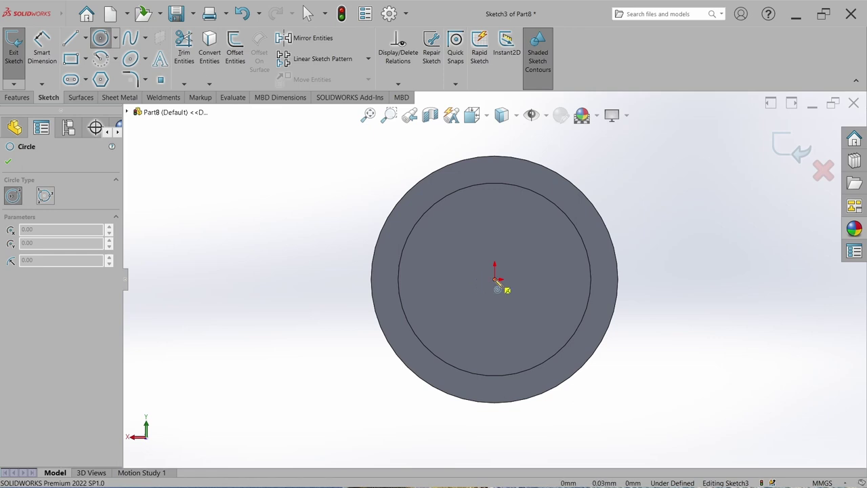
pyautogui.click(496, 278)
pyautogui.click(499, 357)
pyautogui.press('Escape')
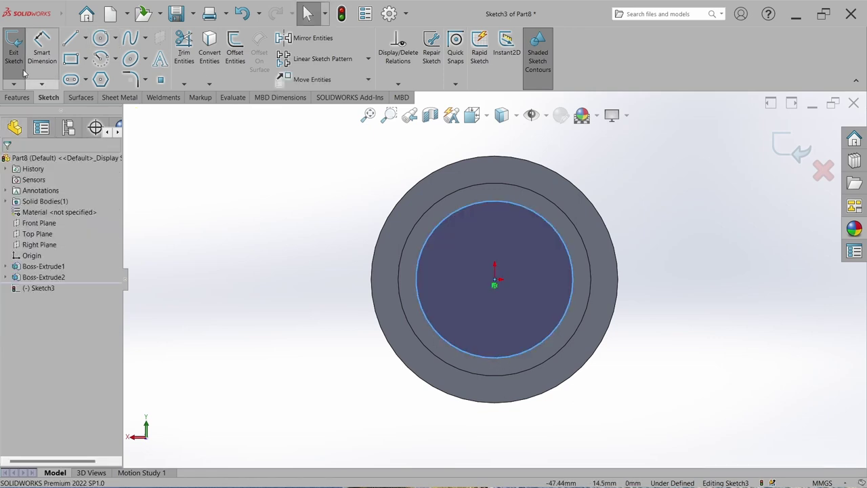
# - Dimension the circle on the journal's end face to a diameter of 24 mm
pyautogui.click(45, 61)
pyautogui.click(431, 328)
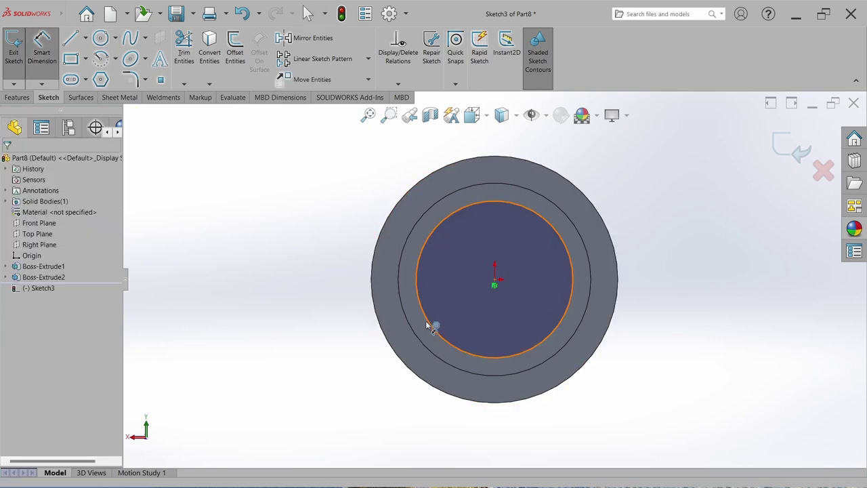
pyautogui.click(288, 270)
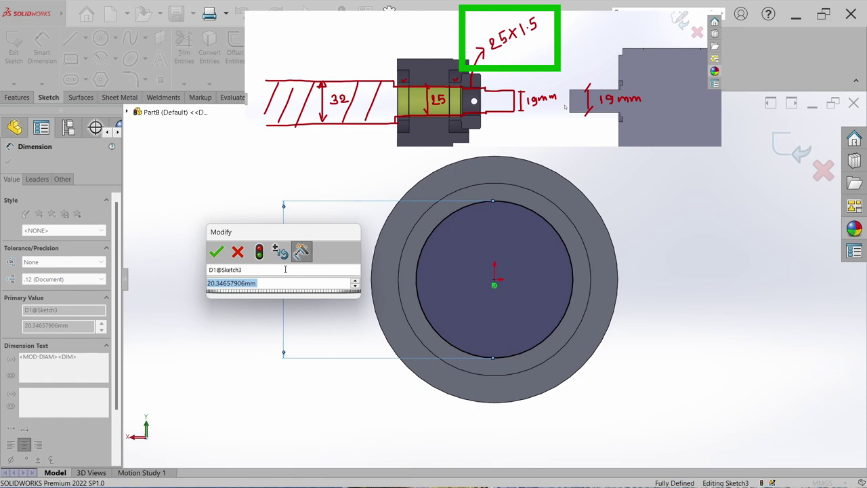
pyautogui.write('24')
pyautogui.press('Return')
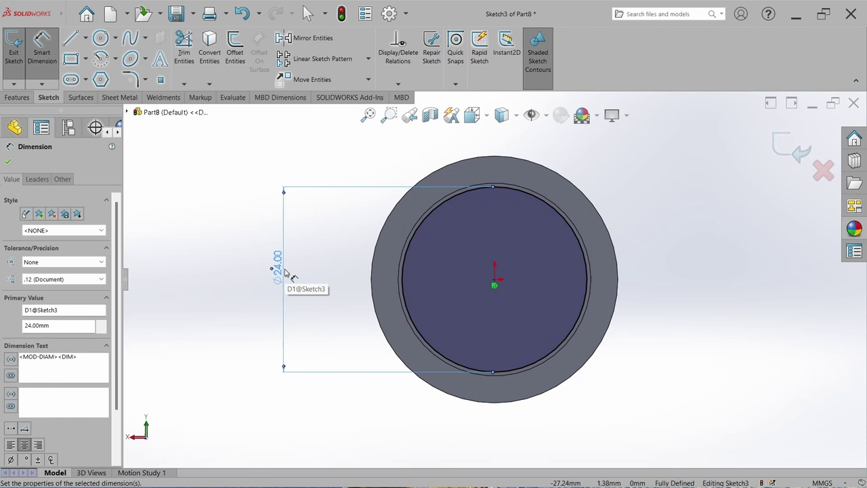
# - Finish the sketch and start an extruded boss from the 24 mm circle
pyautogui.click(13, 55)
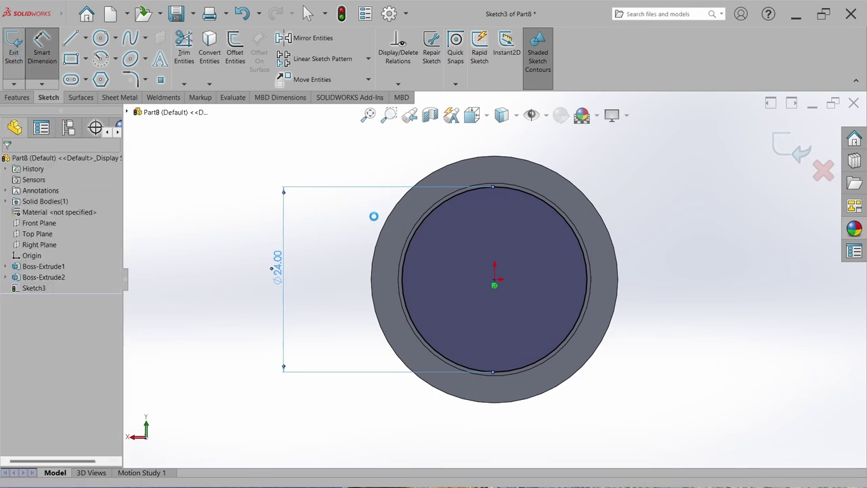
pyautogui.moveTo(511, 273); pyautogui.dragTo(559, 289, button='middle')
pyautogui.scroll(8, 392, 212)
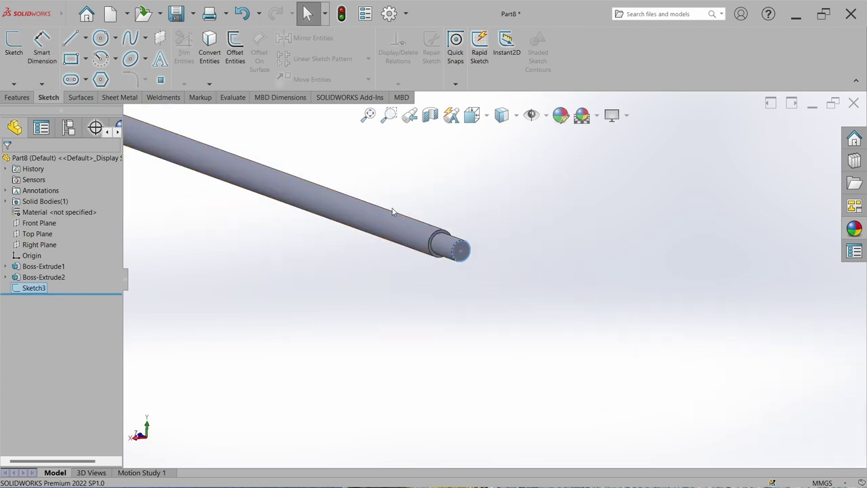
pyautogui.click(16, 97)
pyautogui.click(17, 77)
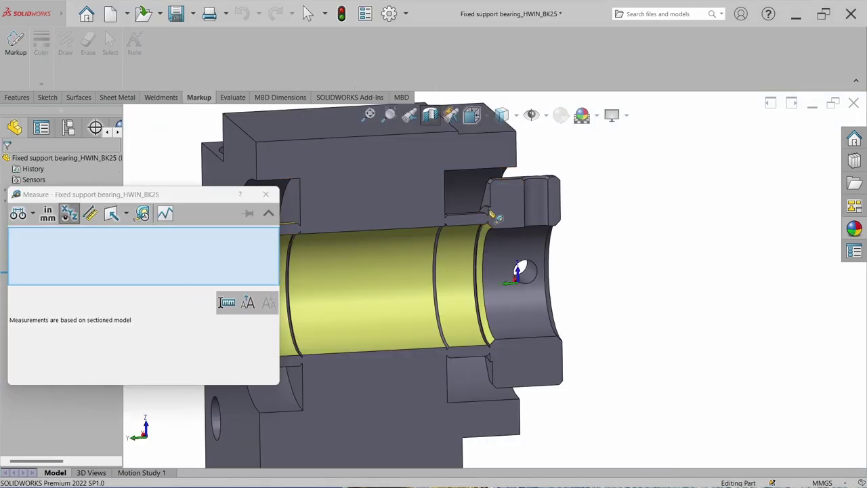
# - In the sectioned BK25 fixed support bearing model, measure between the sleeve's end face and the lock nut's outer end face
pyautogui.scroll(-3, 494, 217)
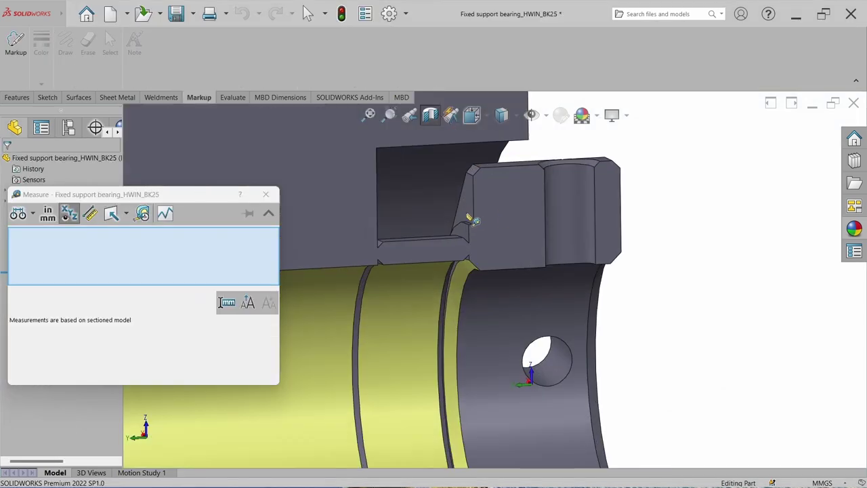
pyautogui.click(462, 231)
pyautogui.scroll(2, 547, 265)
pyautogui.moveTo(556, 258); pyautogui.dragTo(518, 254, button='middle')
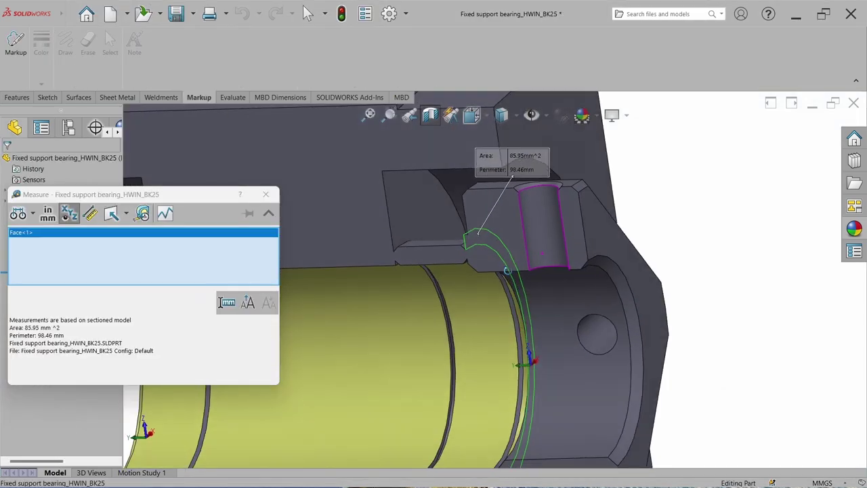
pyautogui.click(613, 243)
pyautogui.moveTo(613, 243); pyautogui.dragTo(650, 245, button='middle')
pyautogui.scroll(2, 609, 234)
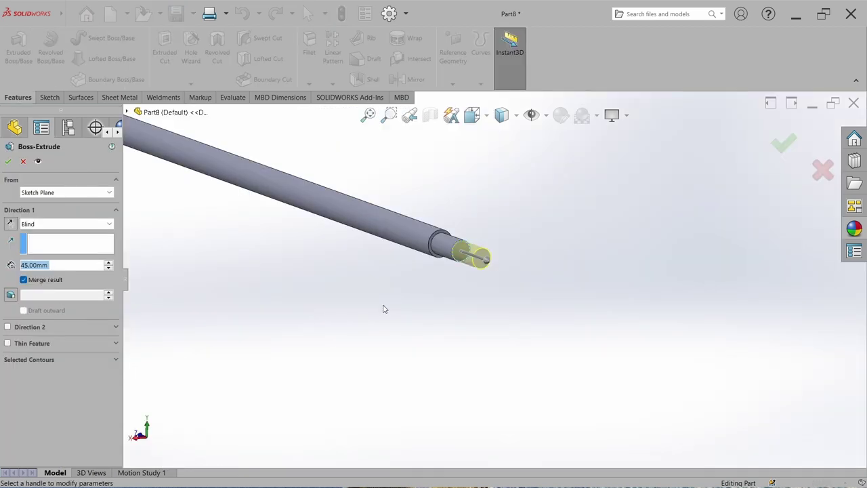
# - Back in the screw part, extrude the 24 mm circle 15 mm outward as the lock nut seat
pyautogui.write('15')
pyautogui.press('Return')
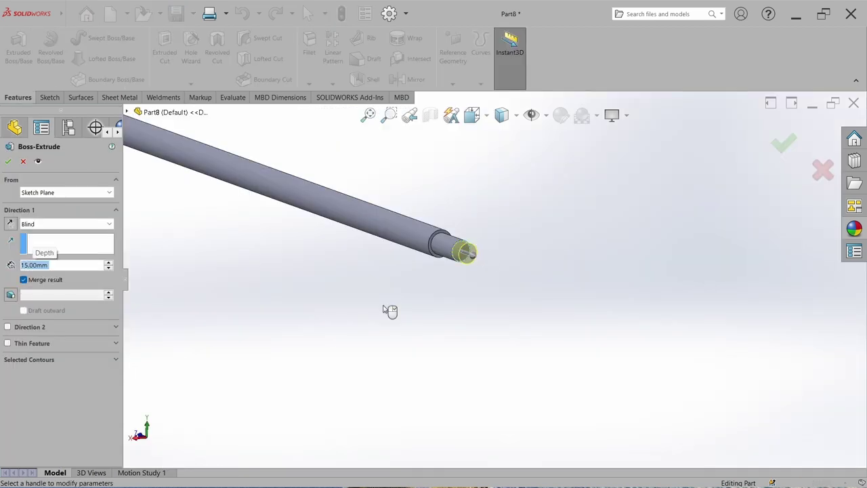
pyautogui.rightClick(390, 310)
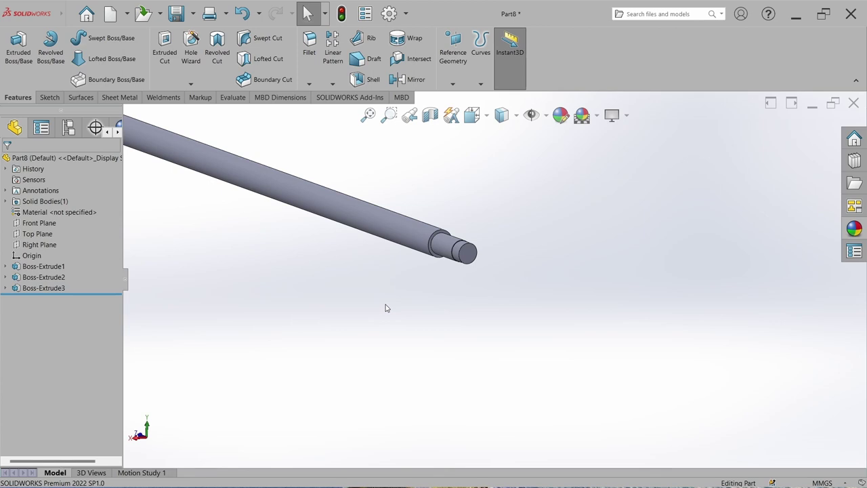
# - On the end face of the 24 mm section, sketch a circle centred on the origin with a diameter of about 21.7 mm
pyautogui.click(49, 97)
pyautogui.click(13, 45)
pyautogui.scroll(-2, 483, 243)
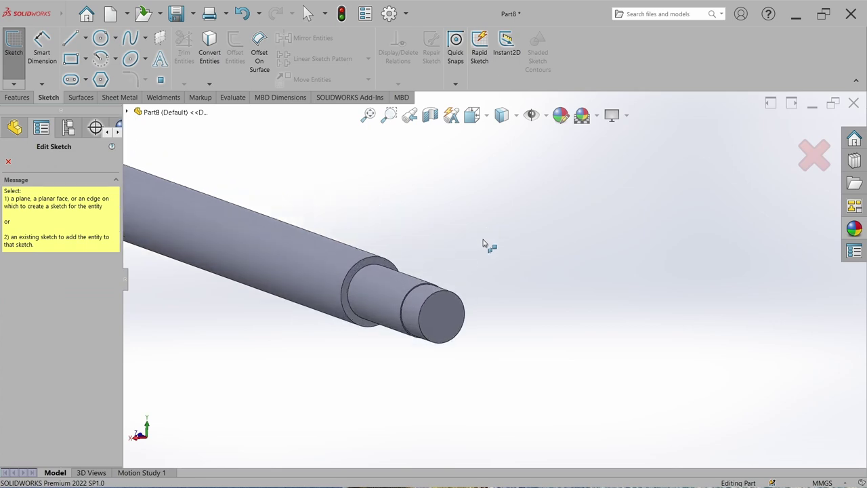
pyautogui.click(452, 320)
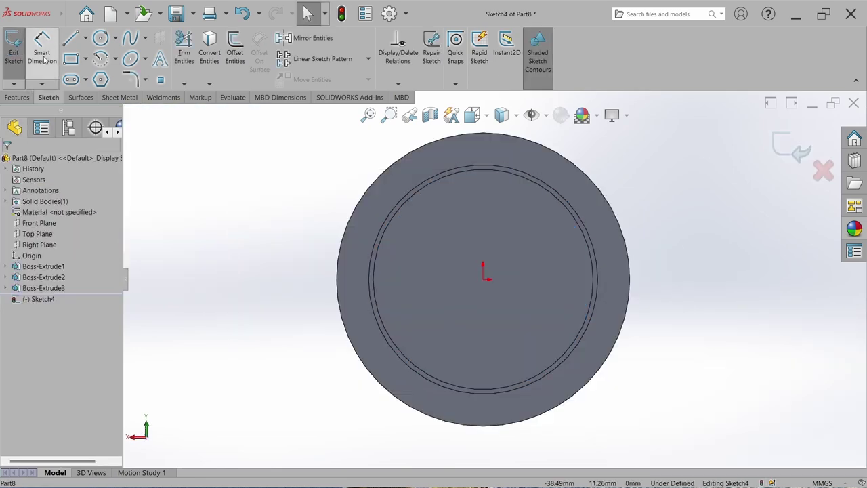
pyautogui.click(100, 38)
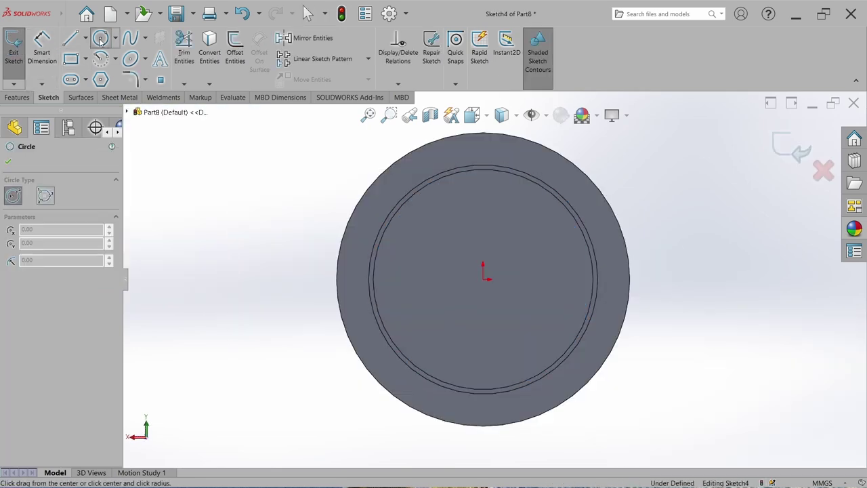
pyautogui.click(483, 279)
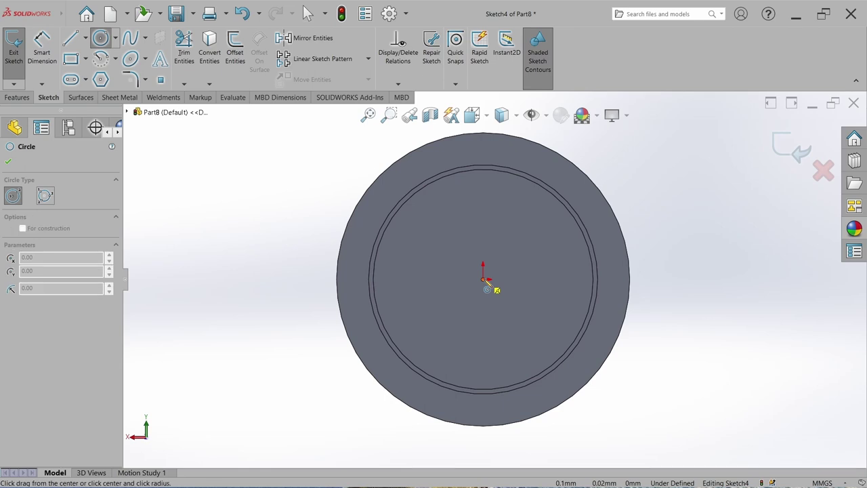
pyautogui.click(509, 378)
pyautogui.press('Escape')
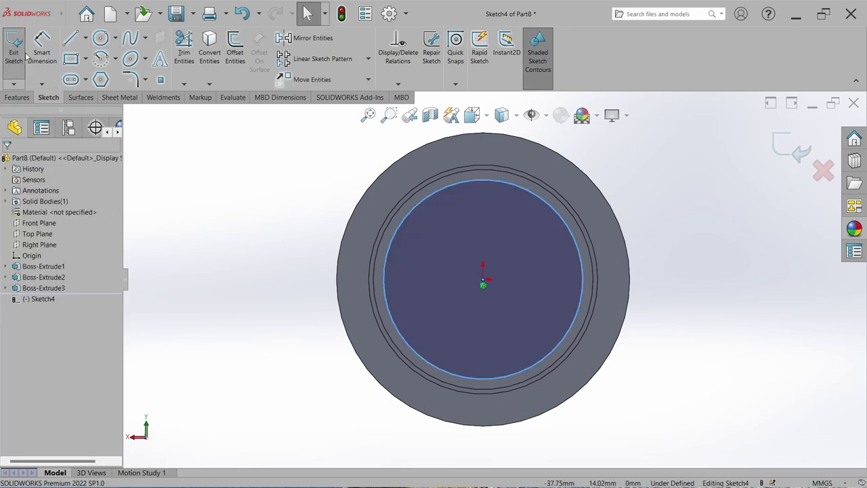
# - Dimension the circle to the motor shaft diameter of 19 mm
pyautogui.click(29, 54)
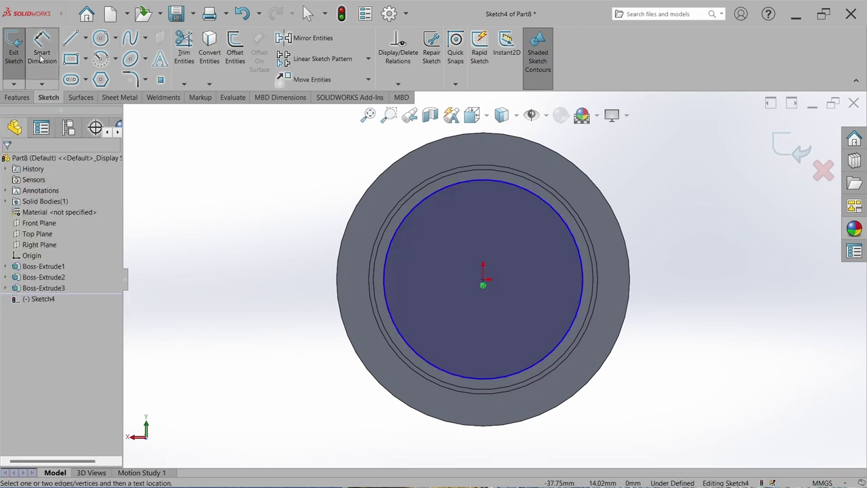
pyautogui.click(385, 290)
pyautogui.click(257, 292)
pyautogui.write('1')
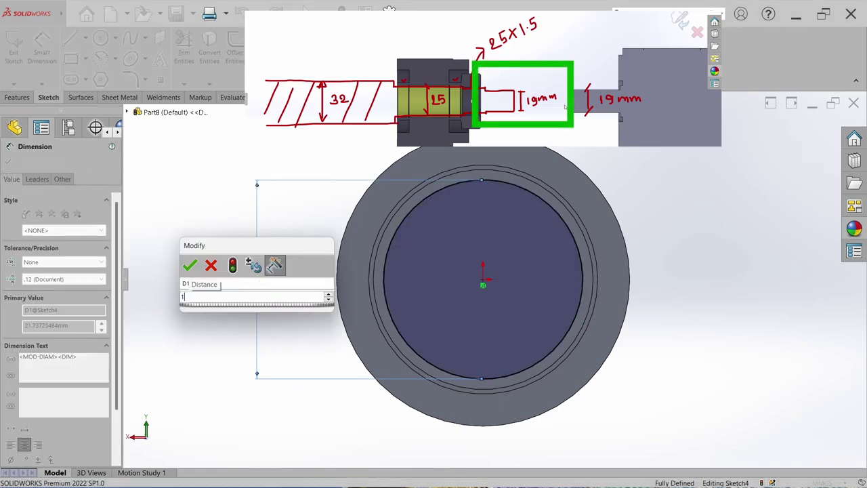
pyautogui.write('9')
pyautogui.press('Return')
pyautogui.press('Escape')
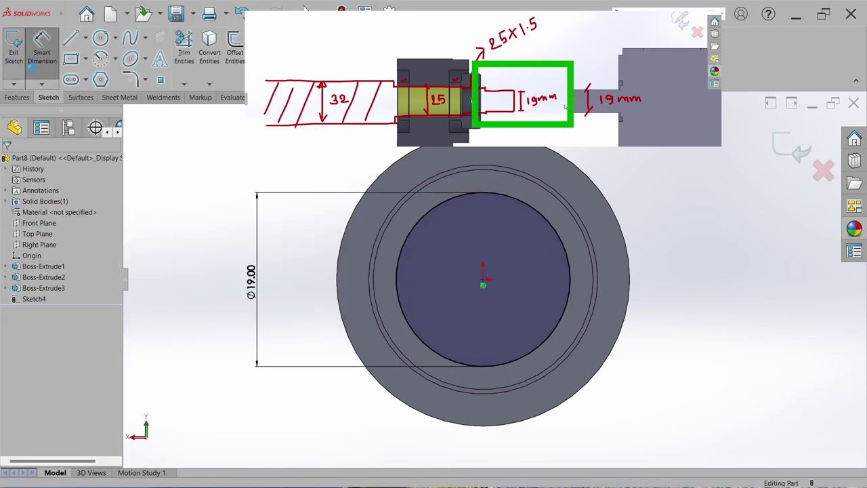
# - Finish the sketch and extrude the 19 mm circle 20 mm outward as the coupling end
pyautogui.click(14, 52)
pyautogui.click(18, 97)
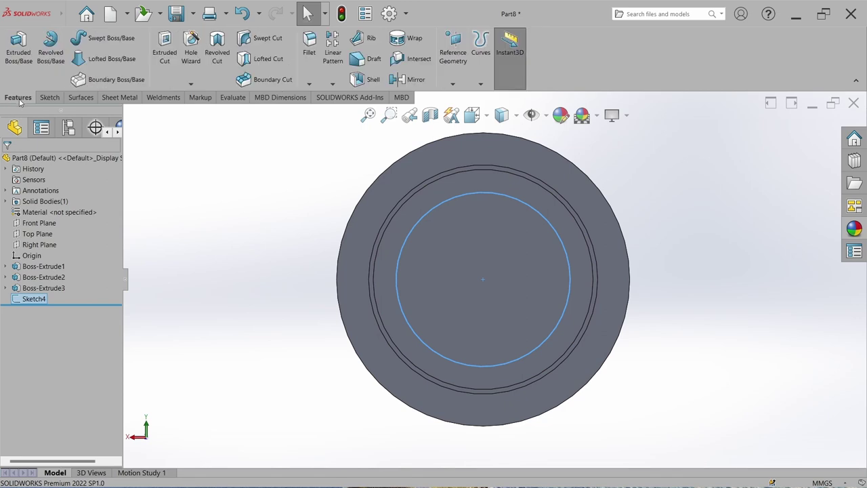
pyautogui.click(18, 54)
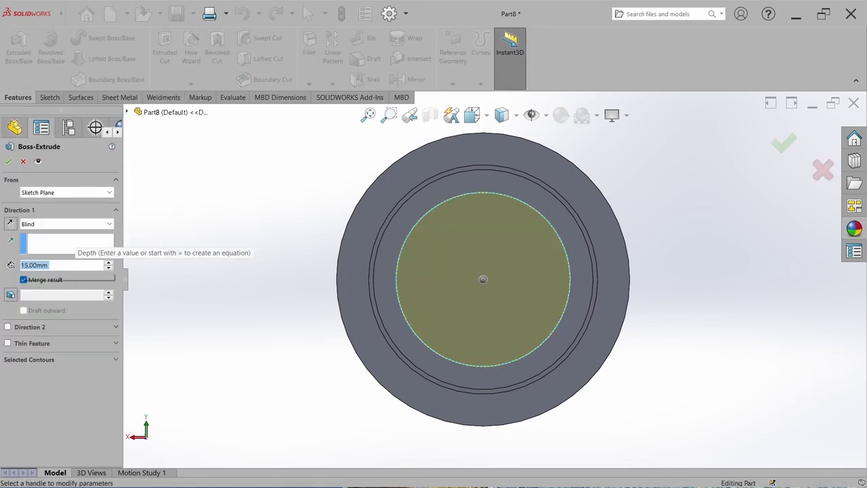
pyautogui.write('20')
pyautogui.press('Return')
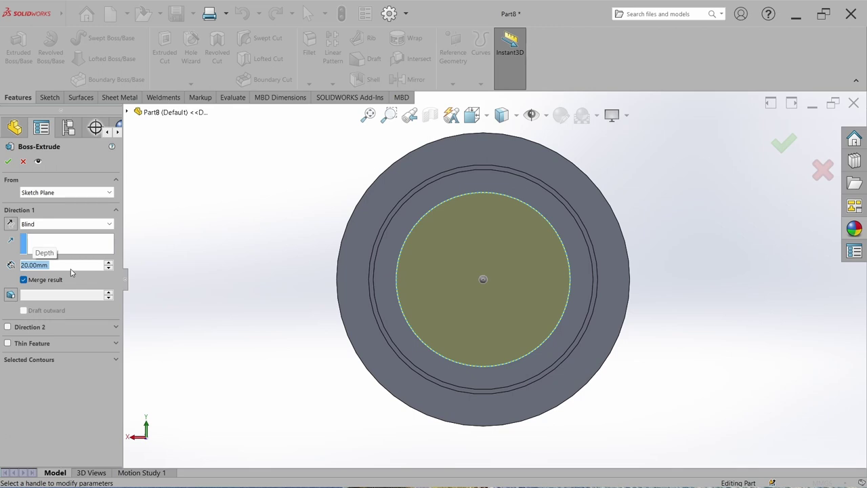
pyautogui.press('Return')
# - On the plain end face at the screw's opposite end, sketch a circle centred on the origin with a diameter of about 23.6 mm
pyautogui.hotkey('ctrl', '7')
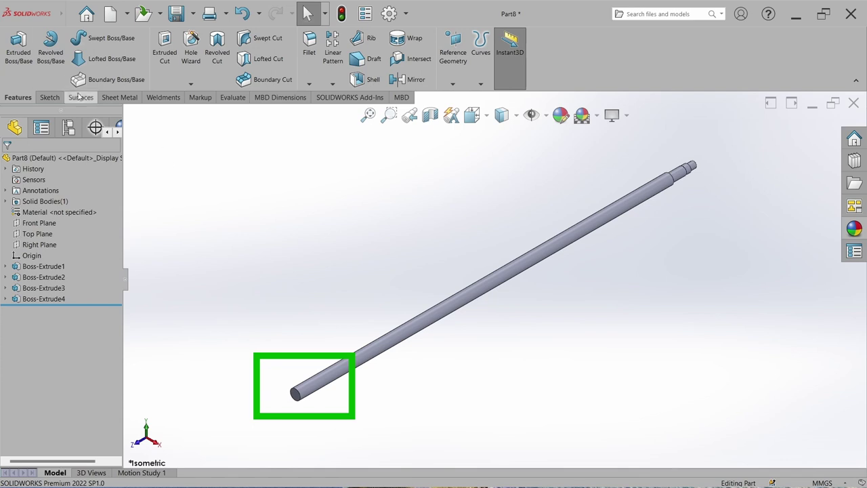
pyautogui.click(49, 96)
pyautogui.click(13, 51)
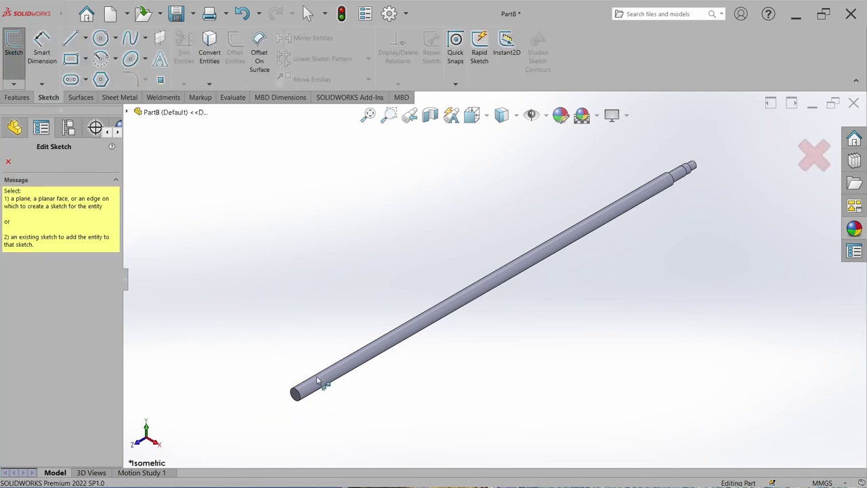
pyautogui.scroll(-4, 319, 383)
pyautogui.click(353, 367)
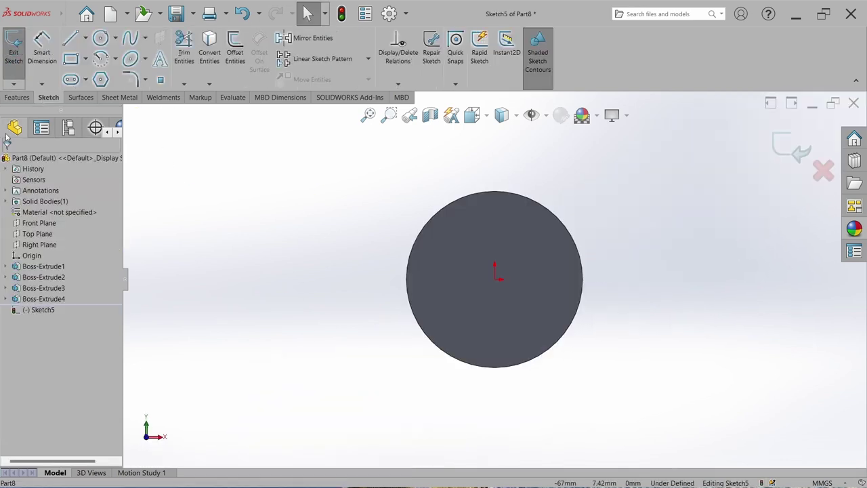
pyautogui.click(100, 38)
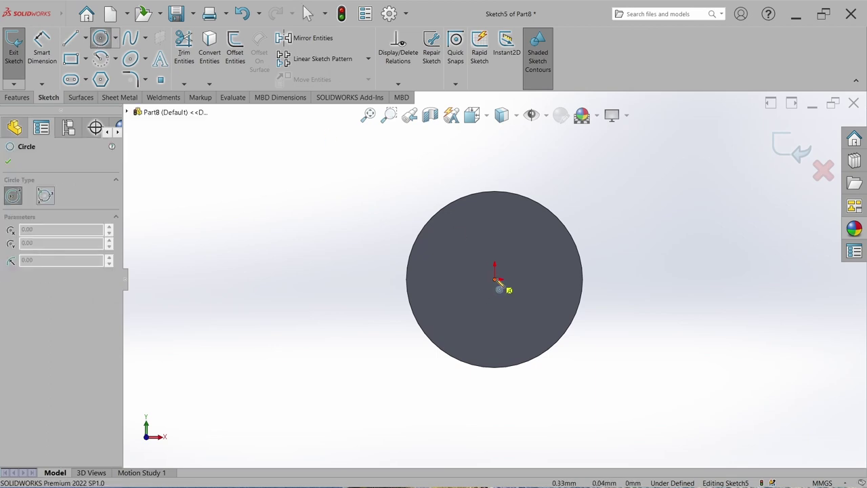
pyautogui.click(505, 344)
pyautogui.rightClick(504, 344)
pyautogui.click(513, 349)
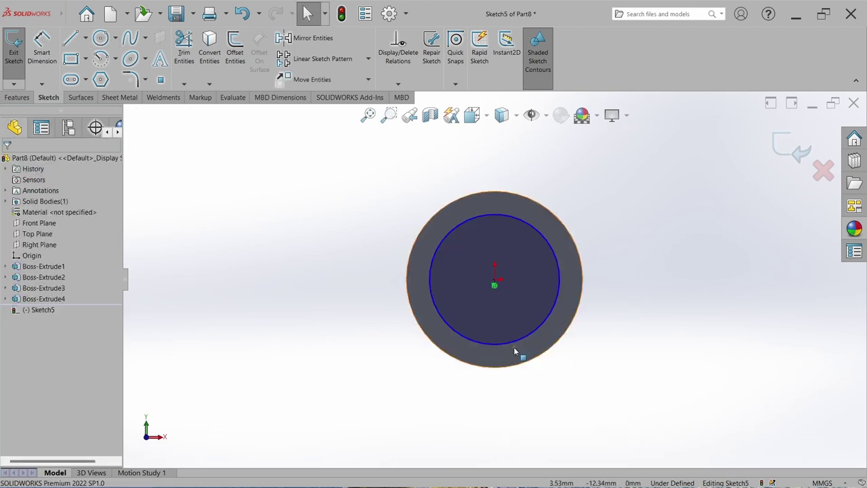
# - Dimension the circle on the screw's plain end face to a diameter of 25 mm
pyautogui.click(41, 48)
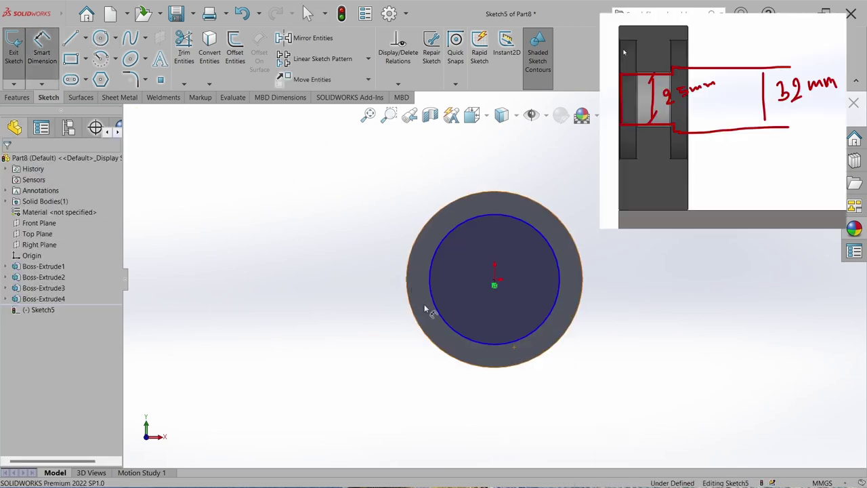
pyautogui.click(434, 309)
pyautogui.click(341, 289)
pyautogui.write('25')
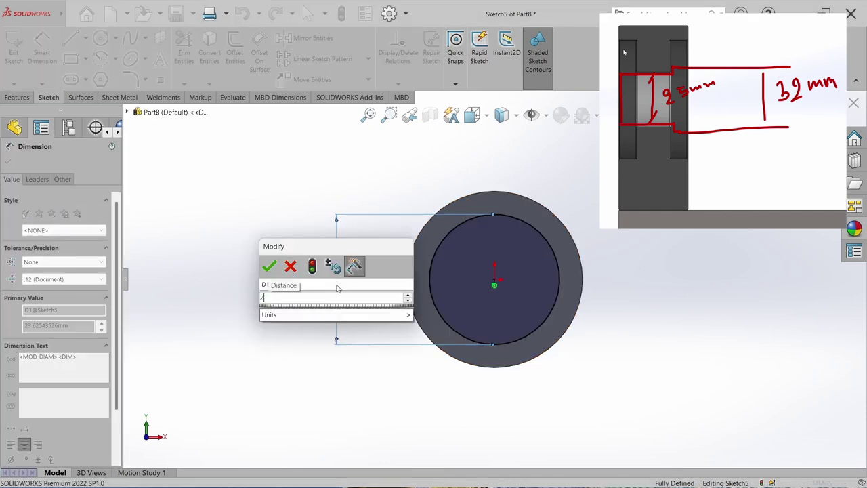
pyautogui.press('Return')
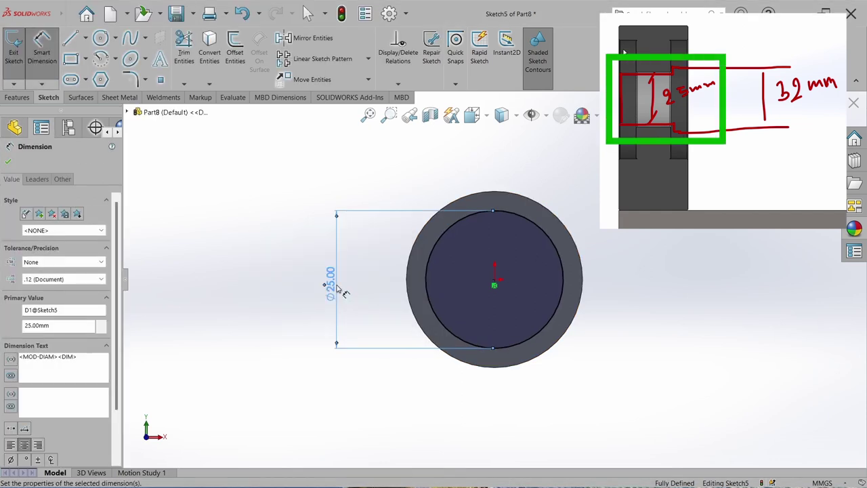
# - Finish the sketch and start an extruded boss from the 25 mm circle
pyautogui.click(13, 53)
pyautogui.click(17, 99)
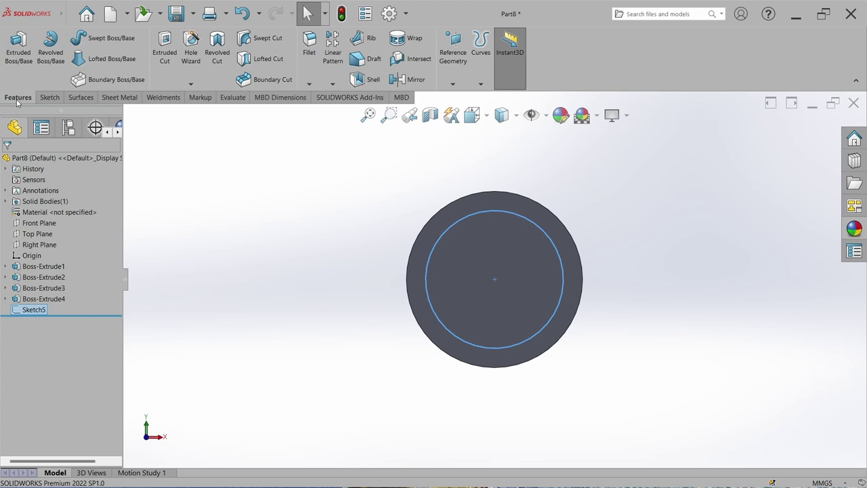
pyautogui.click(19, 60)
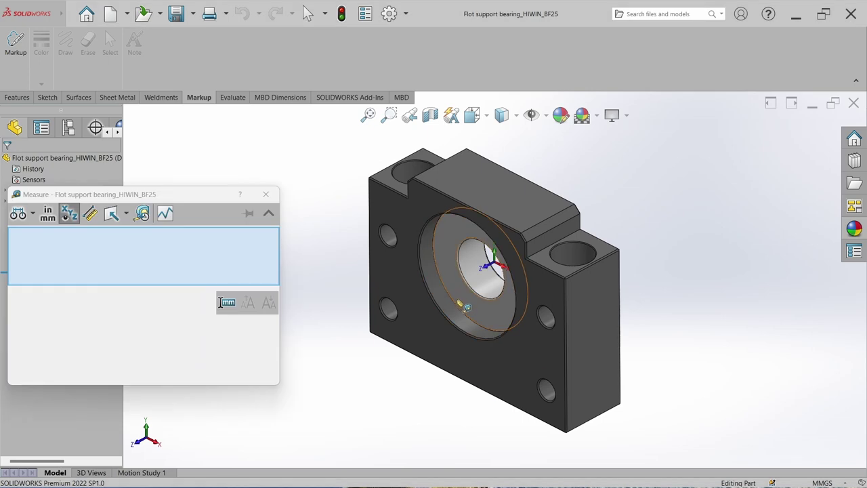
# - In the BF25 floating support bearing model, measure the distance between the two recessed ring faces around the bore
pyautogui.click(461, 304)
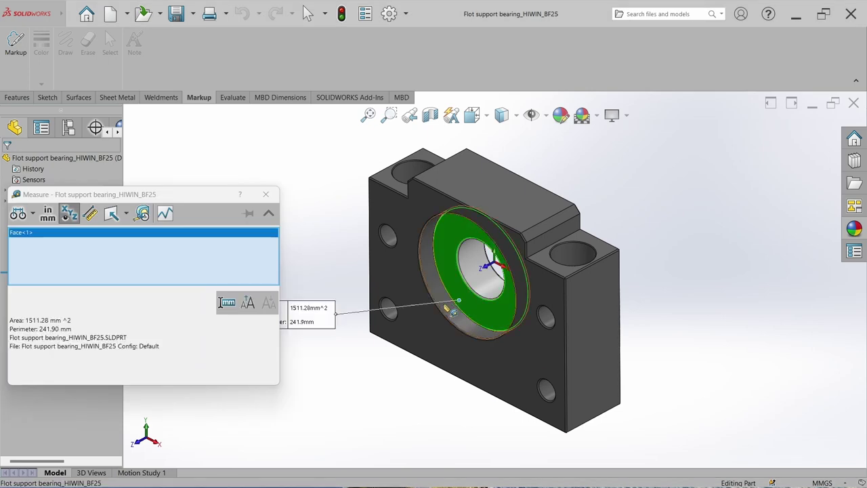
pyautogui.moveTo(446, 309); pyautogui.dragTo(518, 298, button='middle')
pyautogui.click(524, 296)
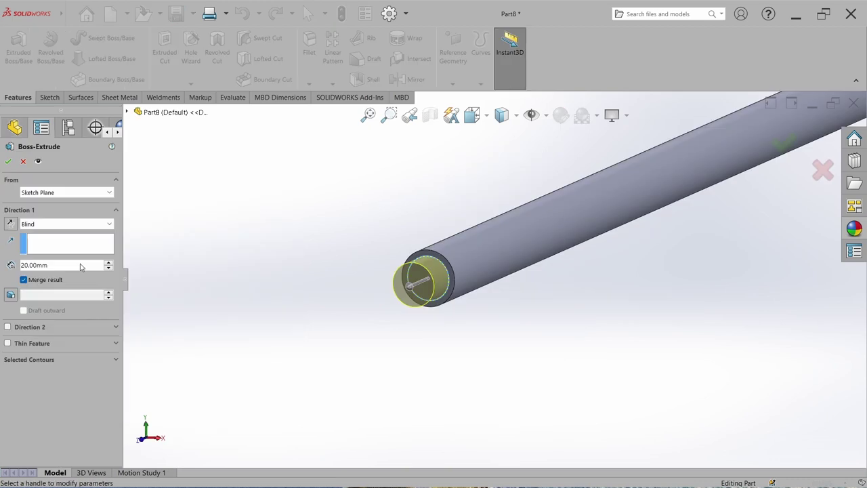
# - Extrude the 25 mm circle on the screw's end face to a blind depth of 15+10 mm
pyautogui.doubleClick(80, 264)
pyautogui.write('1')
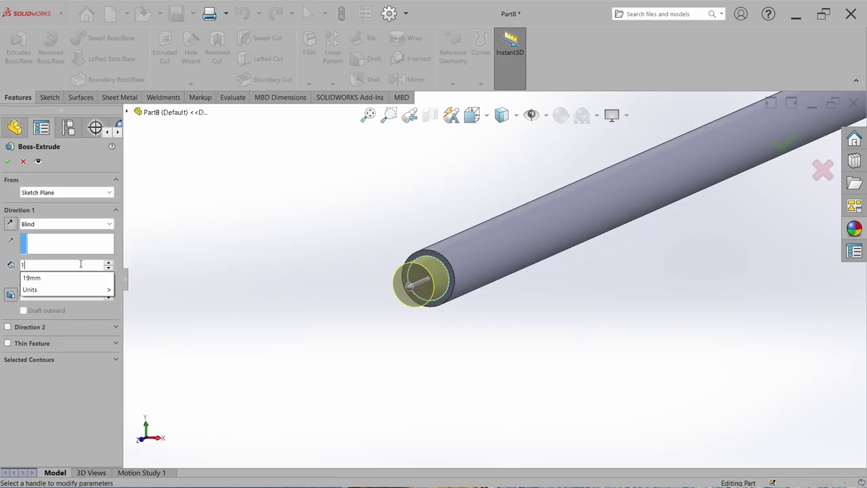
pyautogui.write('5+10')
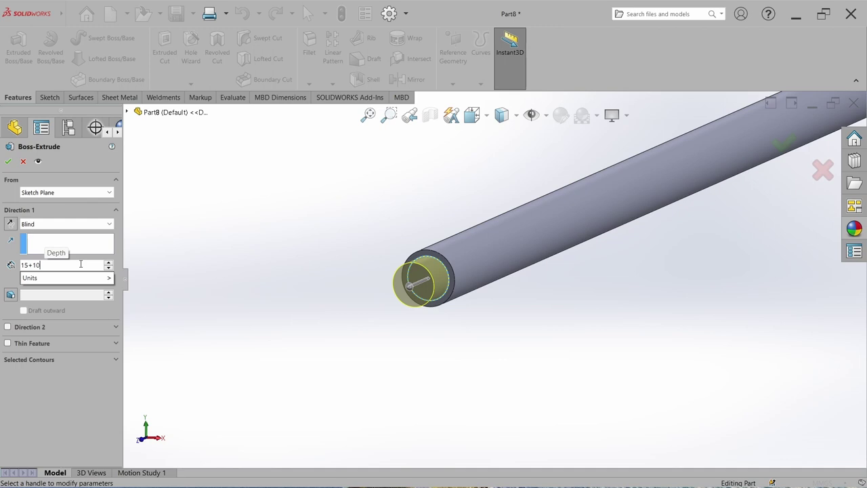
pyautogui.press('Return')
pyautogui.press('Return')
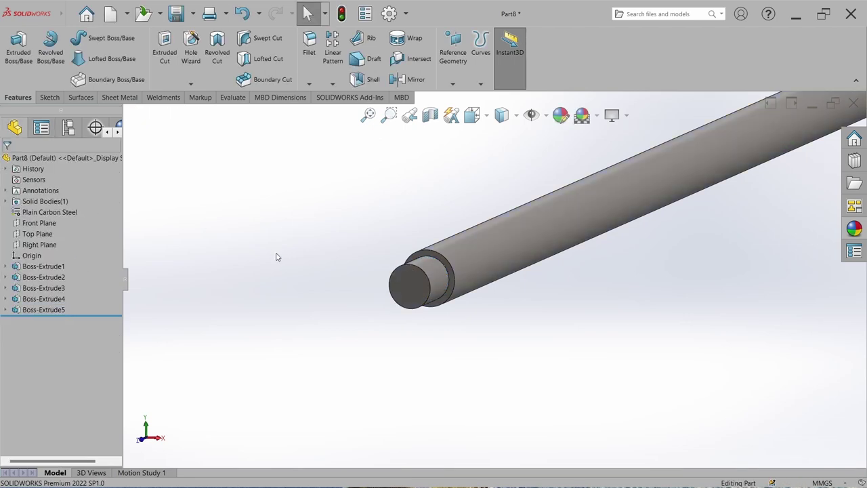
# - Save the screw part as "Ball screw" in the Linear actuator design folder and close it to return to the assembly
pyautogui.hotkey('ctrl', 's')
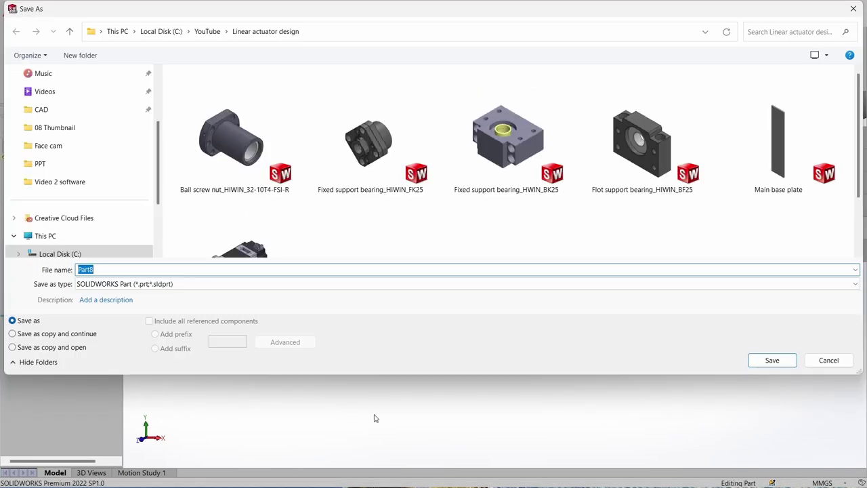
pyautogui.write('Ball screw')
pyautogui.press('Return')
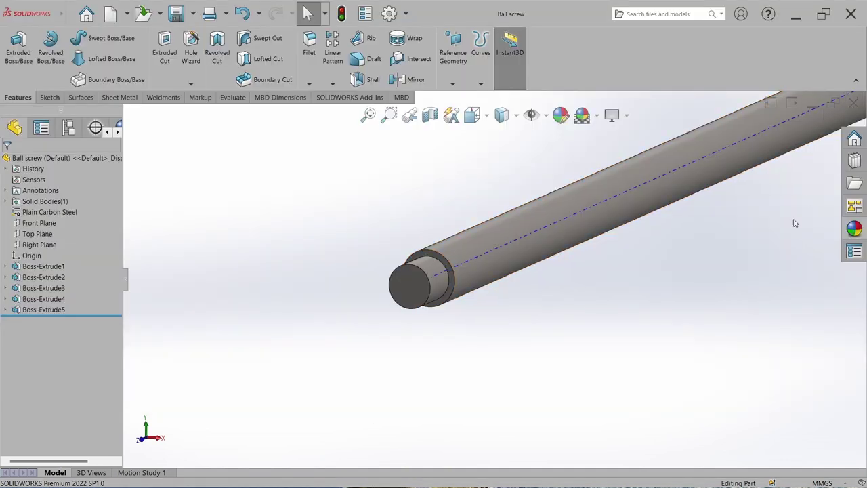
pyautogui.click(854, 104)
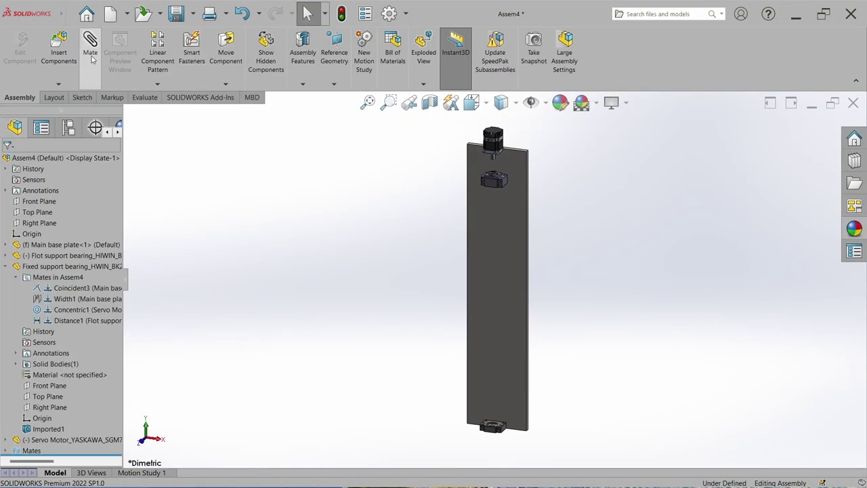
# - Insert the Ball screw part into the assembly, placing it freely beside the main base plate
pyautogui.click(58, 45)
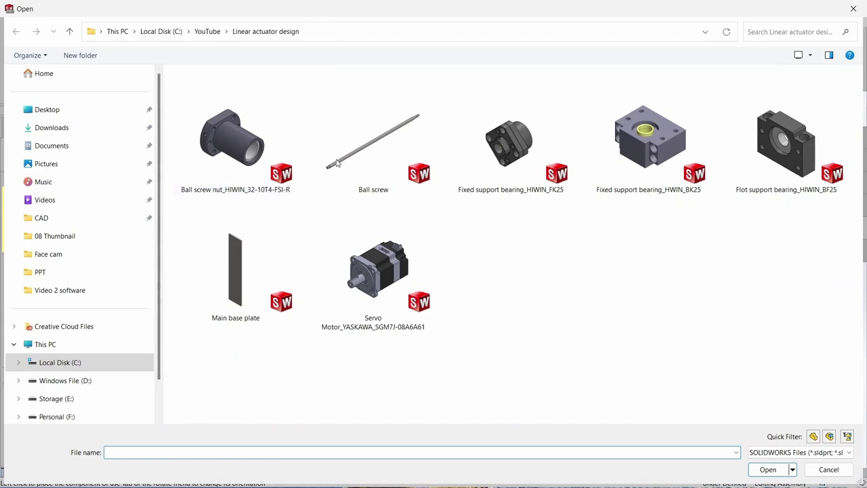
pyautogui.doubleClick(337, 163)
pyautogui.click(420, 262)
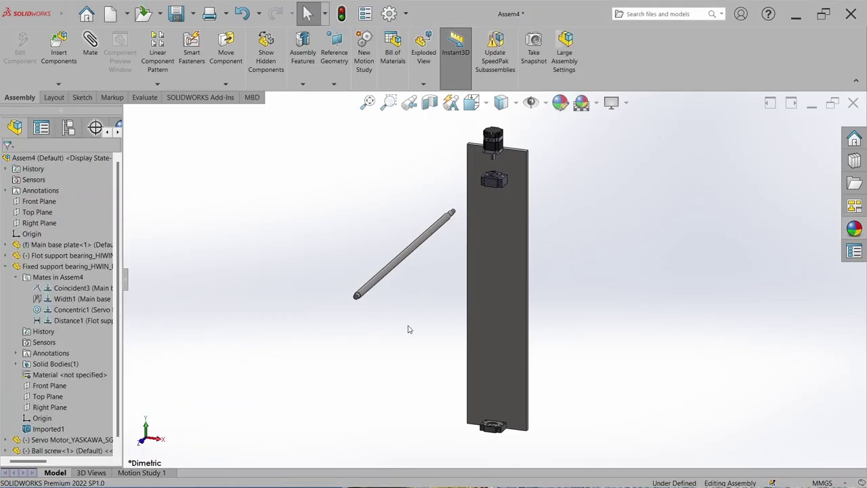
# - Add a concentric mate between the ball screw's 25 mm journal and the bore of the BK25 fixed support bearing
pyautogui.scroll(-5, 408, 329)
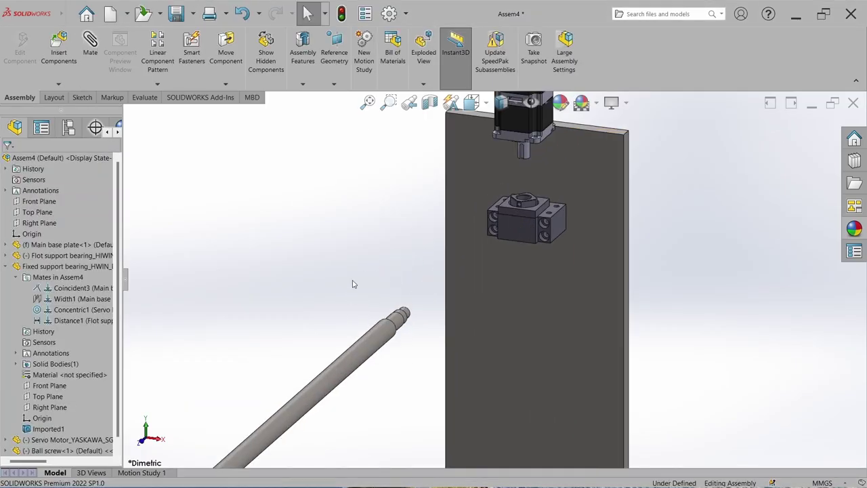
pyautogui.click(374, 359)
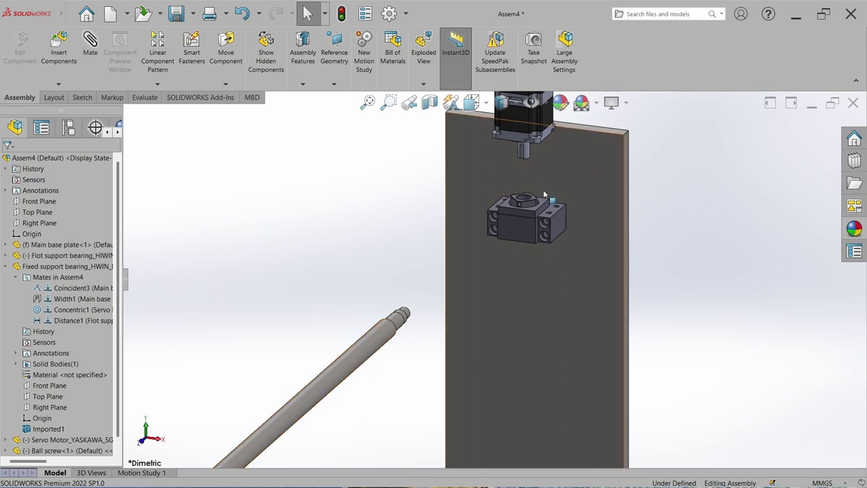
pyautogui.click(92, 57)
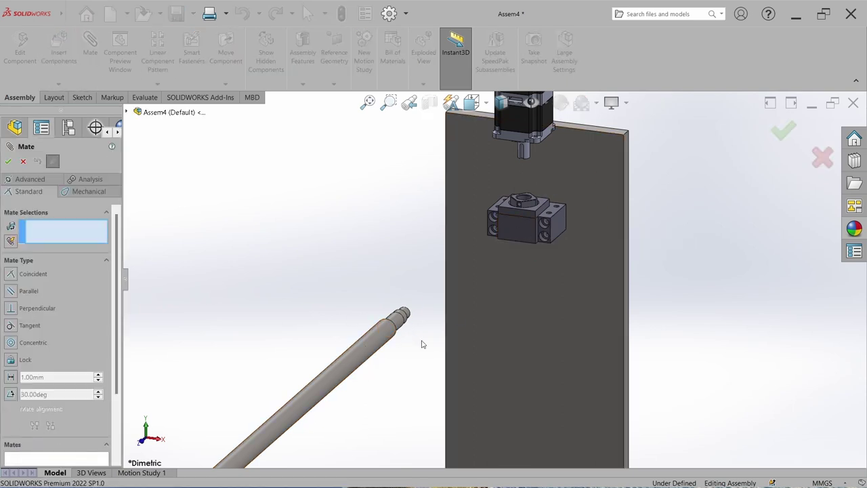
pyautogui.scroll(-3, 403, 318)
pyautogui.click(312, 328)
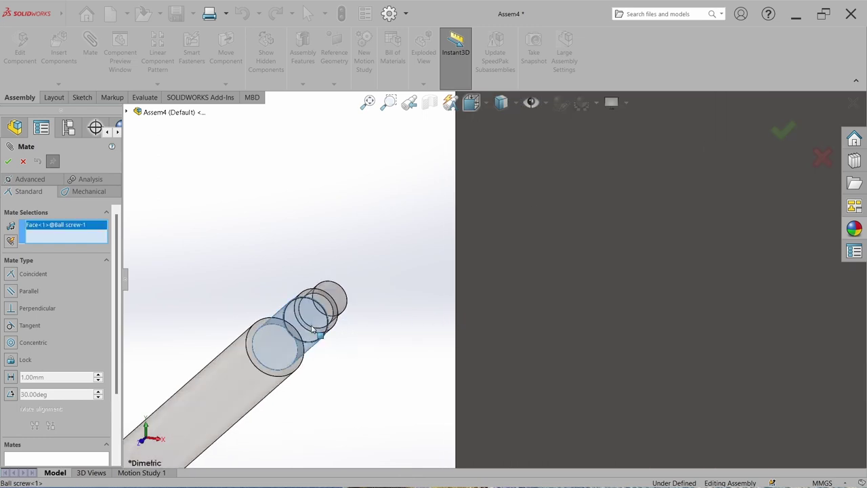
pyautogui.scroll(4, 338, 249)
pyautogui.moveTo(533, 265); pyautogui.dragTo(554, 200, button='middle')
pyautogui.scroll(-3, 559, 202)
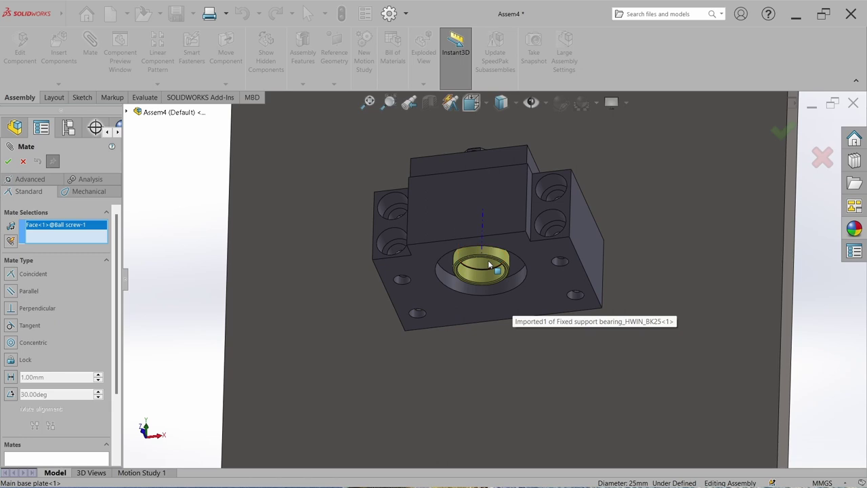
pyautogui.click(479, 267)
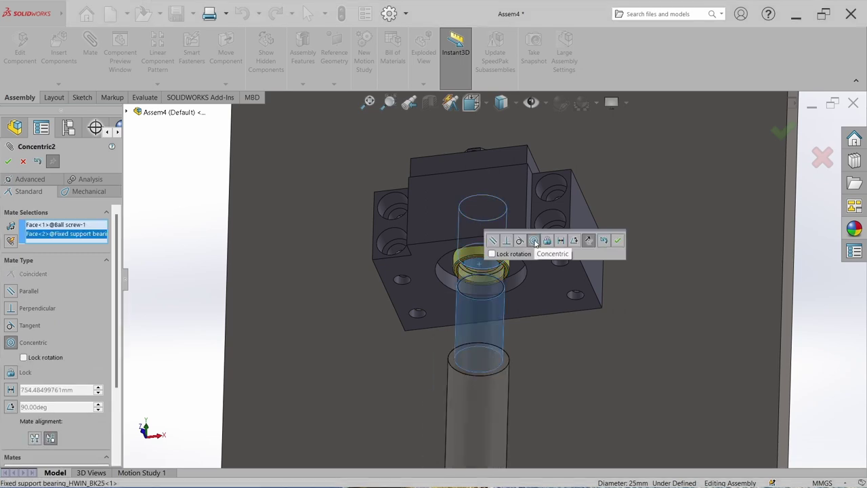
pyautogui.click(617, 240)
# - Add a coincident mate between the BK25 bearing's inner ring face and the ball screw's shoulder face, then finish mating
pyautogui.scroll(-2, 518, 288)
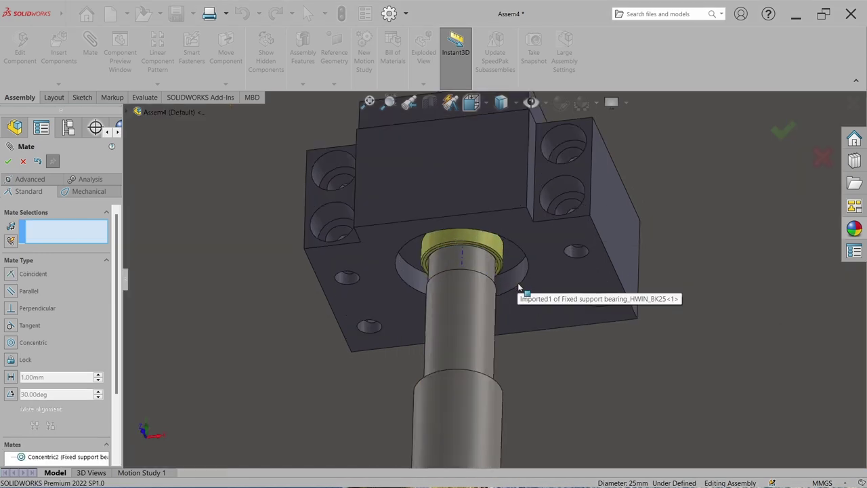
pyautogui.scroll(-2, 518, 288)
pyautogui.click(473, 250)
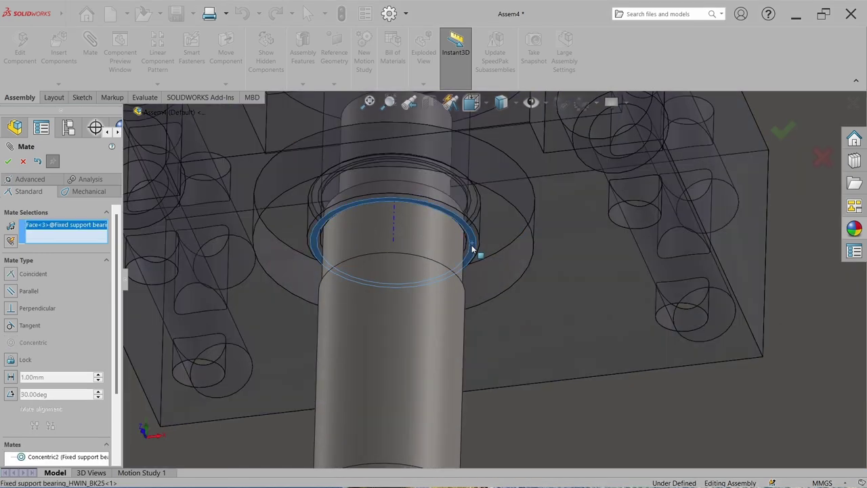
pyautogui.scroll(5, 473, 250)
pyautogui.moveTo(449, 253); pyautogui.dragTo(436, 313, button='middle')
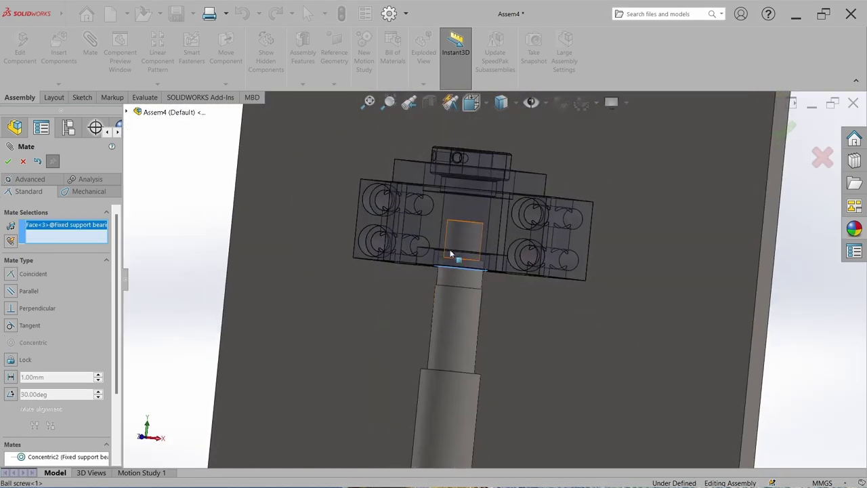
pyautogui.moveTo(457, 261); pyautogui.dragTo(460, 313, button='middle')
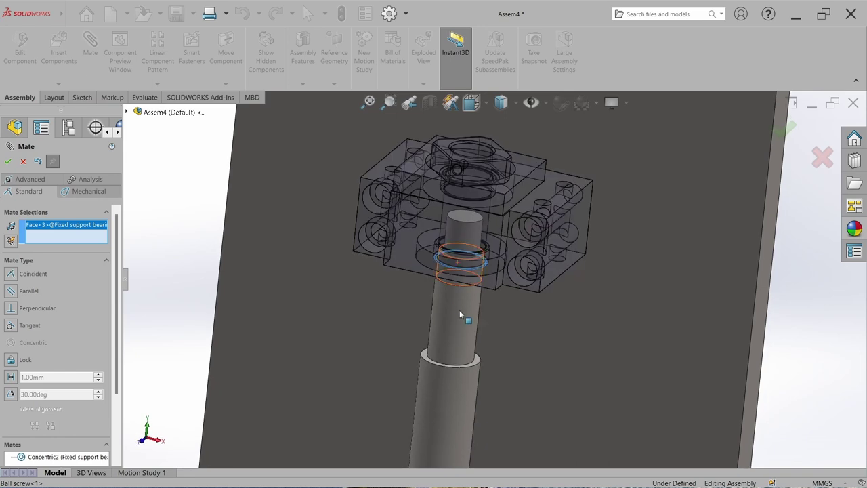
pyautogui.click(477, 357)
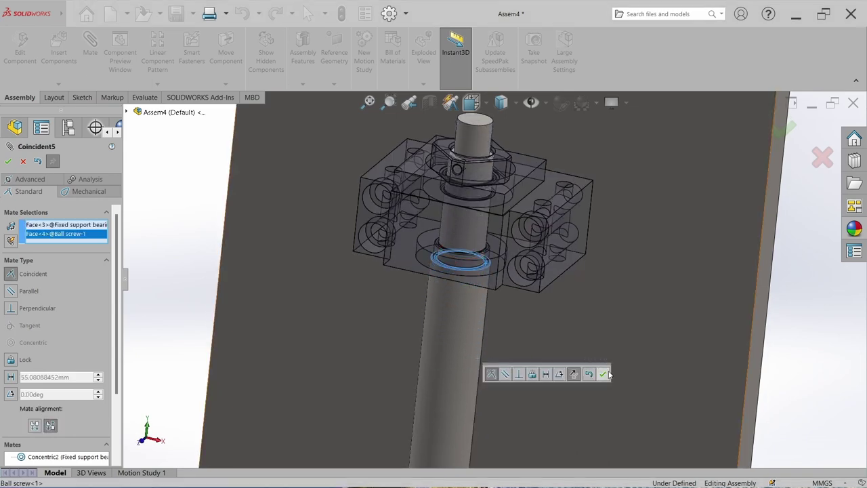
pyautogui.click(602, 374)
pyautogui.click(6, 163)
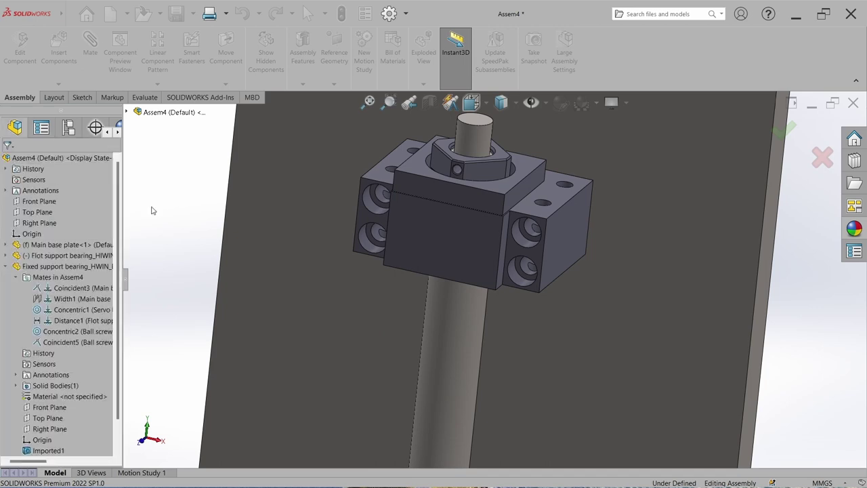
# - Section the assembly through the Right Plane and examine the screw's fit inside the BK25 bearing and its lock nut from the side
pyautogui.moveTo(453, 298); pyautogui.dragTo(443, 203, button='middle')
pyautogui.scroll(5, 443, 203)
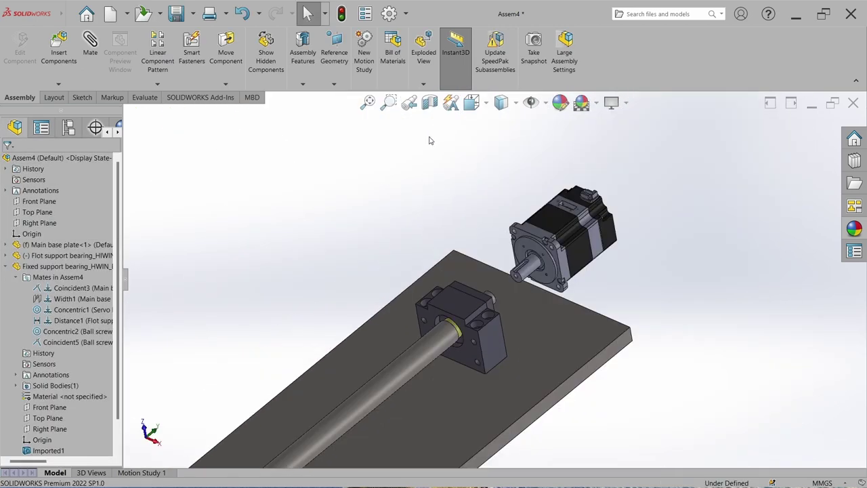
pyautogui.click(429, 103)
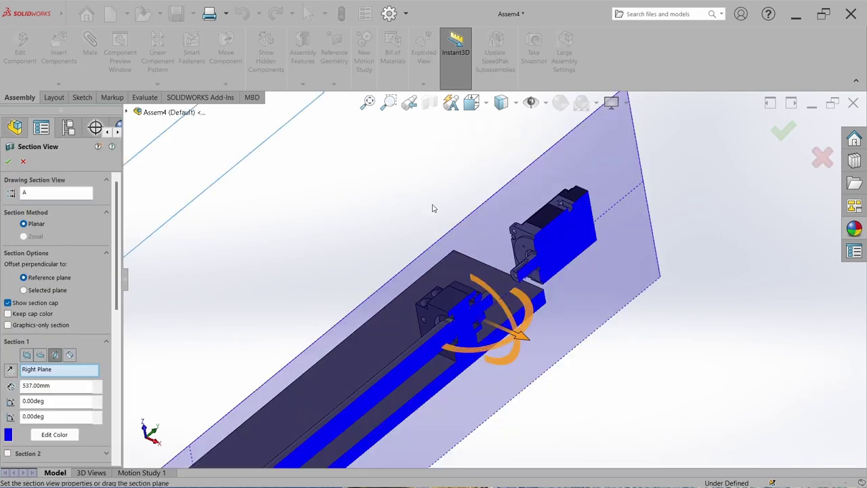
pyautogui.click(8, 162)
pyautogui.hotkey('ctrl', '4')
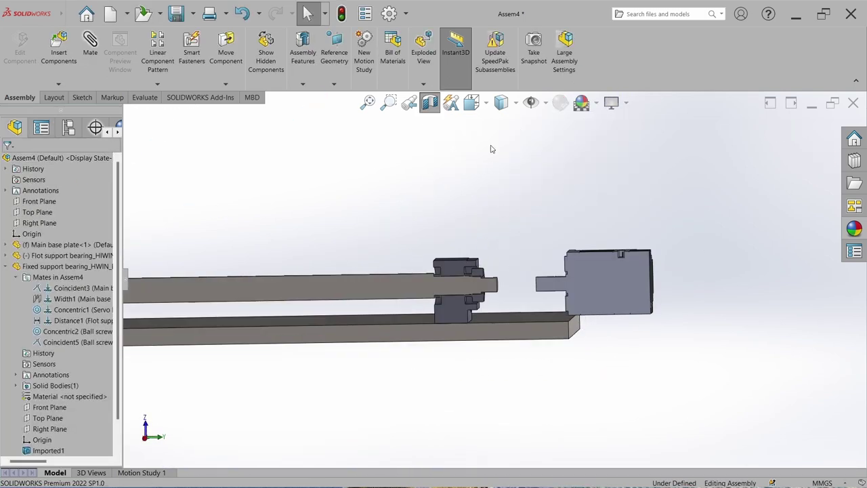
pyautogui.click(479, 106)
pyautogui.click(561, 191)
pyautogui.scroll(-7, 455, 281)
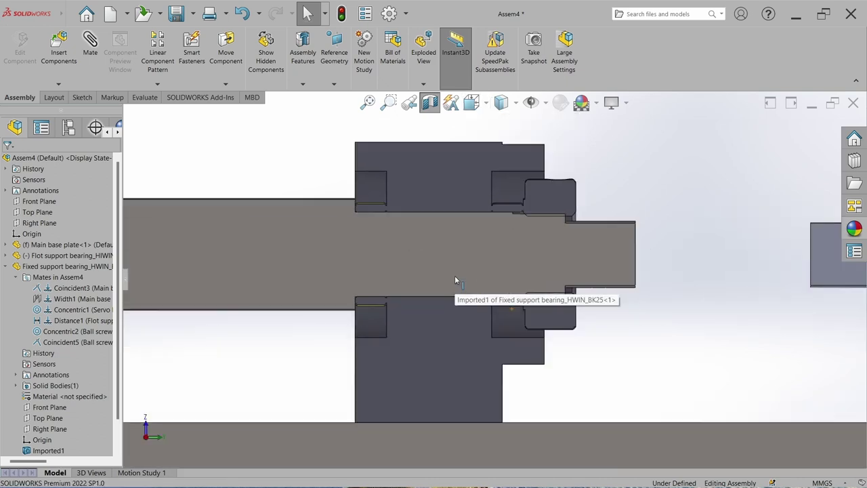
pyautogui.scroll(2, 420, 218)
pyautogui.scroll(3, 566, 221)
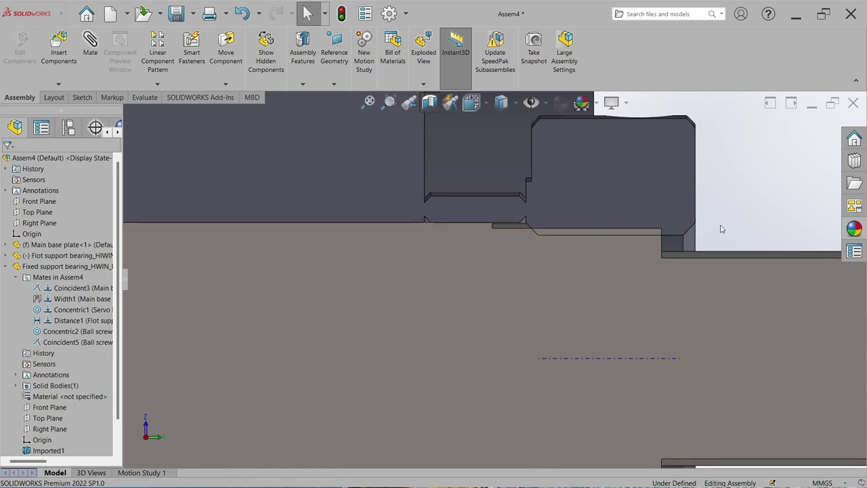
# - Measure the distance between the BK25 lock nut's outer end face and the adjacent step face of the ball screw
pyautogui.moveTo(644, 207); pyautogui.dragTo(667, 207, button='middle')
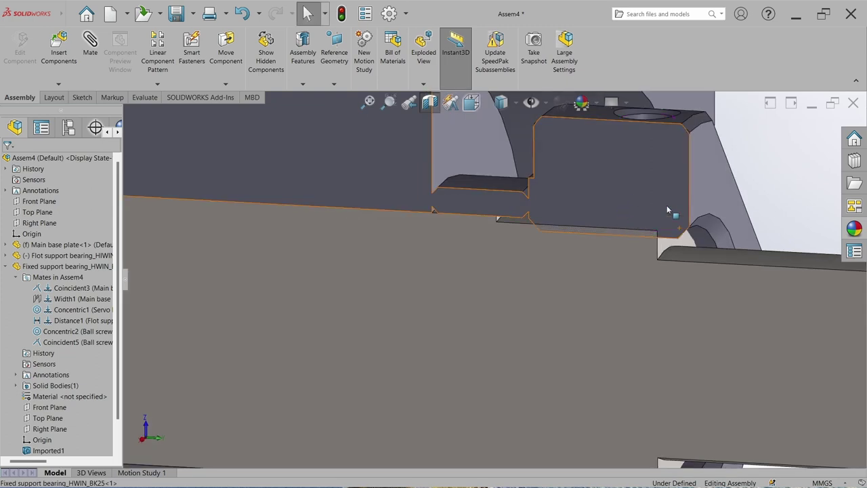
pyautogui.click(143, 98)
pyautogui.click(145, 46)
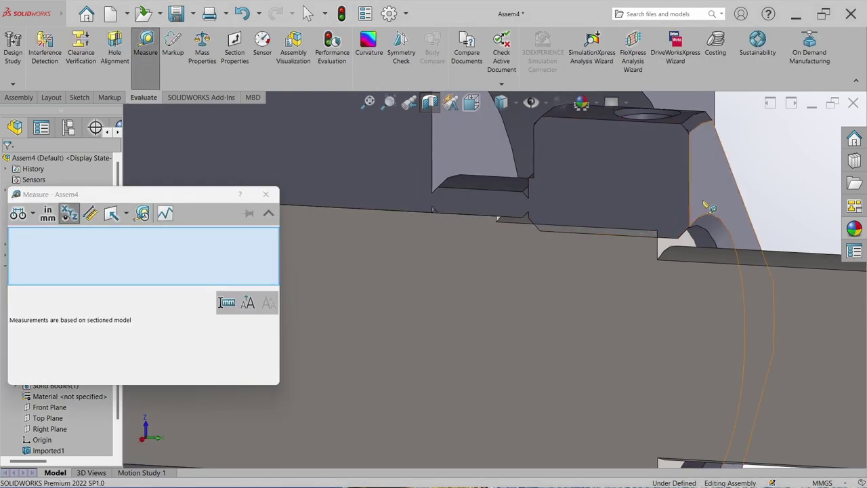
pyautogui.click(702, 202)
pyautogui.scroll(-3, 698, 243)
pyautogui.click(611, 258)
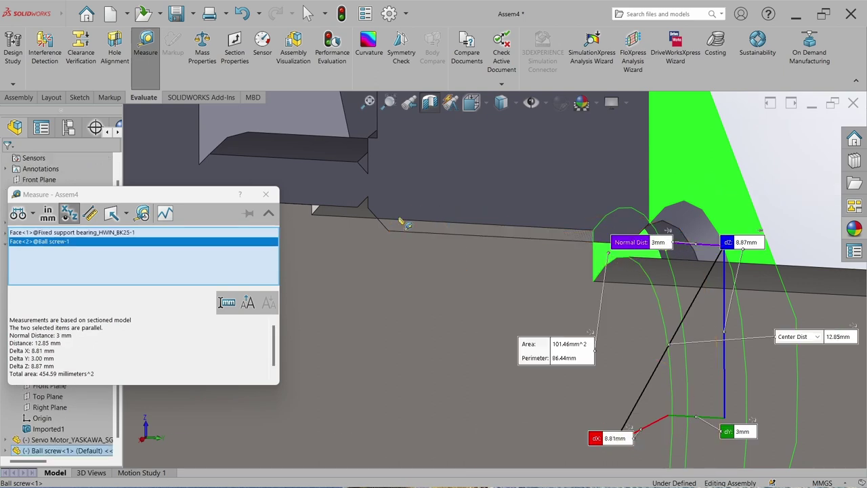
pyautogui.press('Escape')
pyautogui.click(803, 187)
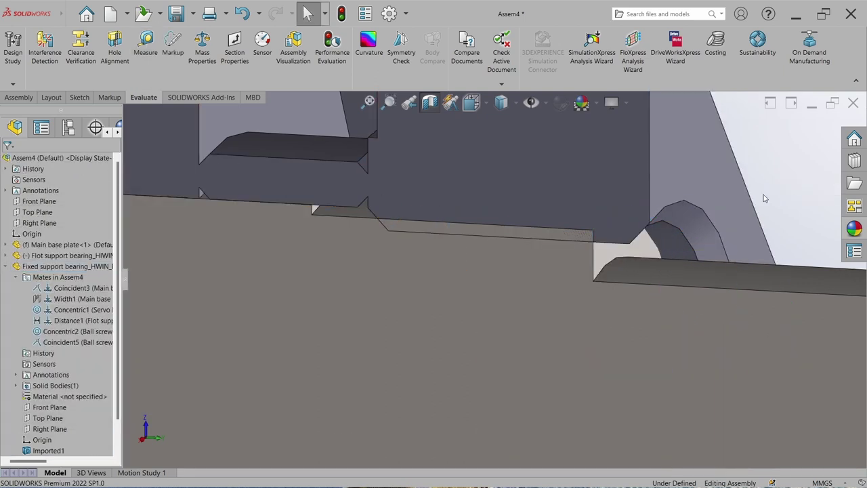
# - Set the depth of the screw's lock nut section, Boss-Extrude3, to 15+3 mm and rebuild the assembly
pyautogui.doubleClick(631, 249)
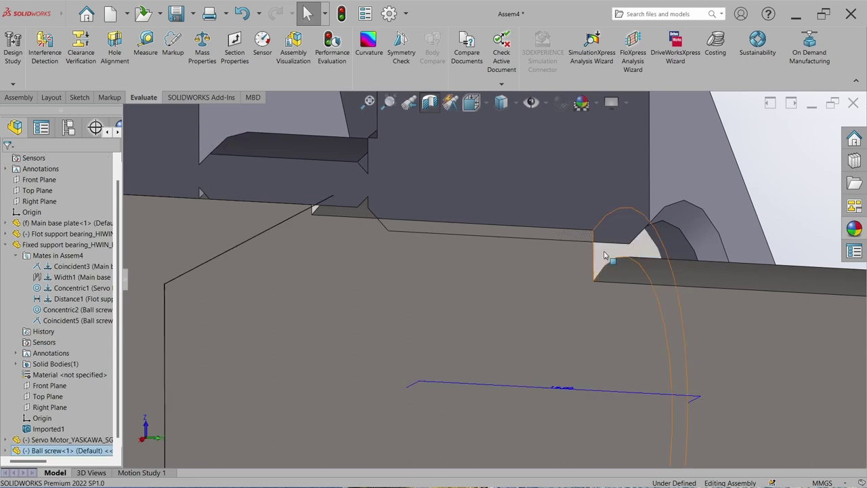
pyautogui.doubleClick(561, 387)
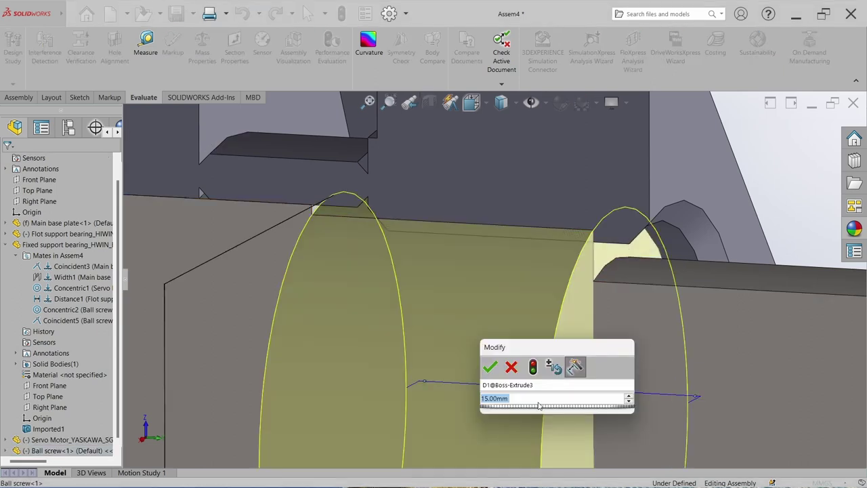
pyautogui.click(539, 401)
pyautogui.write('+3')
pyautogui.press('Return')
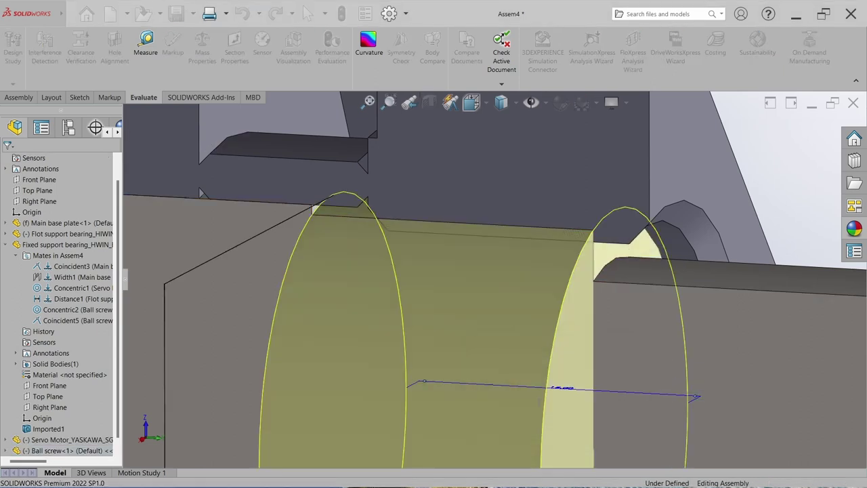
pyautogui.click(341, 14)
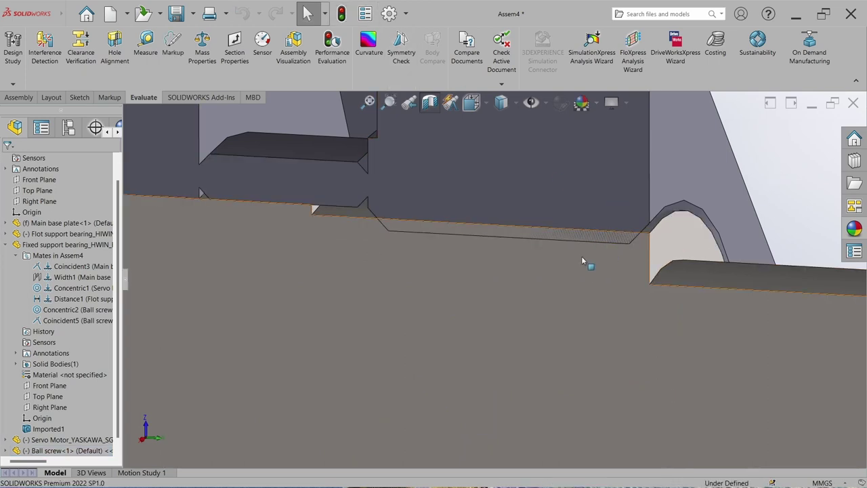
# - Measure the distance between the BF25 bearing's screw-side ring face and the adjacent shoulder face of the ball screw
pyautogui.scroll(-5, 505, 221)
pyautogui.scroll(-5, 571, 229)
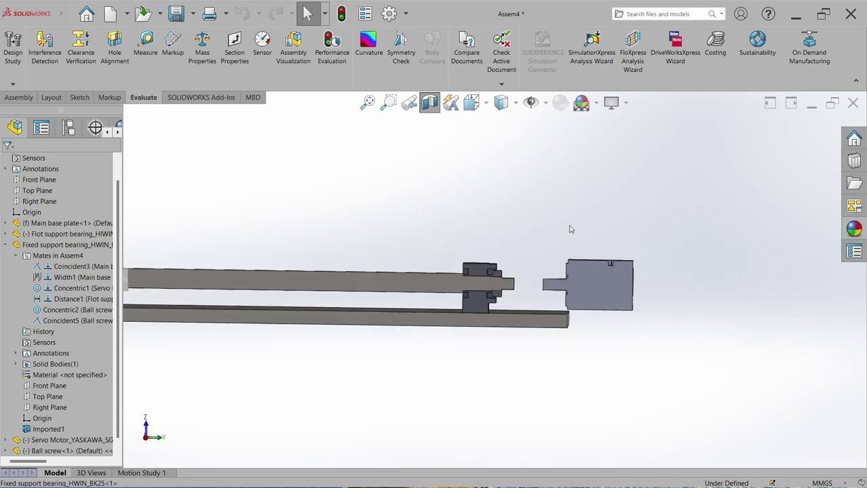
pyautogui.scroll(-3, 328, 260)
pyautogui.scroll(8, 267, 257)
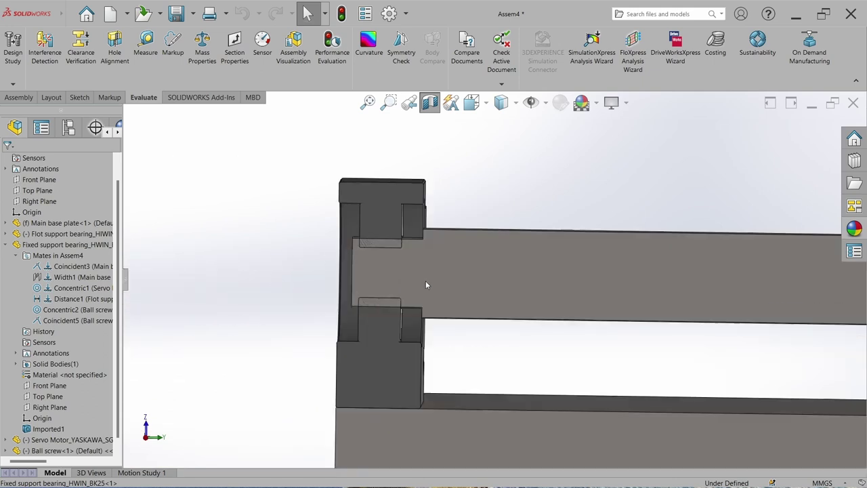
pyautogui.moveTo(448, 176); pyautogui.dragTo(479, 180, button='middle')
pyautogui.click(487, 181)
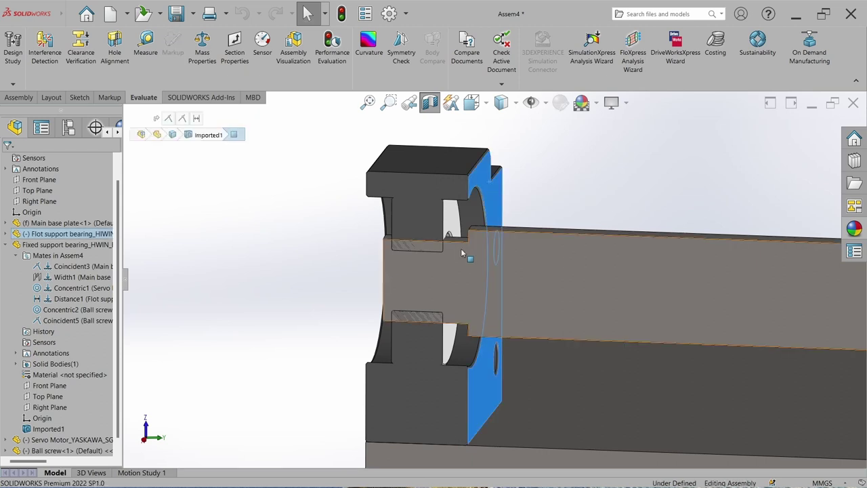
pyautogui.scroll(-3, 468, 228)
pyautogui.click(433, 234)
pyautogui.press('Escape')
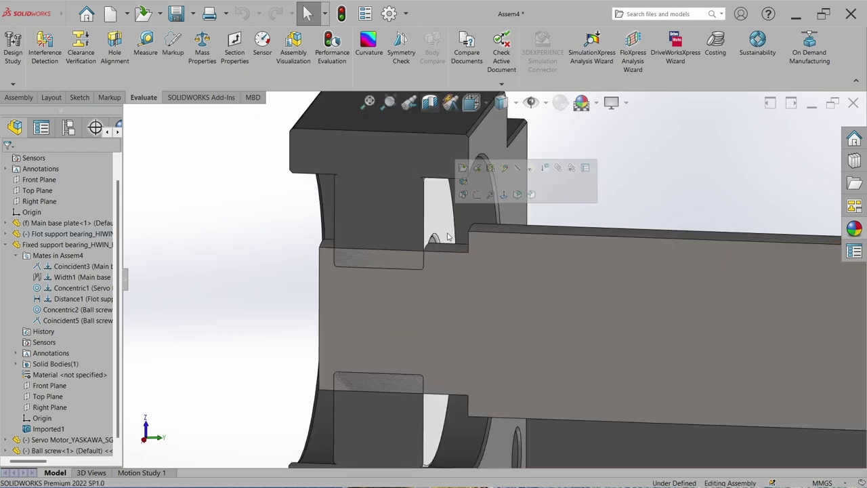
pyautogui.click(439, 237)
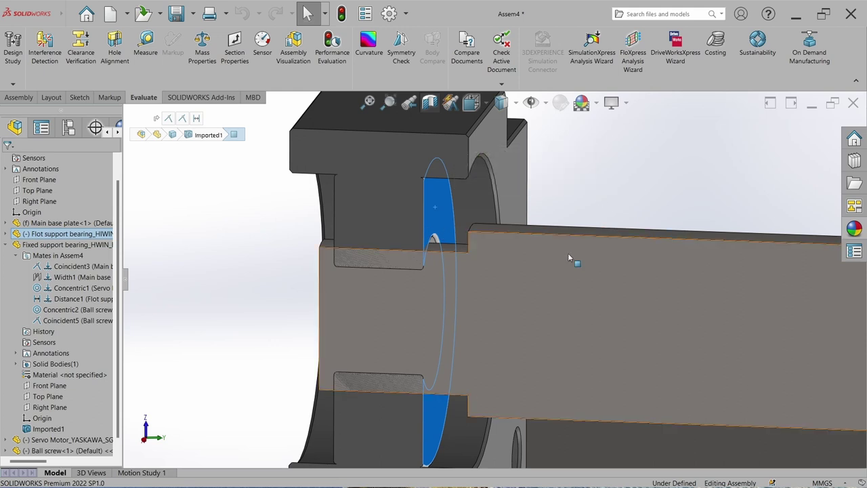
pyautogui.moveTo(567, 252); pyautogui.dragTo(576, 424, button='middle')
pyautogui.press('m')
pyautogui.click(552, 248)
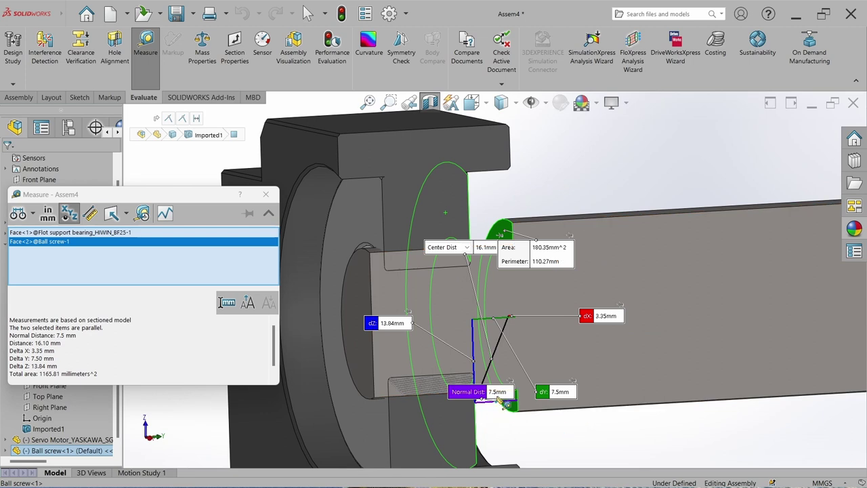
pyautogui.click(266, 194)
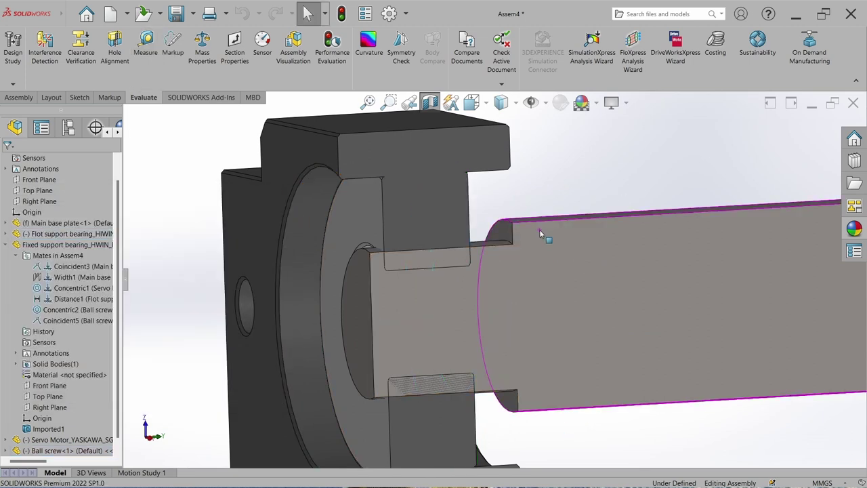
# - Set the length of the ball screw's 32 mm main section to 1200+7.5 mm and rebuild the assembly
pyautogui.scroll(2, 561, 238)
pyautogui.click(561, 236)
pyautogui.scroll(4, 563, 238)
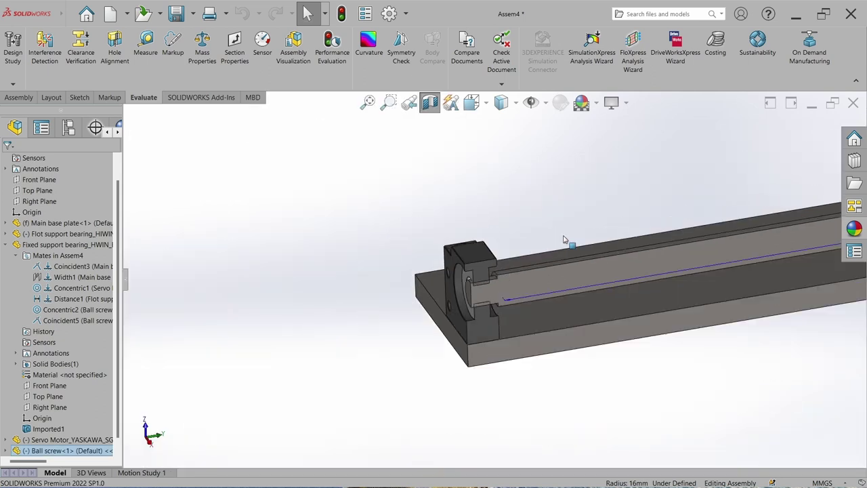
pyautogui.scroll(2, 647, 261)
pyautogui.doubleClick(806, 237)
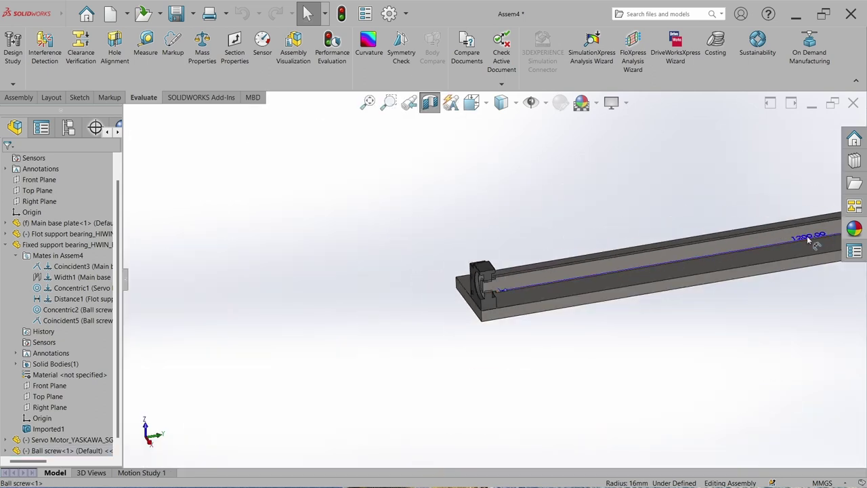
pyautogui.click(783, 252)
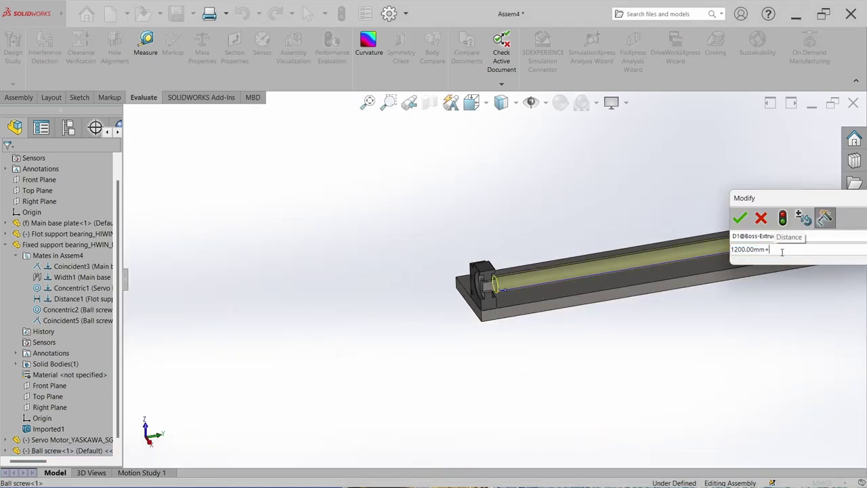
pyautogui.write('+7.5')
pyautogui.press('Return')
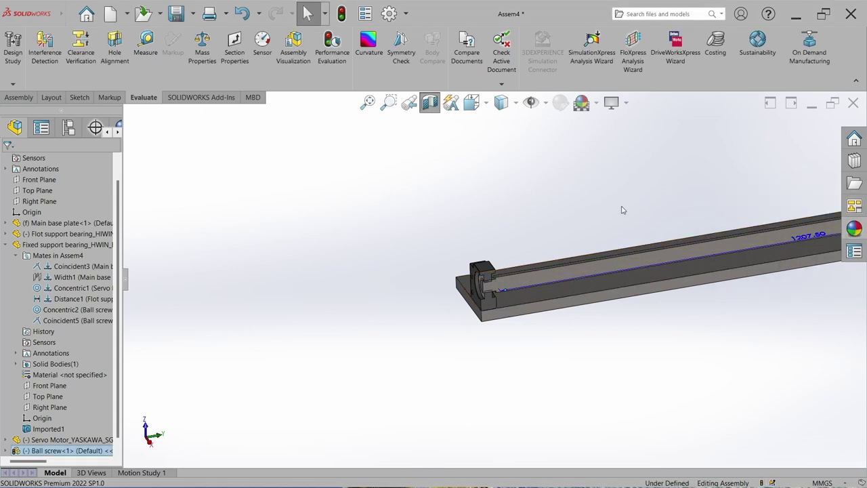
pyautogui.click(350, 23)
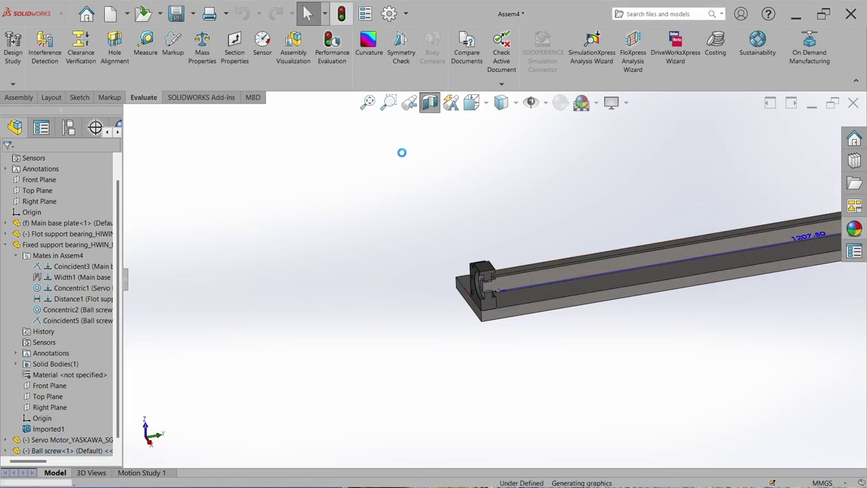
# - Examine the screw's fit in the BF25 bearing and redo the section view through the Right Plane with a 531 mm offset
pyautogui.scroll(-10, 480, 276)
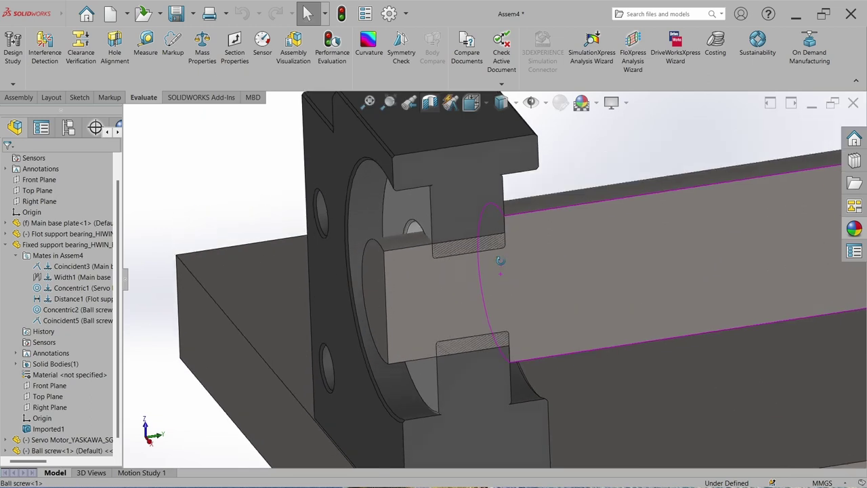
pyautogui.moveTo(489, 214); pyautogui.dragTo(470, 198, button='middle')
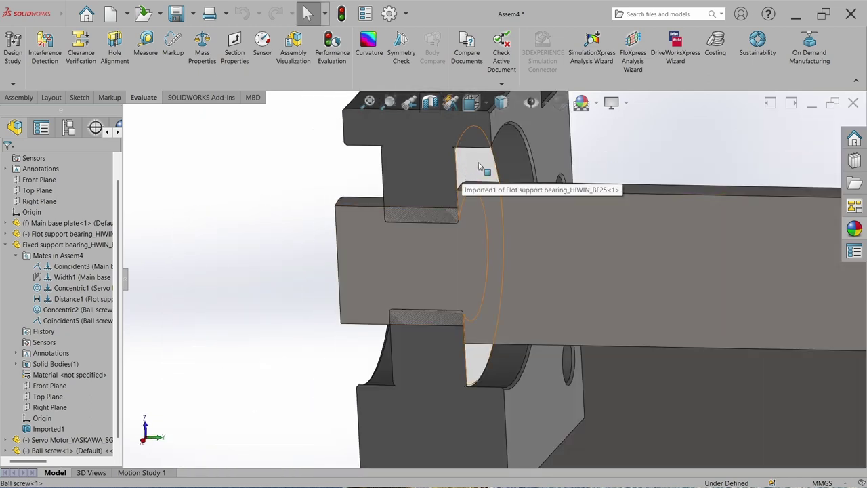
pyautogui.moveTo(479, 164); pyautogui.dragTo(349, 191, button='middle')
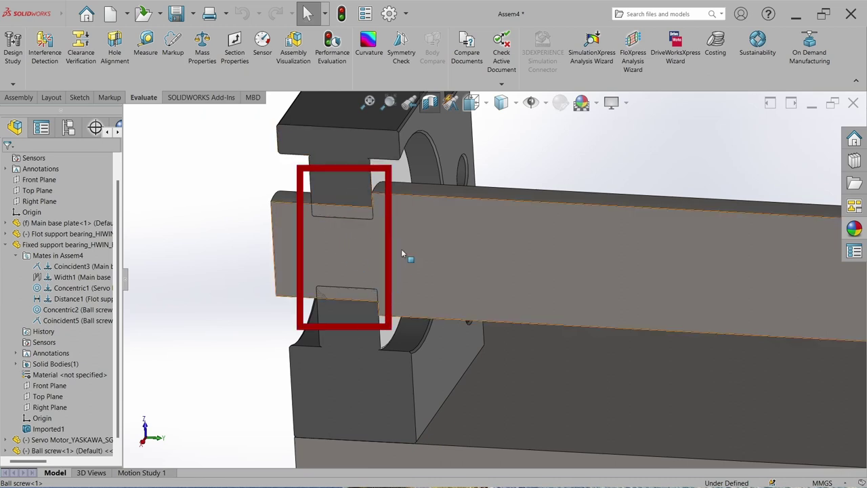
pyautogui.click(430, 103)
pyautogui.click(431, 103)
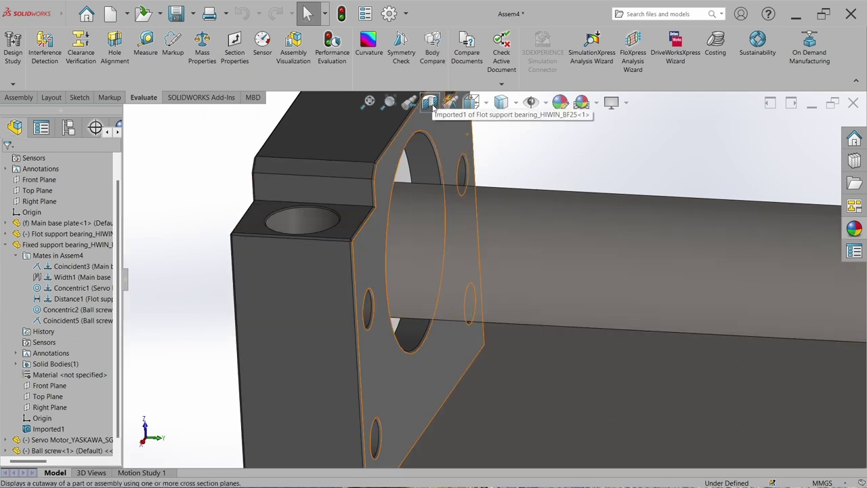
pyautogui.moveTo(478, 326); pyautogui.dragTo(485, 314)
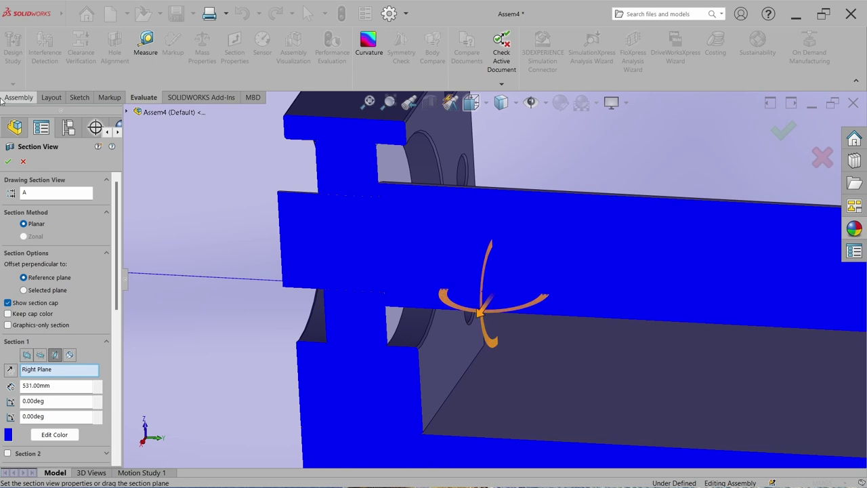
pyautogui.click(9, 163)
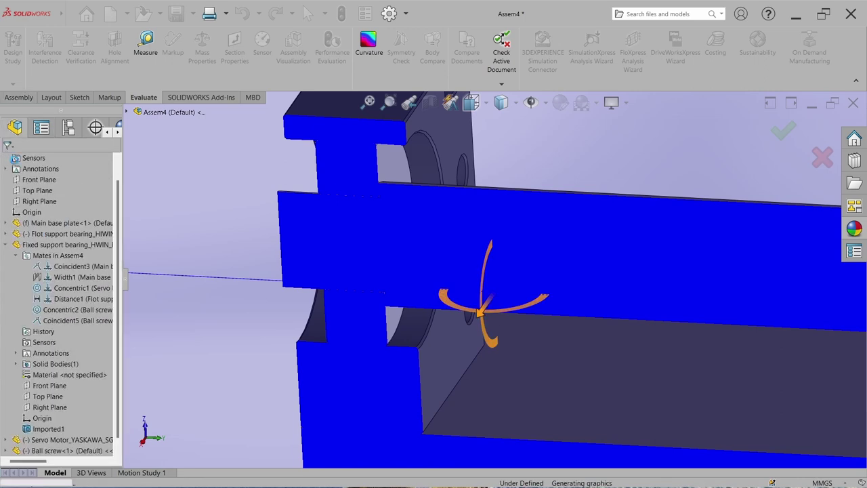
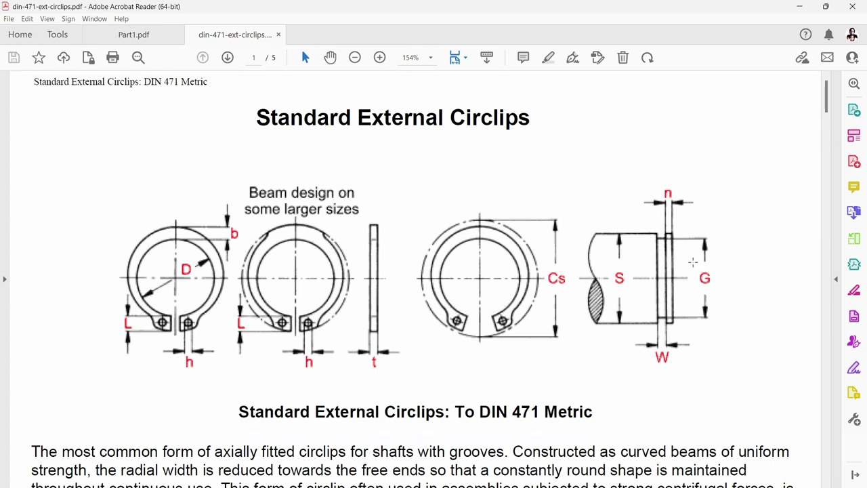
# - Examine the groove diameter G, groove width W and edge distance n in the DIN 471 external circlip drawing
pyautogui.moveTo(693, 260); pyautogui.dragTo(713, 295)
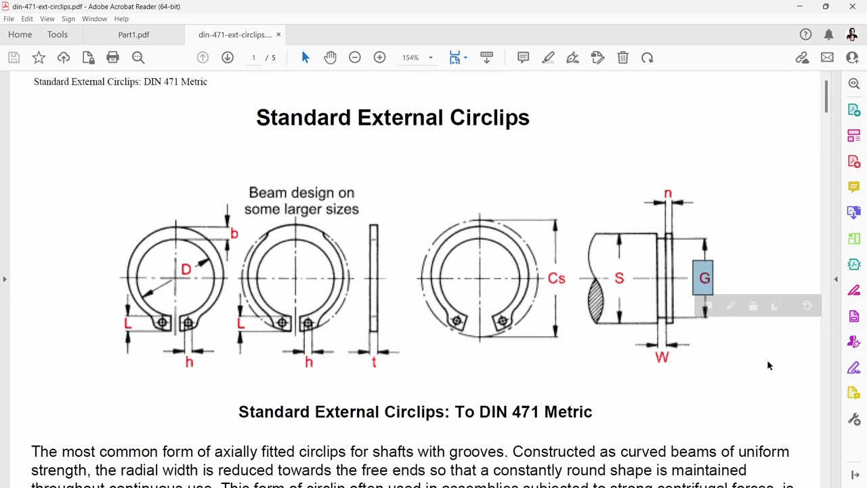
pyautogui.moveTo(641, 336); pyautogui.dragTo(684, 368)
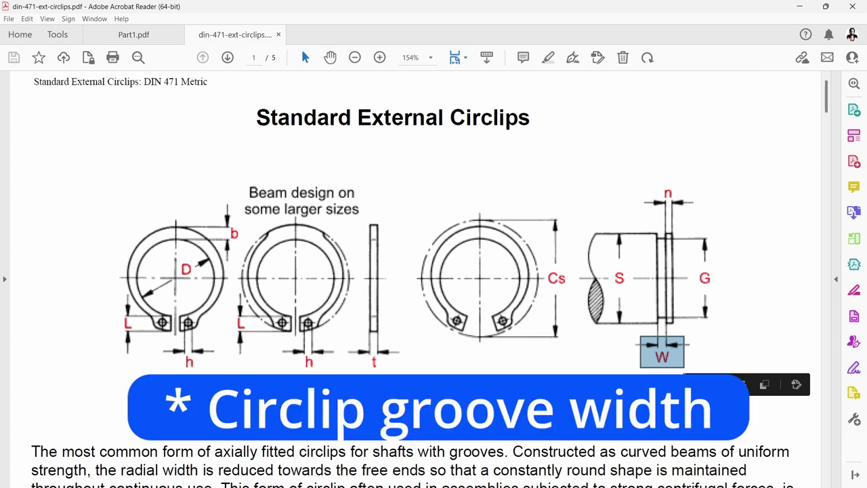
pyautogui.click(654, 180)
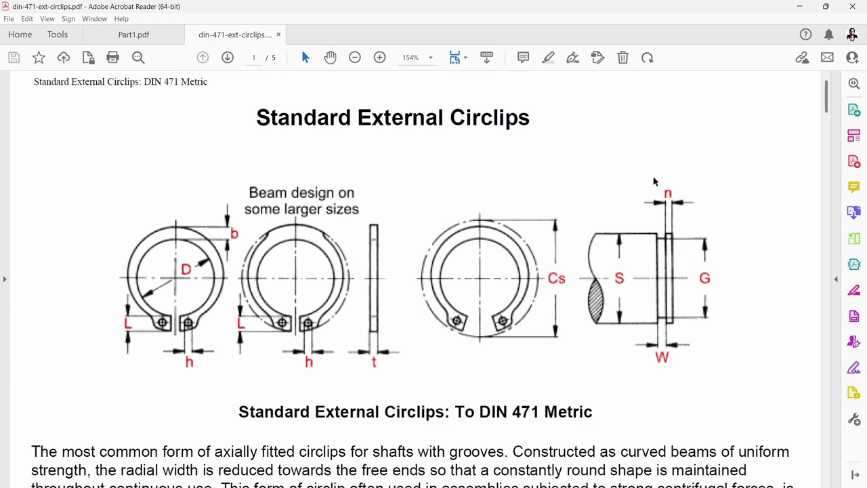
pyautogui.moveTo(683, 203); pyautogui.dragTo(657, 173)
# - Highlight the 23.9 groove diameter, its +0.00/-0.21 tolerance and the 1.3 groove width for the 25 mm shaft in the circlip table
pyautogui.scroll(-15, 786, 207)
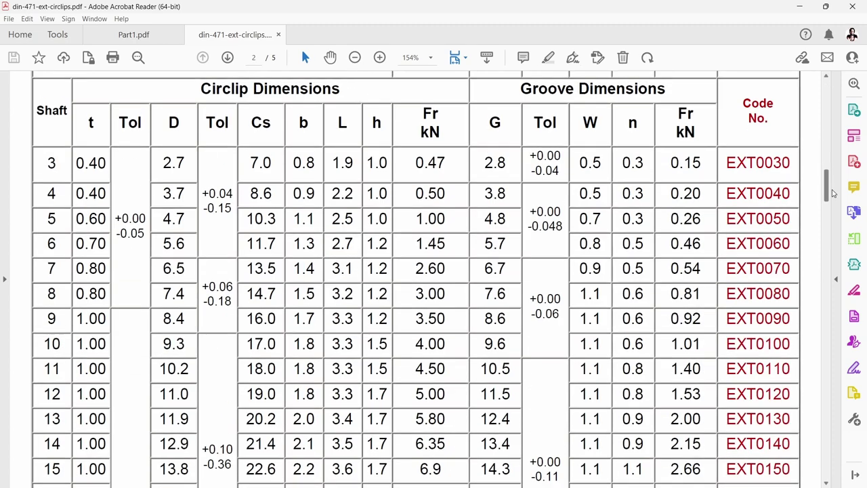
pyautogui.scroll(-3, 833, 207)
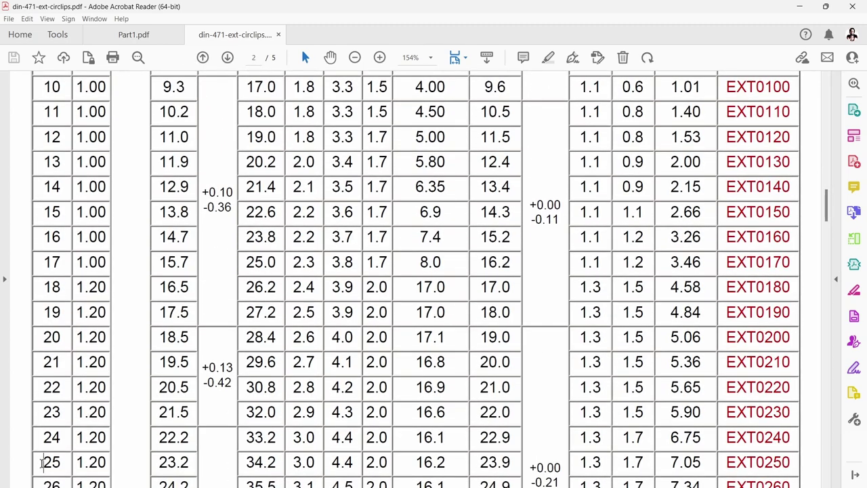
pyautogui.moveTo(42, 462); pyautogui.dragTo(587, 467)
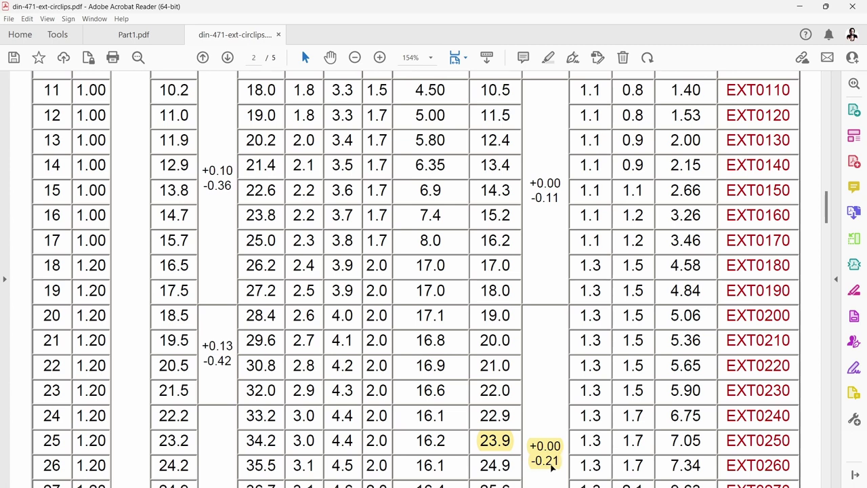
pyautogui.moveTo(581, 442); pyautogui.dragTo(603, 444)
pyautogui.click(614, 418)
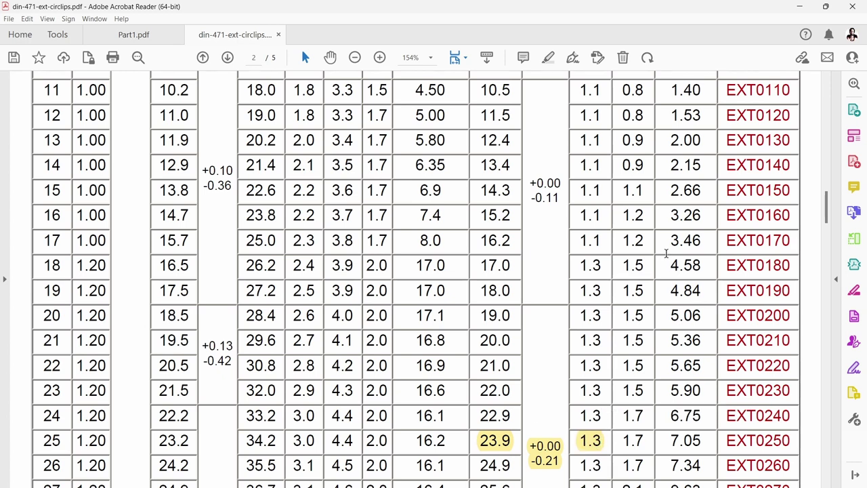
# - Switch to SOLIDWORKS, open the ball screw part from the assembly and show its BF25 journal from the side
pyautogui.click(802, 6)
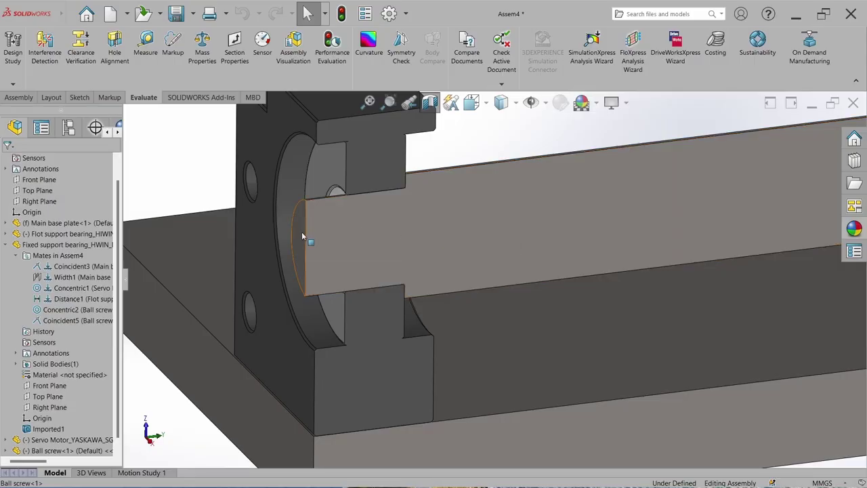
pyautogui.click(303, 237)
pyautogui.click(332, 178)
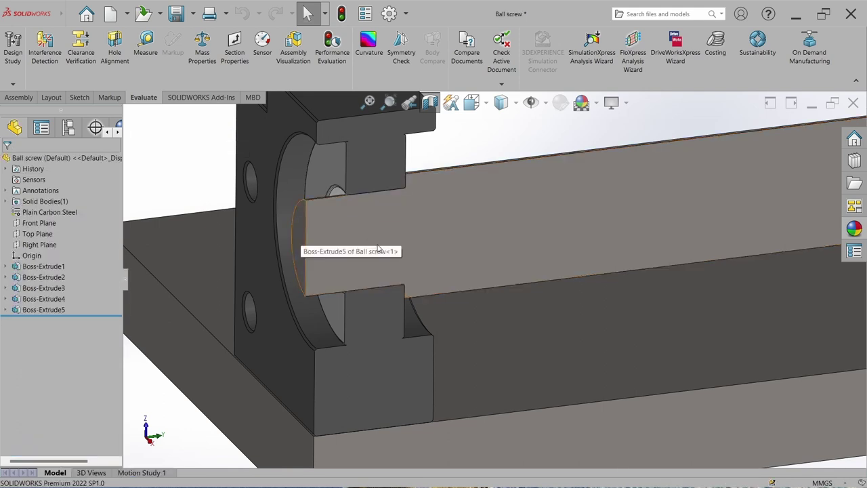
pyautogui.scroll(-5, 257, 284)
pyautogui.press('space')
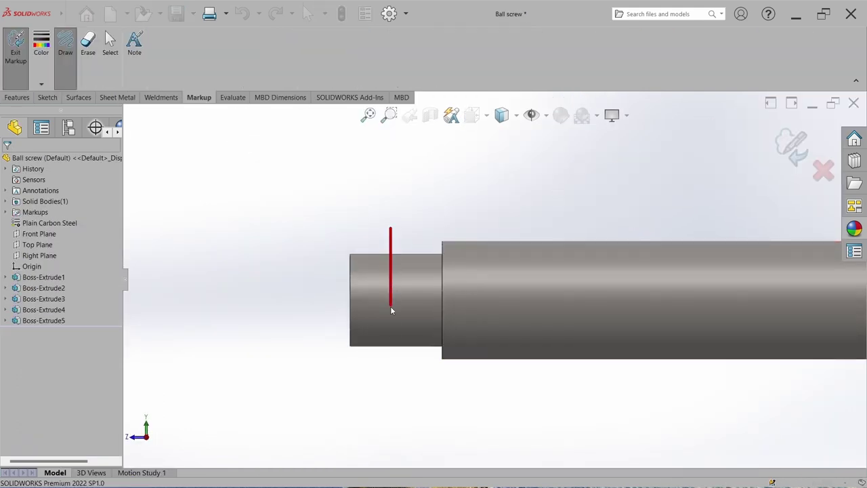
# - Mark up the BF25 journal with a circlip outline and a 15 mm distance from the shoulder
pyautogui.moveTo(391, 309); pyautogui.dragTo(392, 392)
pyautogui.moveTo(399, 241); pyautogui.dragTo(438, 242)
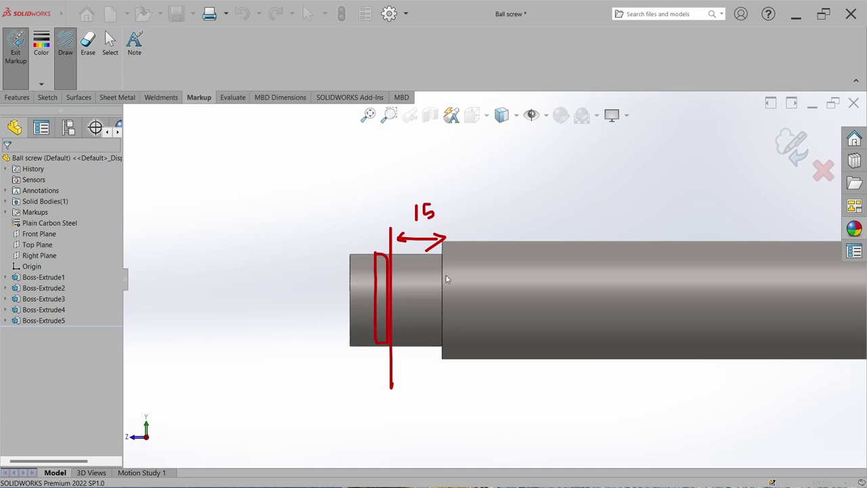
pyautogui.press('Escape')
# - Create a reference plane offset 15 mm from the screw's shoulder face towards the free end of the BF25 journal
pyautogui.click(453, 71)
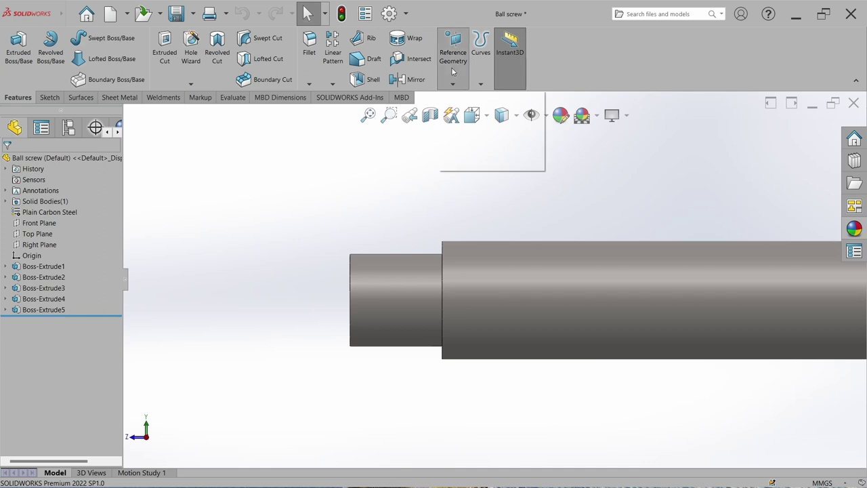
pyautogui.click(464, 96)
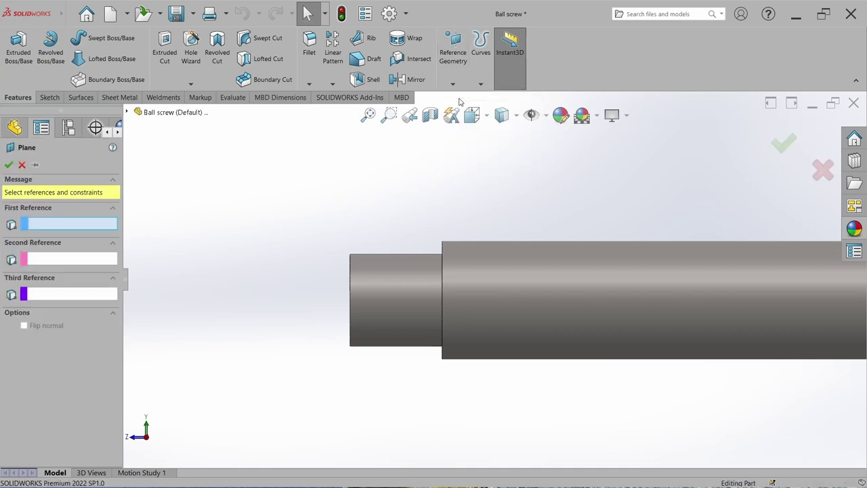
pyautogui.moveTo(462, 199); pyautogui.dragTo(423, 243, button='middle')
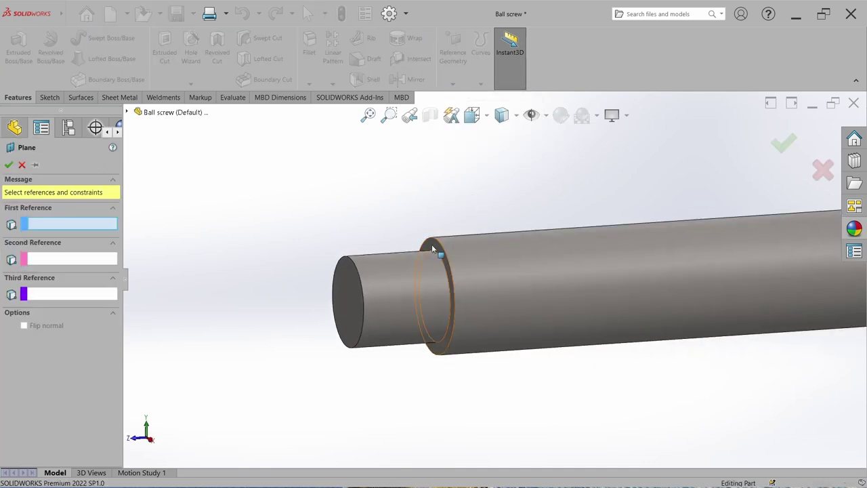
pyautogui.click(432, 244)
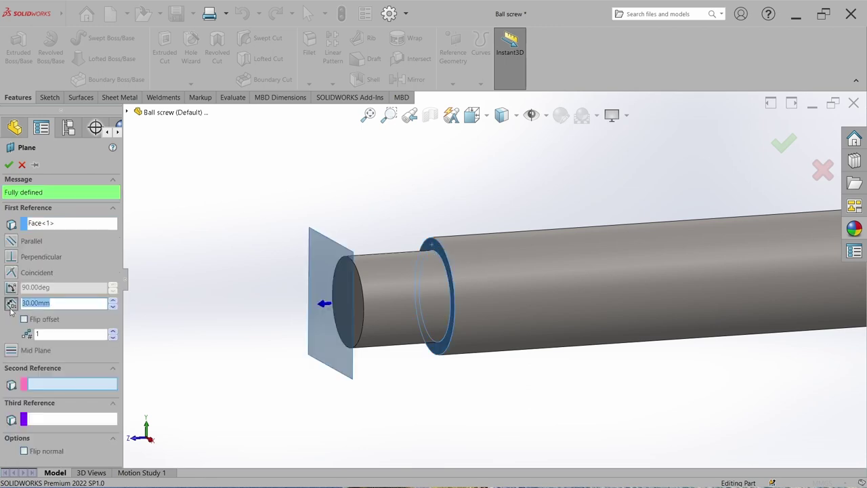
pyautogui.write('15')
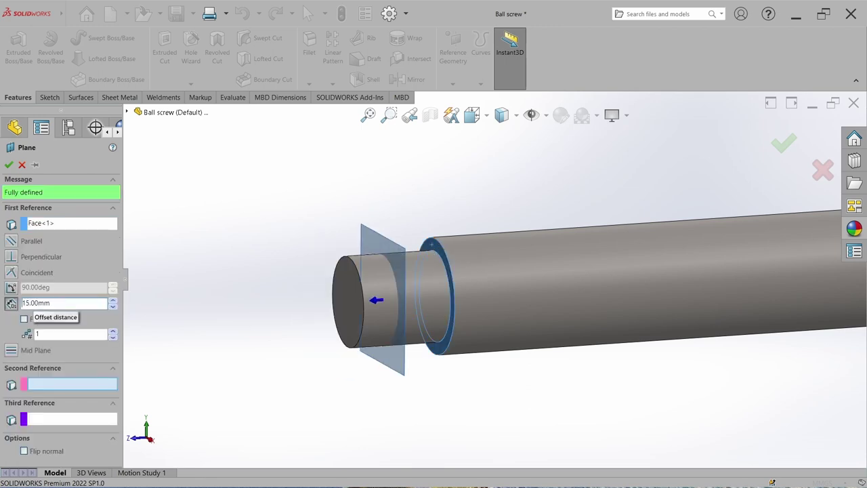
pyautogui.press('Return')
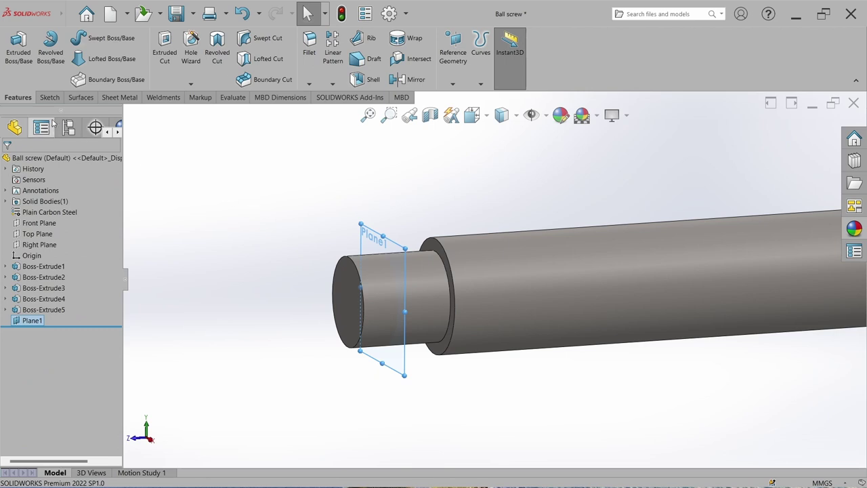
# - Sketch a circle about 22.4 mm in diameter, centred on the origin, on the new offset plane
pyautogui.click(50, 99)
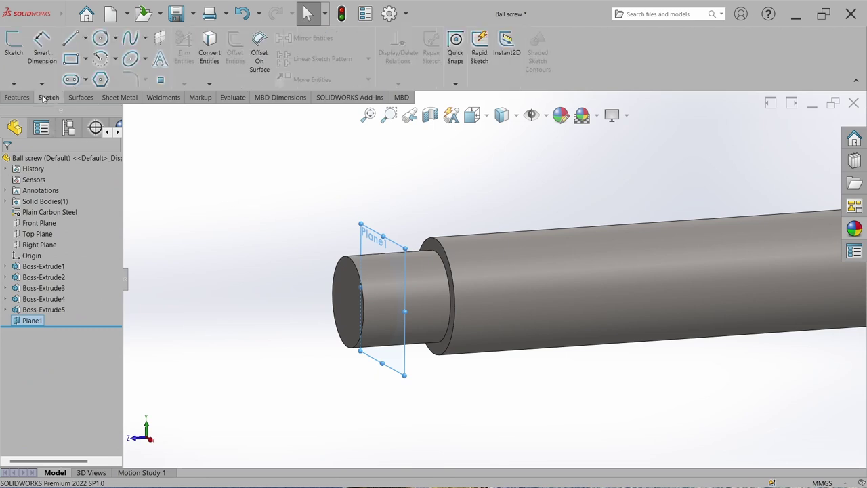
pyautogui.click(15, 54)
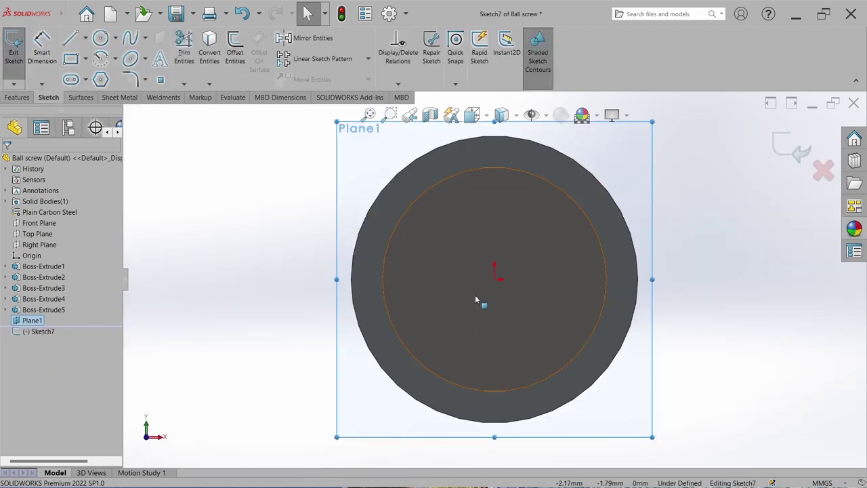
pyautogui.click(100, 39)
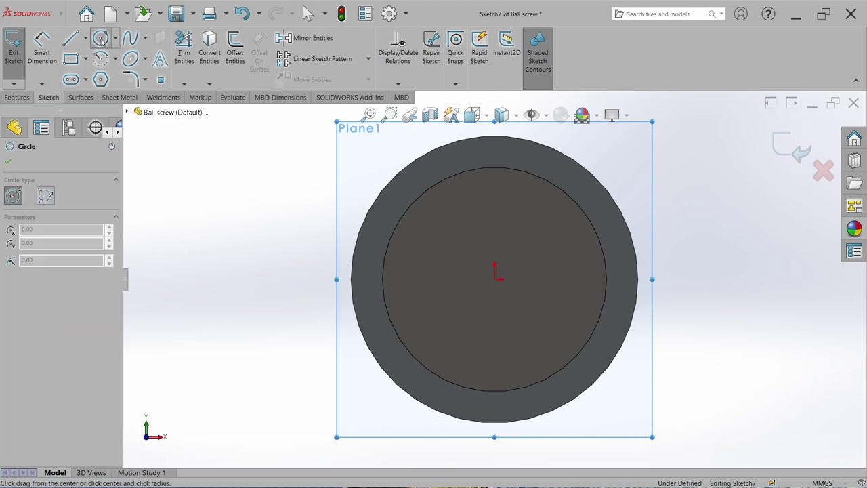
pyautogui.moveTo(497, 288); pyautogui.dragTo(511, 382)
pyautogui.press('Escape')
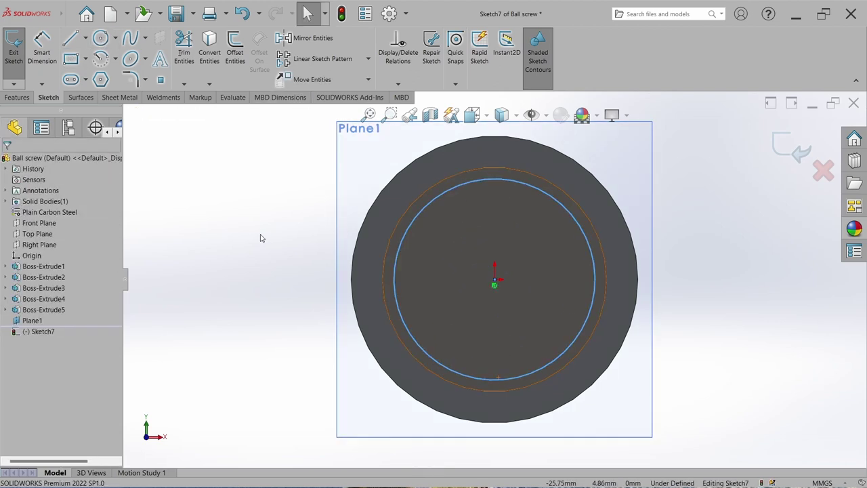
# - Dimension the circle's diameter as 23.9 mm and finish the sketch
pyautogui.click(42, 49)
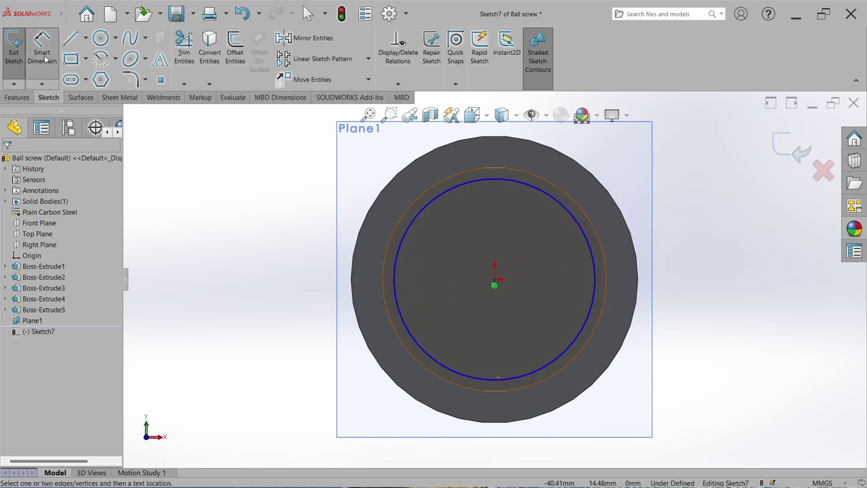
pyautogui.click(410, 332)
pyautogui.click(266, 284)
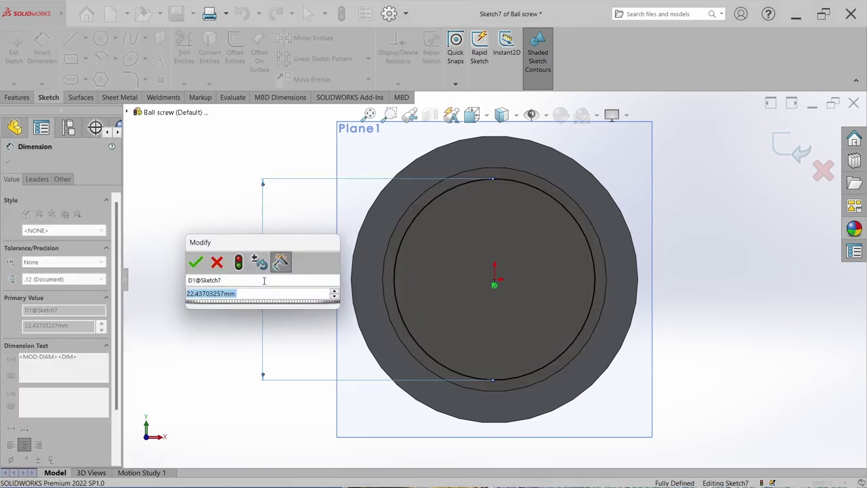
pyautogui.write('23.9')
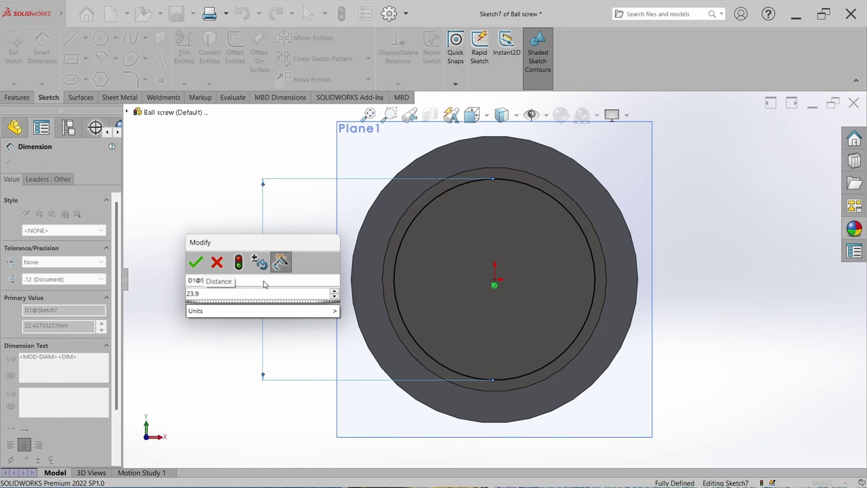
pyautogui.press('Return')
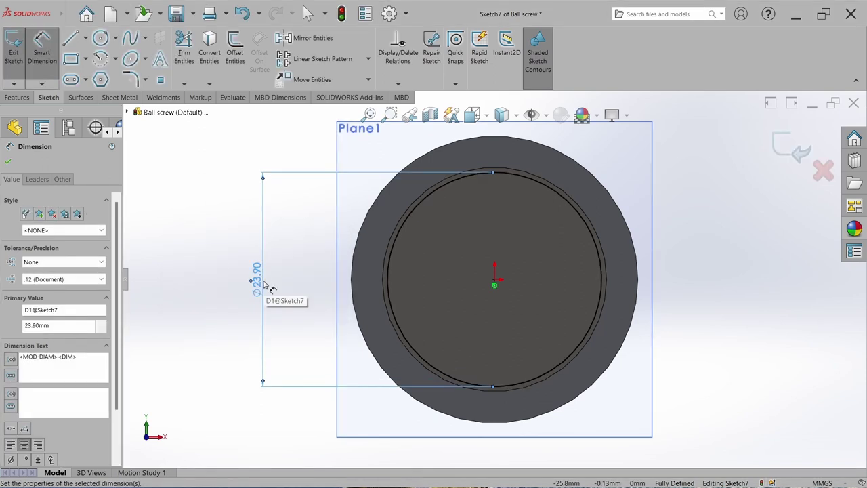
pyautogui.click(14, 51)
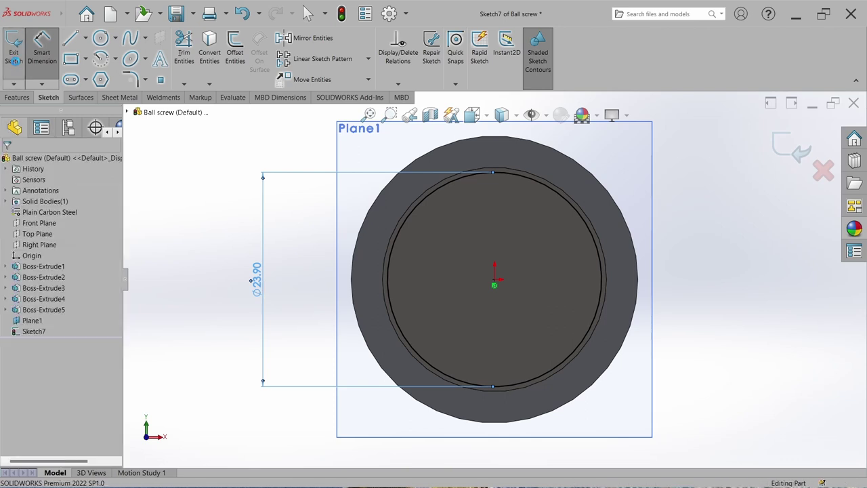
# - Cut the circlip groove with a 1.3 mm blind Extruded Cut towards the journal's end, removing material outside the circle, and hide Plane1
pyautogui.click(28, 100)
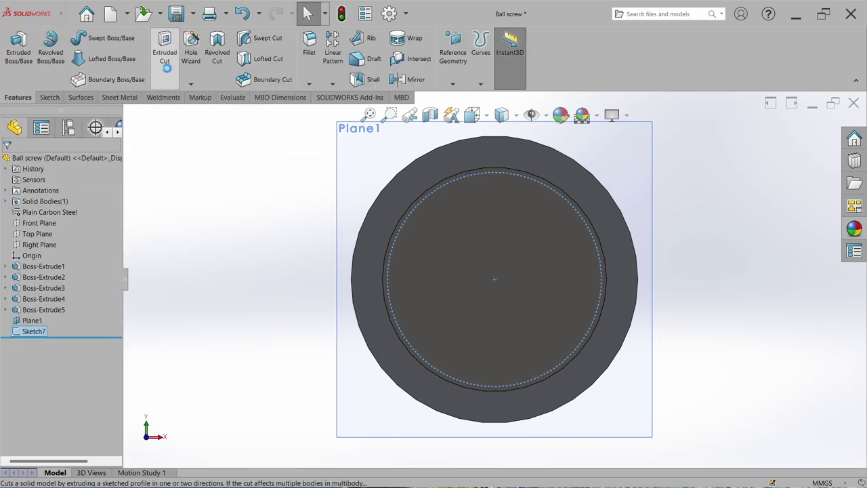
pyautogui.click(165, 48)
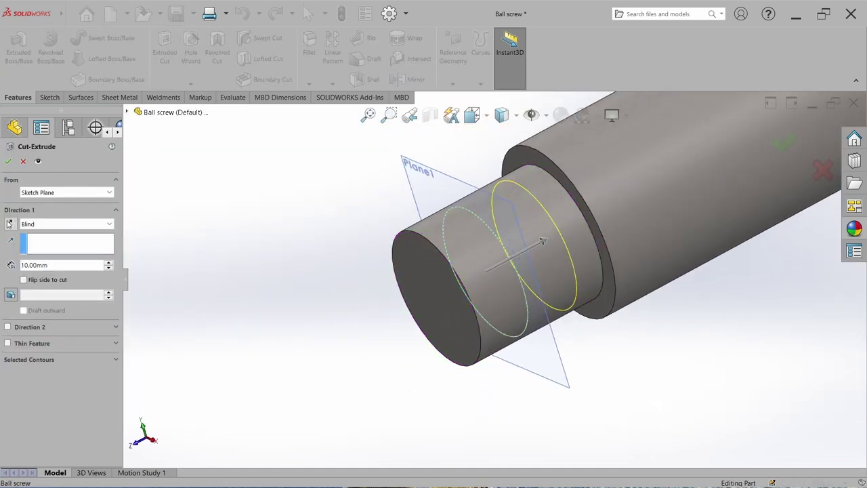
pyautogui.click(10, 223)
pyautogui.click(65, 268)
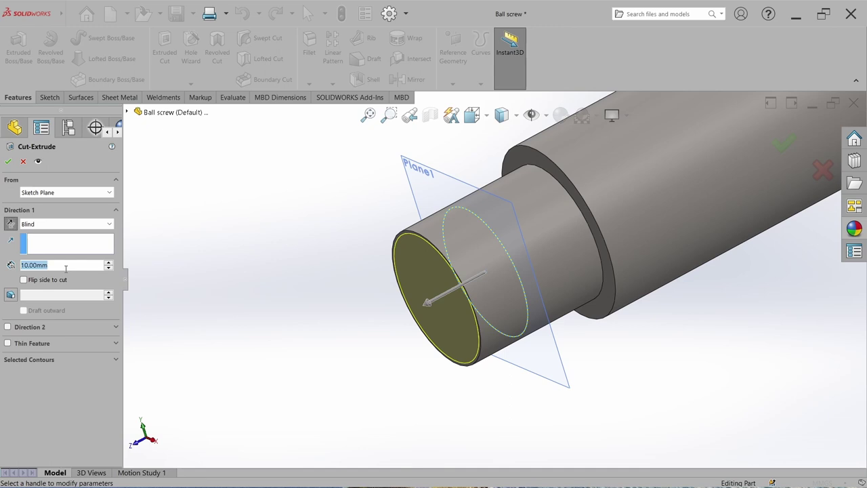
pyautogui.write('1.3')
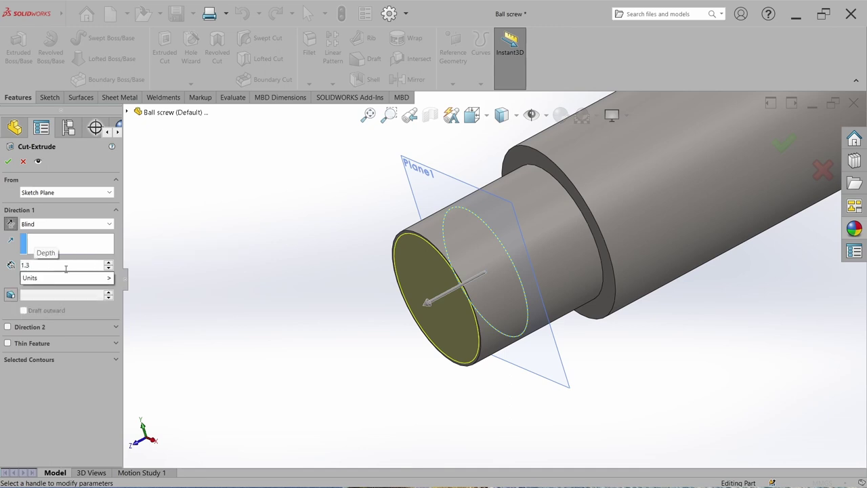
pyautogui.press('Return')
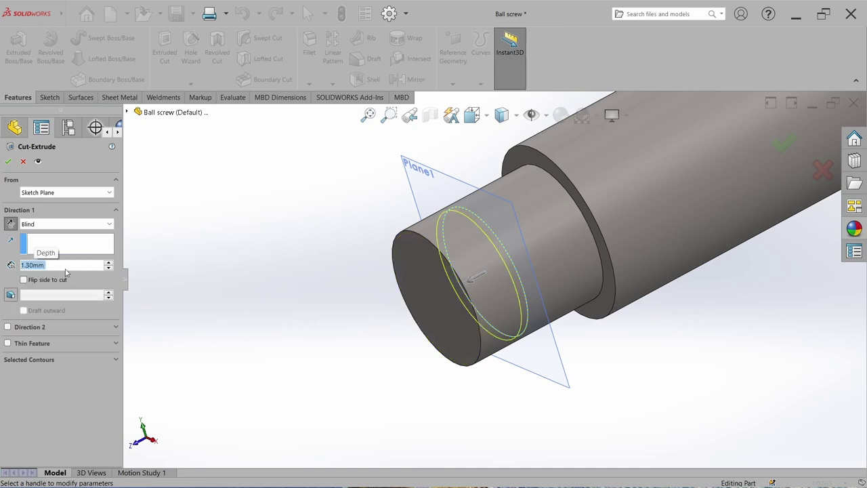
pyautogui.click(24, 280)
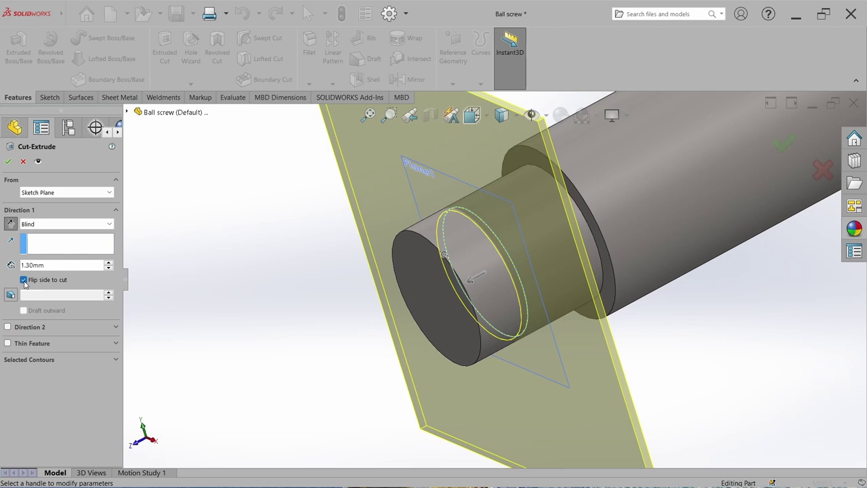
pyautogui.click(8, 162)
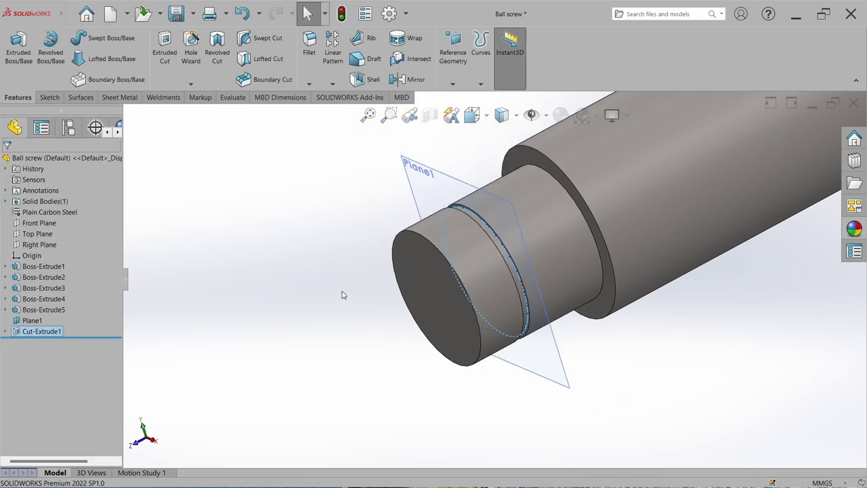
pyautogui.click(32, 322)
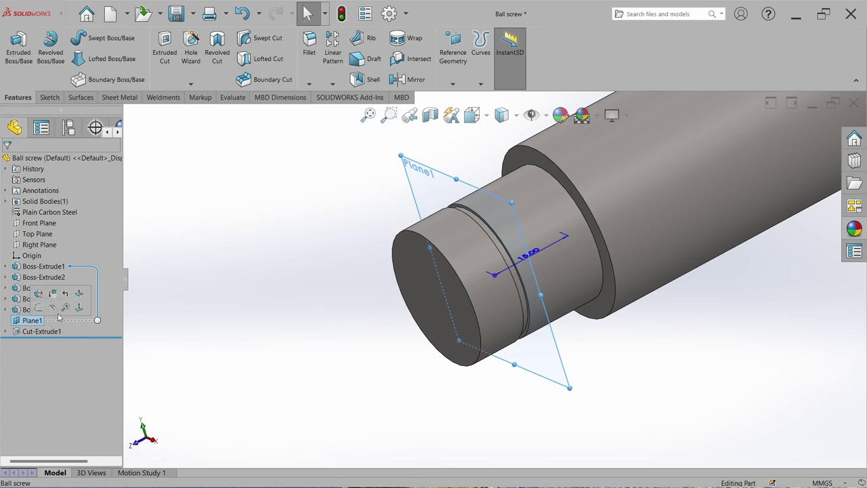
pyautogui.click(53, 307)
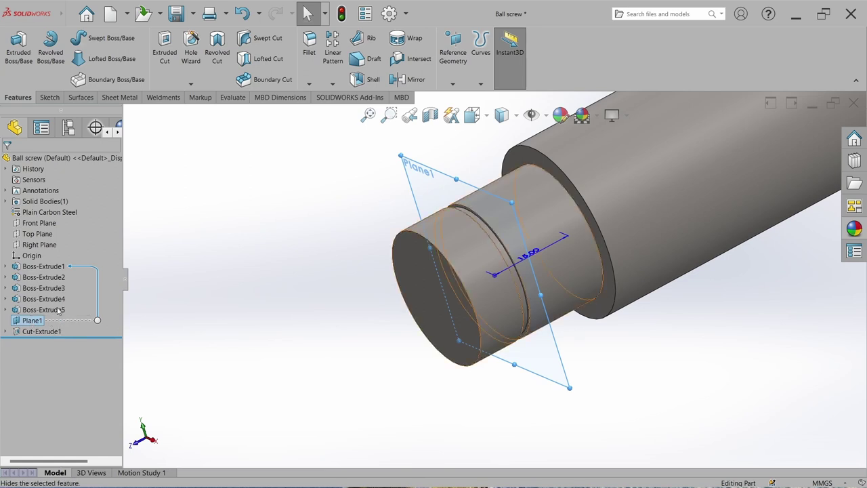
# - Close the ball screw part and return to the assembly, facing the sectioned BF25 support
pyautogui.click(853, 102)
pyautogui.click(407, 251)
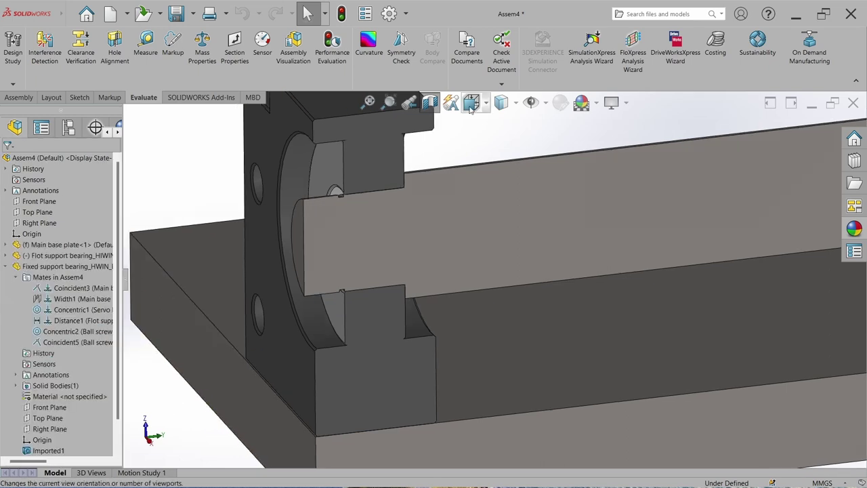
pyautogui.click(472, 103)
pyautogui.click(504, 153)
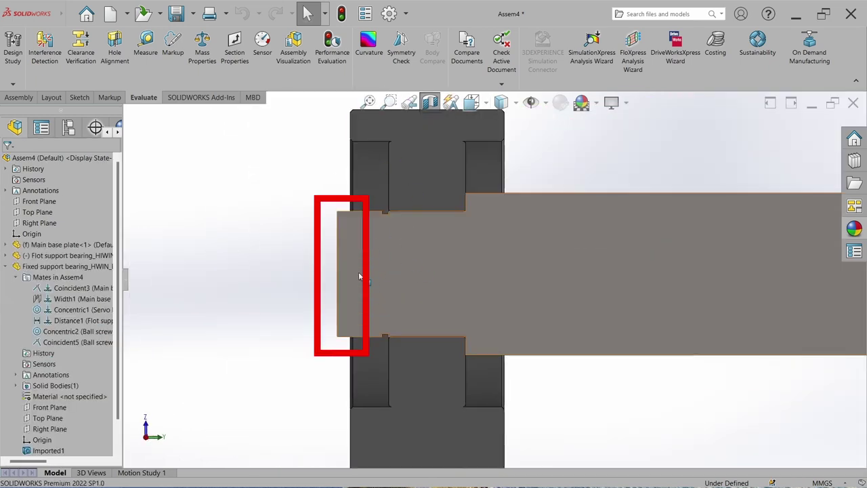
# - Measure the distance from the circlip groove's edge to the end face of the screw's BF25 journal
pyautogui.moveTo(408, 250); pyautogui.dragTo(441, 284, button='middle')
pyautogui.scroll(-5, 420, 247)
pyautogui.moveTo(453, 250); pyautogui.dragTo(494, 270, button='middle')
pyautogui.press('m')
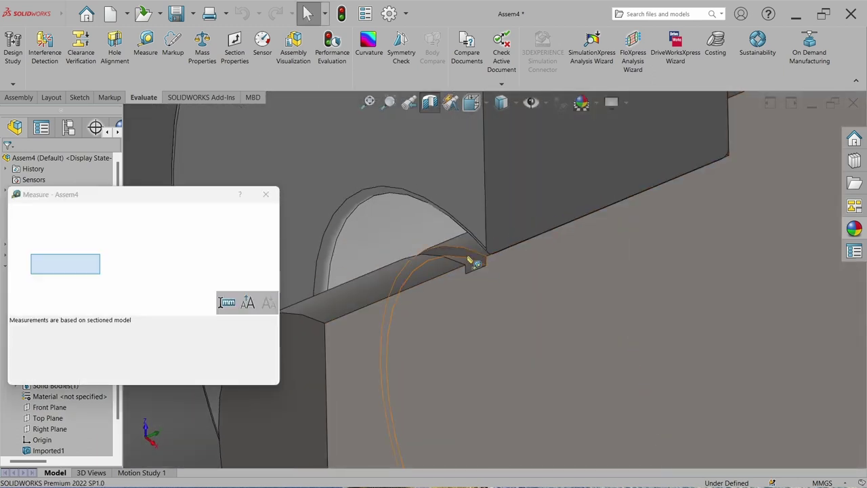
pyautogui.click(462, 266)
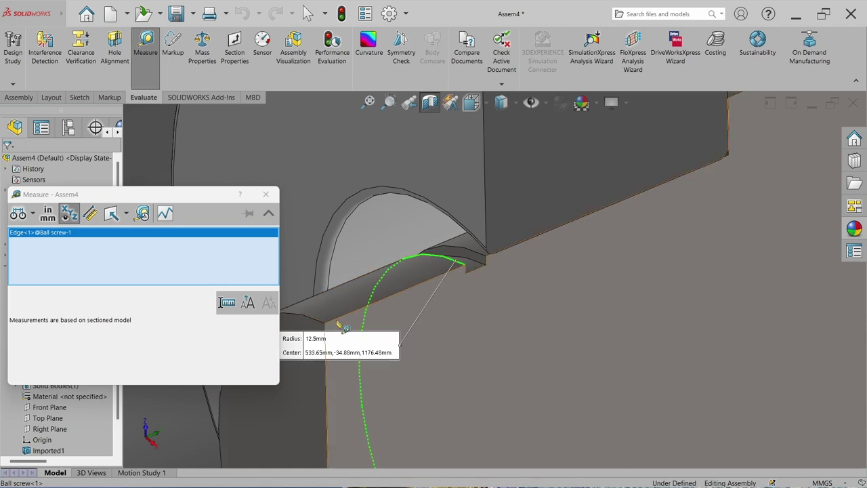
pyautogui.click(311, 327)
pyautogui.scroll(5, 447, 279)
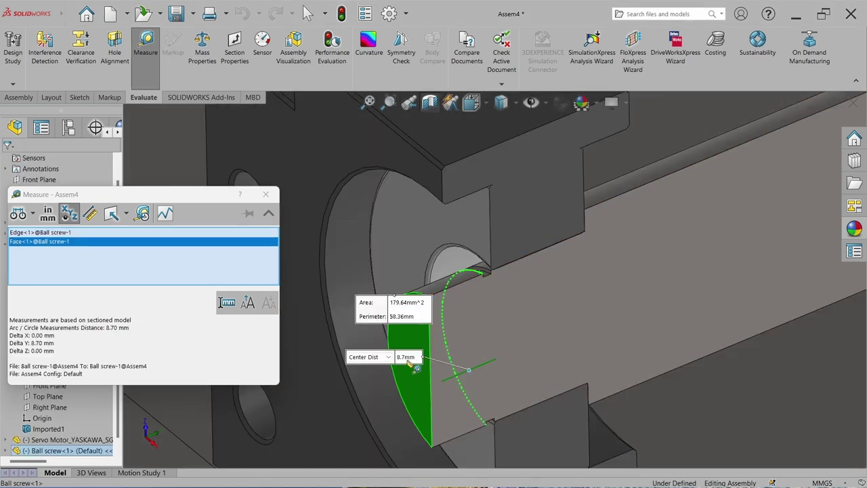
pyautogui.click(266, 194)
# - Set the BF25 journal's extrusion length to 22 mm and rebuild the assembly
pyautogui.doubleClick(451, 284)
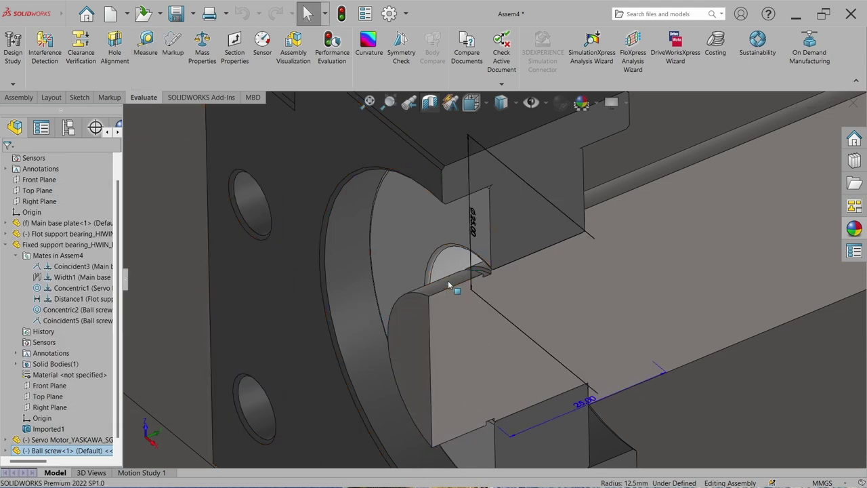
pyautogui.doubleClick(582, 414)
pyautogui.click(581, 414)
pyautogui.write('-3')
pyautogui.press('Return')
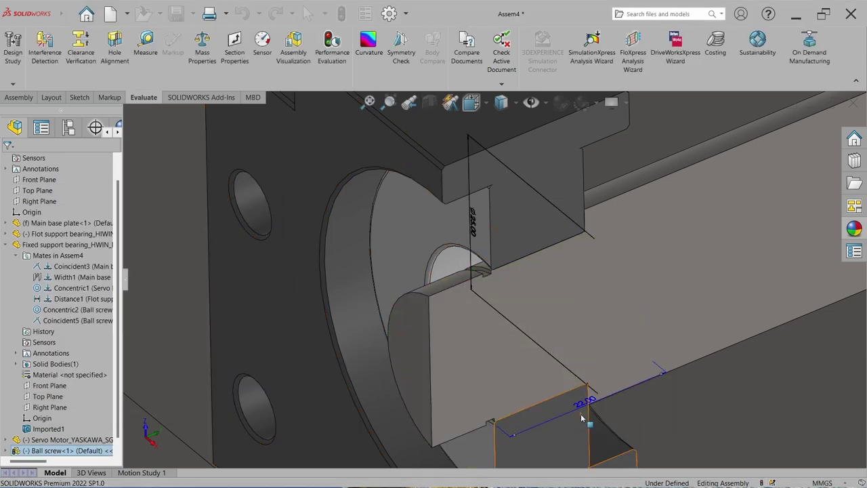
pyautogui.click(342, 13)
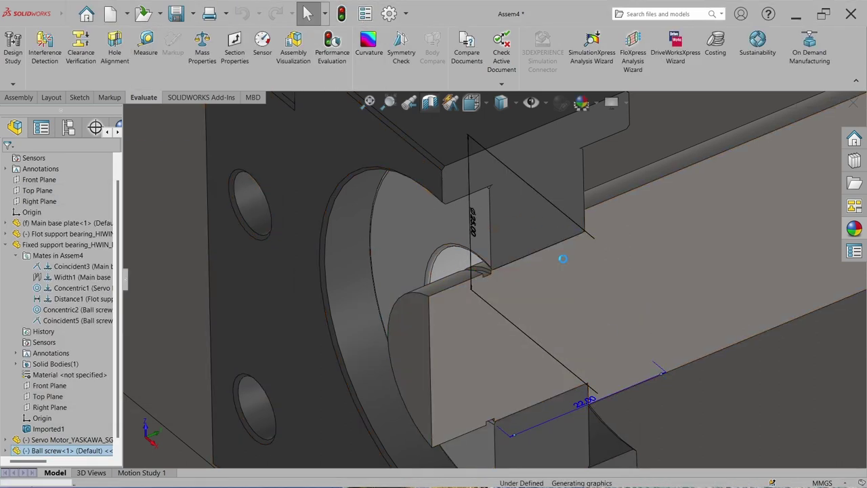
pyautogui.scroll(1, 563, 260)
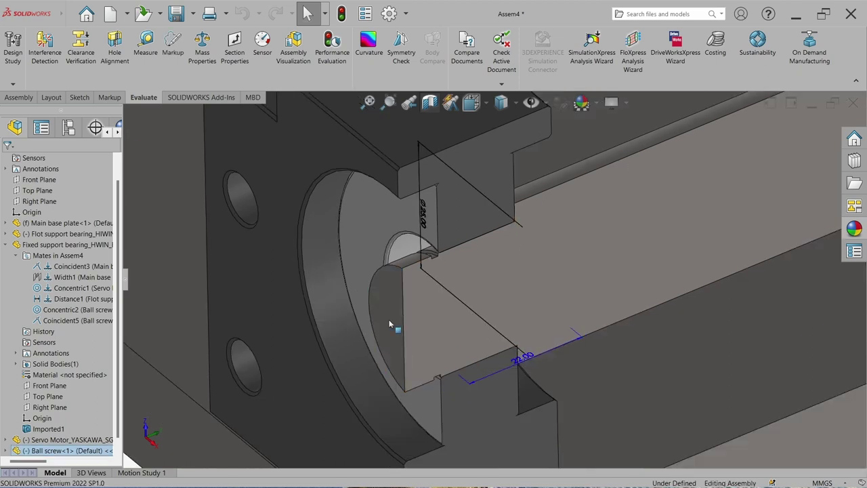
# - Set the BF25 journal's extrusion length to 20 mm
pyautogui.doubleClick(519, 359)
pyautogui.write('20')
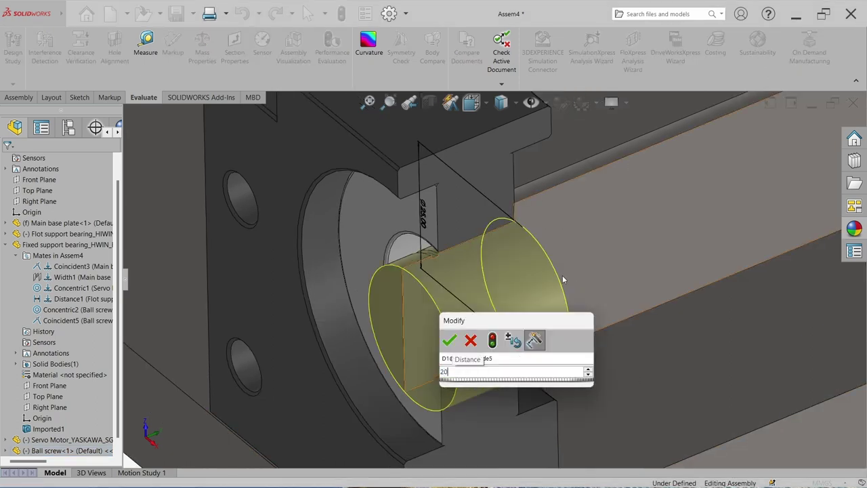
pyautogui.press('Return')
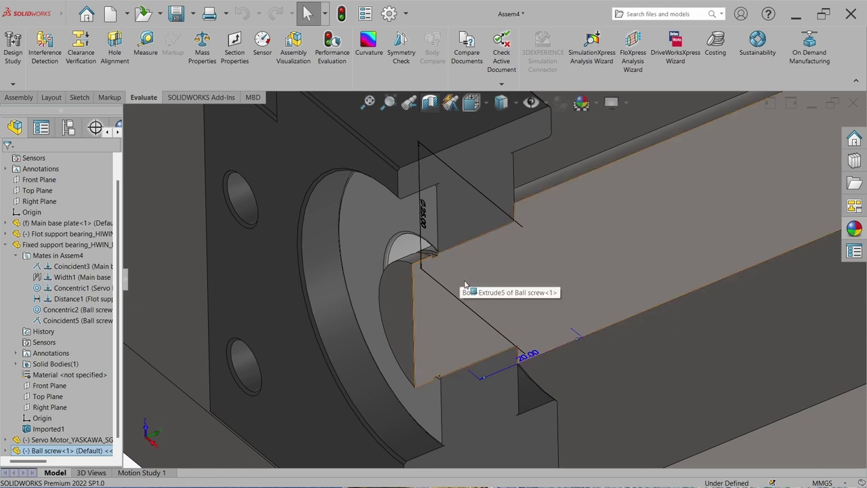
# - Set the BF25 journal's extrusion length to 18 mm, rebuild the assembly and face the section again
pyautogui.doubleClick(527, 354)
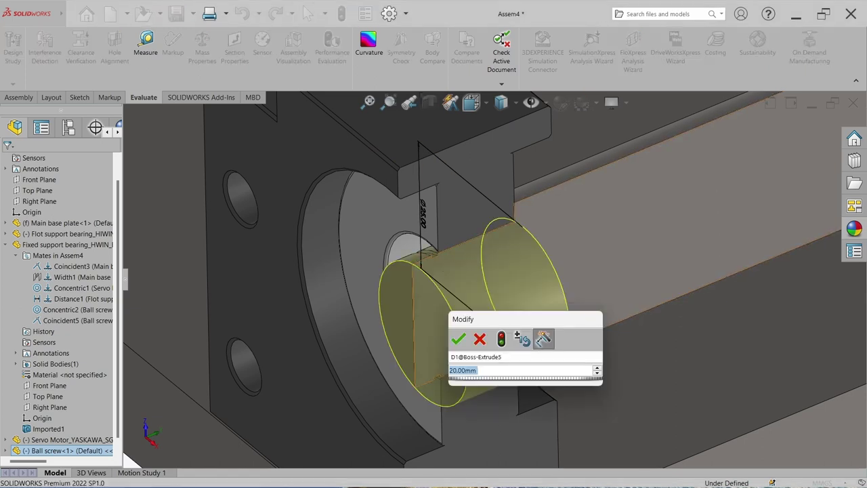
pyautogui.write('18')
pyautogui.press('Return')
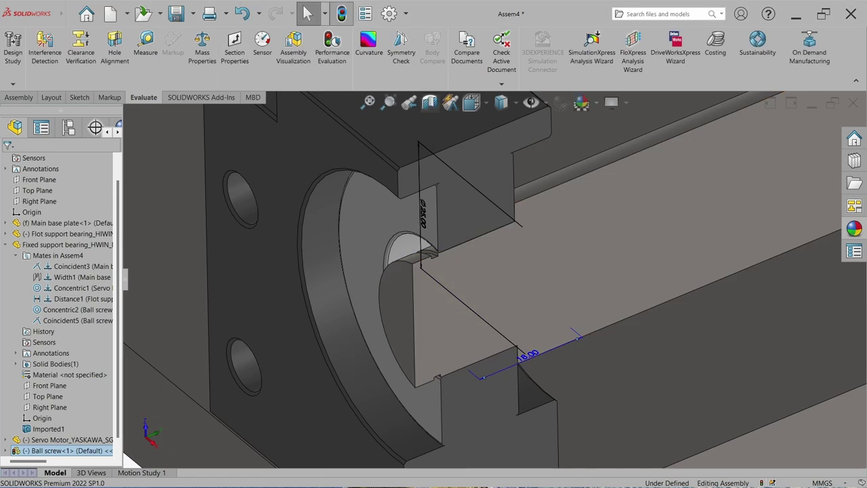
pyautogui.click(482, 104)
pyautogui.click(560, 190)
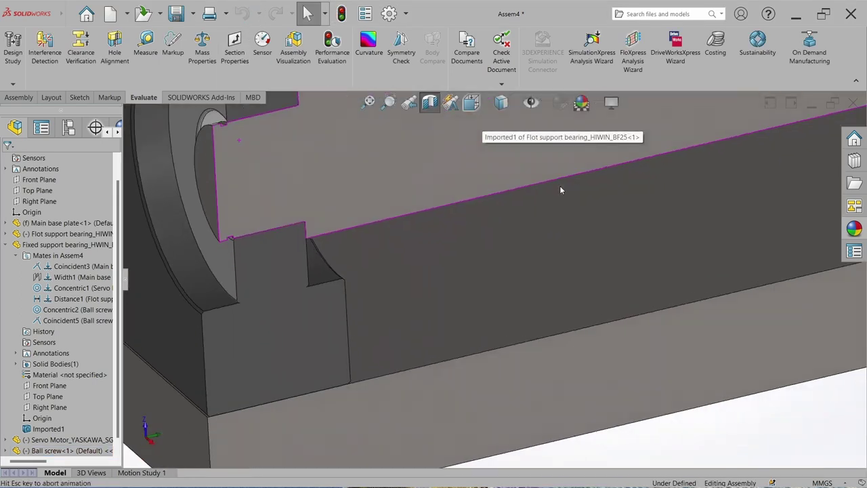
# - Mark up the section where the bearing meets the screw's shoulder with a corner mark, a tick and an arrow
pyautogui.scroll(-3, 617, 283)
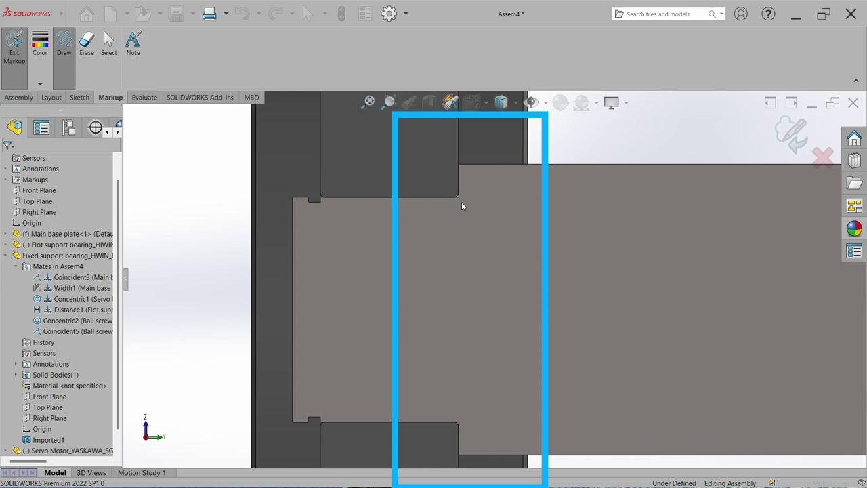
pyautogui.scroll(-3, 461, 198)
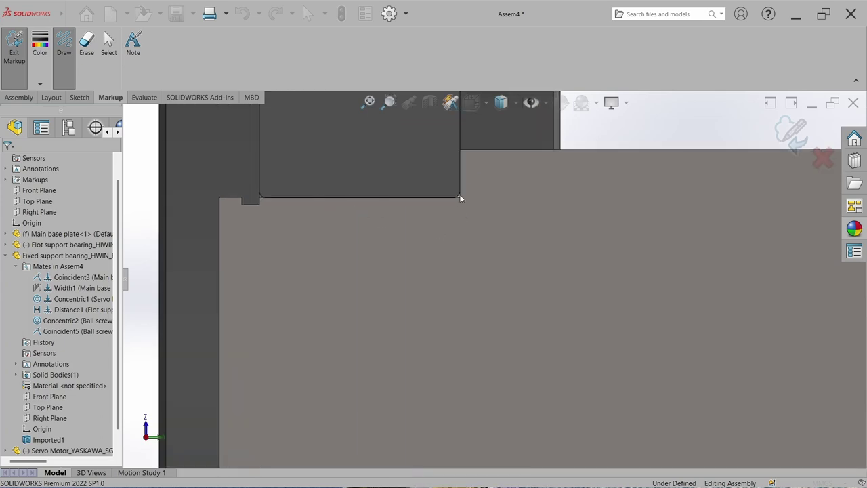
pyautogui.moveTo(458, 195)
pyautogui.mouseDown()
pyautogui.moveTo(452, 201)
pyautogui.moveTo(461, 198)
pyautogui.mouseUp()
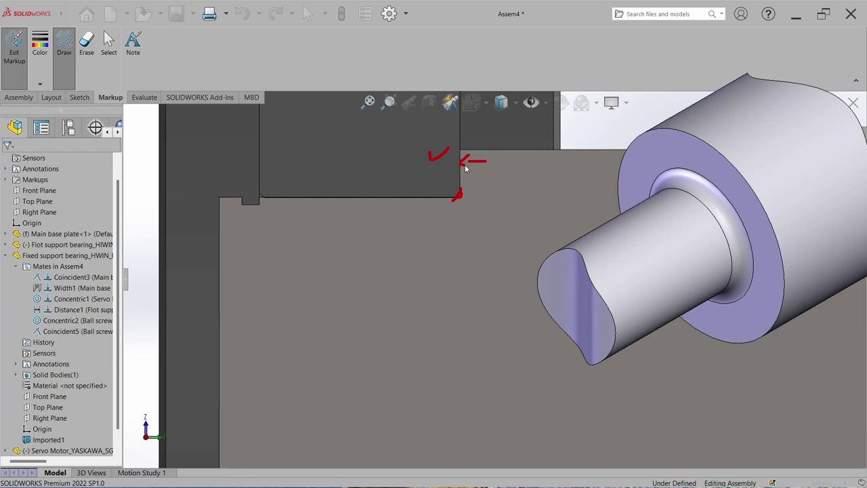
pyautogui.moveTo(465, 164); pyautogui.dragTo(473, 164)
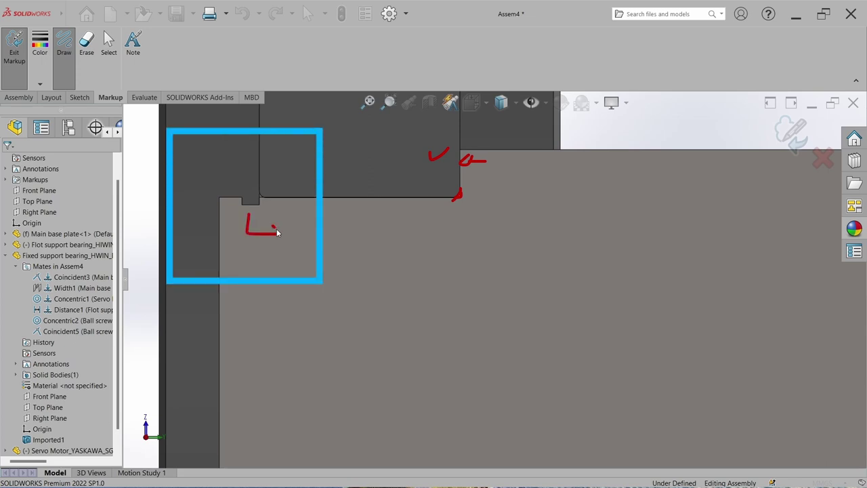
# - Mark up the circlip groove with an arrow towards the shoulder and a shifted groove outline, then discard the markup
pyautogui.moveTo(277, 233); pyautogui.dragTo(274, 242)
pyautogui.moveTo(268, 196)
pyautogui.mouseDown()
pyautogui.moveTo(267, 206)
pyautogui.moveTo(248, 207)
pyautogui.mouseUp()
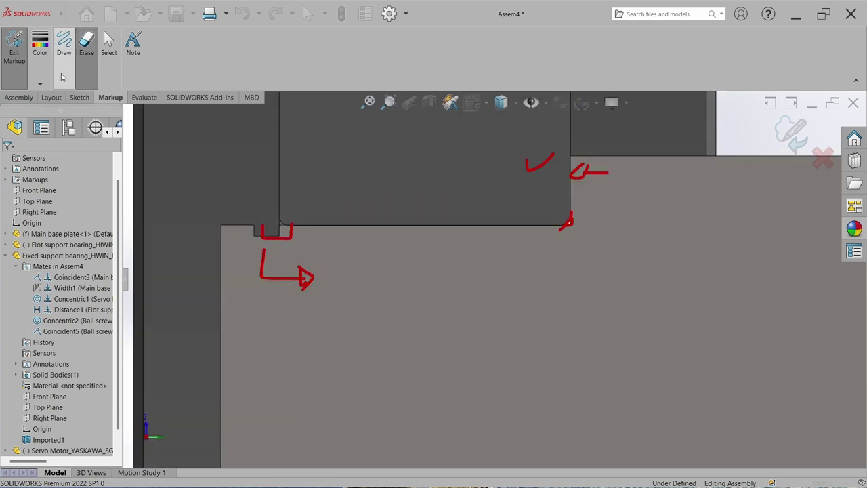
pyautogui.click(64, 71)
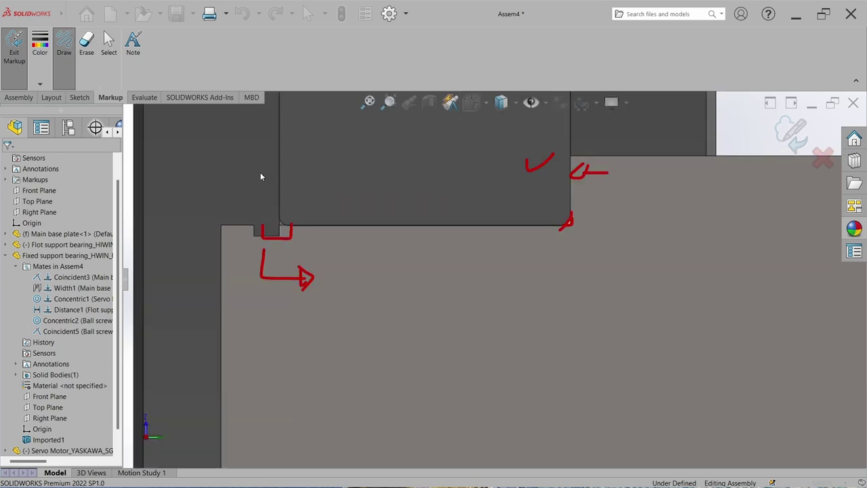
pyautogui.moveTo(247, 177); pyautogui.dragTo(272, 206)
pyautogui.scroll(3, 529, 281)
pyautogui.scroll(-4, 556, 263)
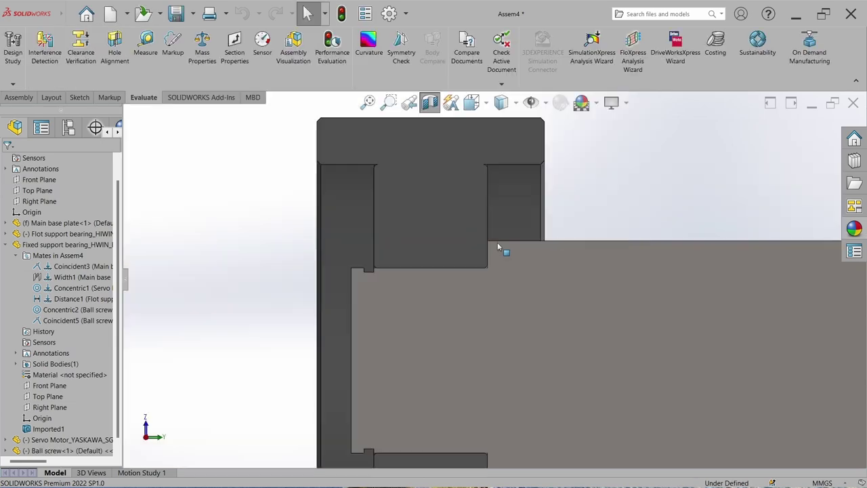
pyautogui.moveTo(498, 244); pyautogui.dragTo(521, 260, button='middle')
# - Open the ball screw part and sketch a circle about 23.1 mm in diameter, centred on the origin, on the shoulder face at the BF25 journal
pyautogui.click(590, 230)
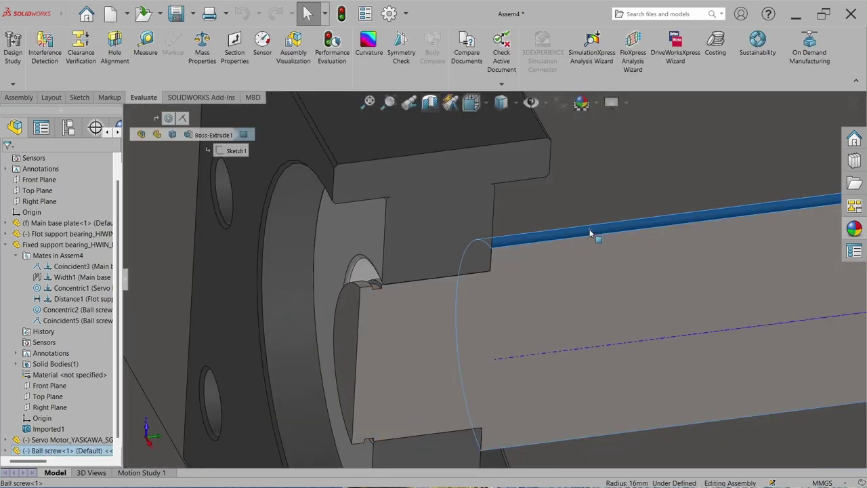
pyautogui.click(619, 182)
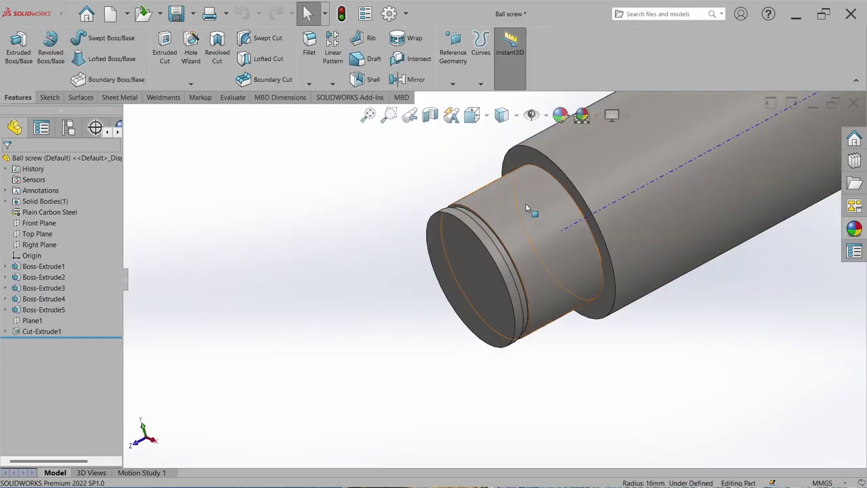
pyautogui.click(49, 99)
pyautogui.click(14, 53)
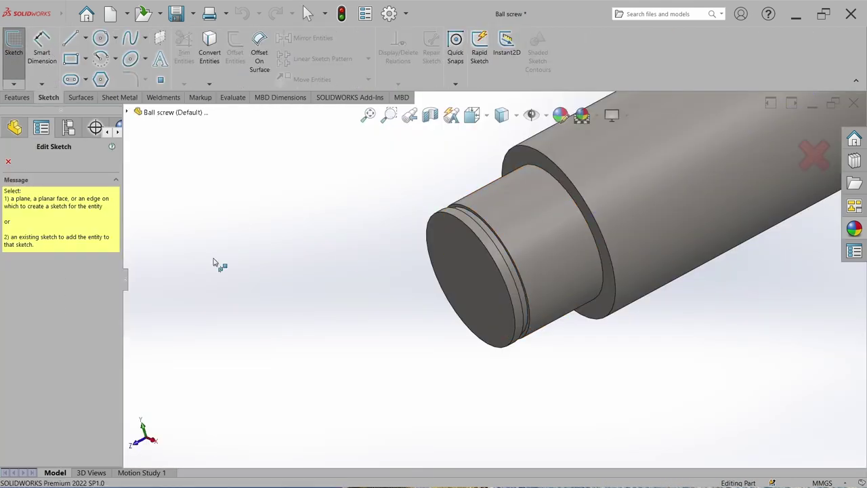
pyautogui.click(532, 159)
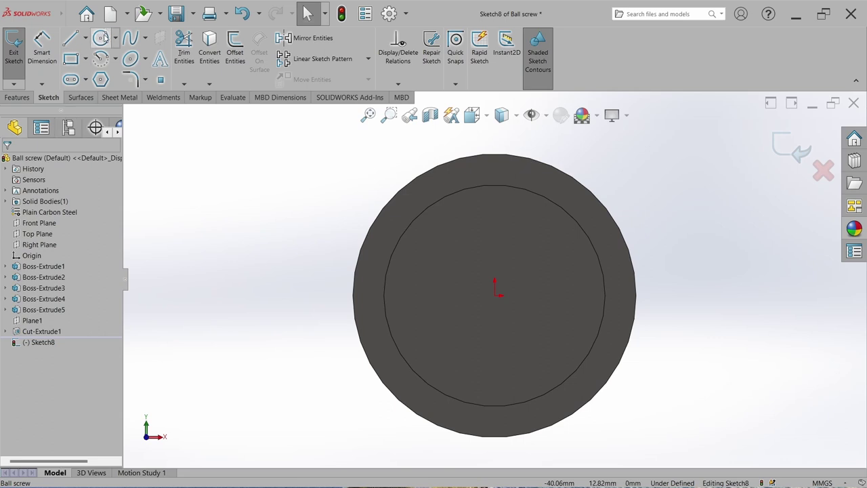
pyautogui.click(101, 38)
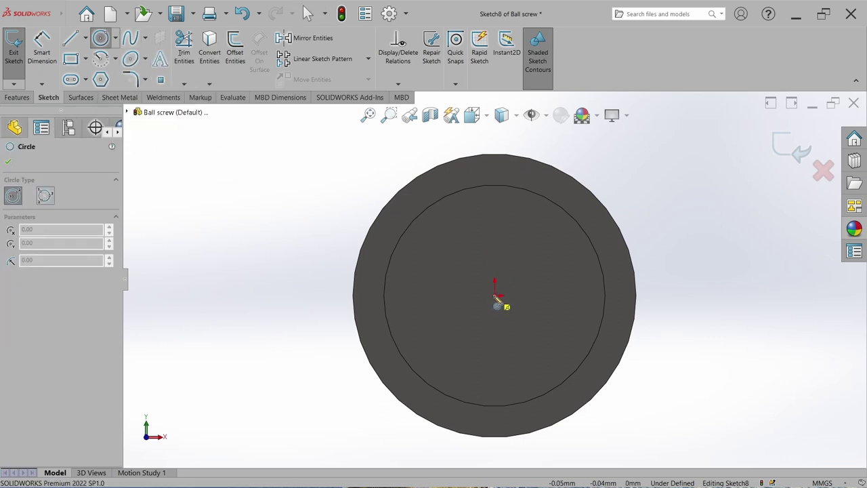
pyautogui.click(498, 303)
pyautogui.click(512, 400)
pyautogui.press('Escape')
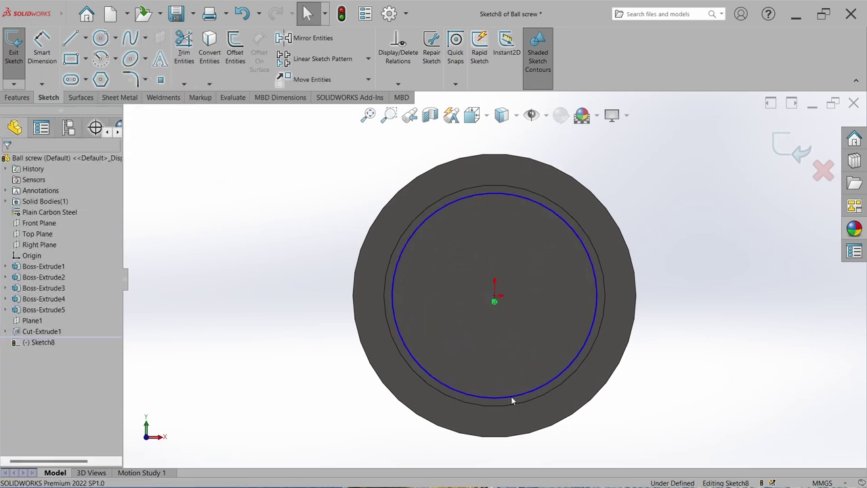
# - Dimension the circle's diameter as 23 mm and finish the sketch
pyautogui.click(43, 56)
pyautogui.click(410, 345)
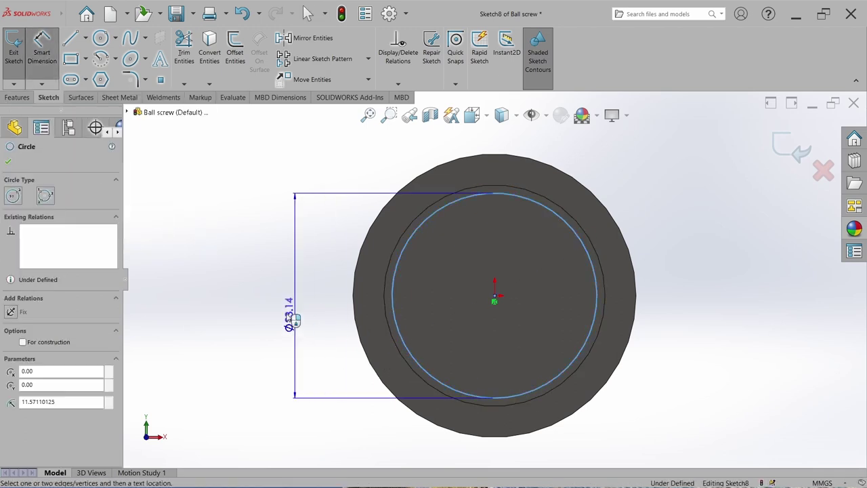
pyautogui.click(271, 311)
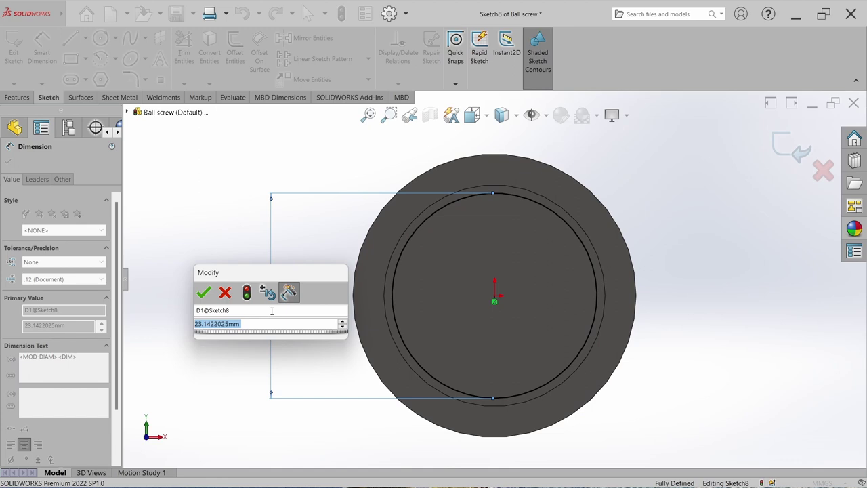
pyautogui.write('40')
pyautogui.press('Return')
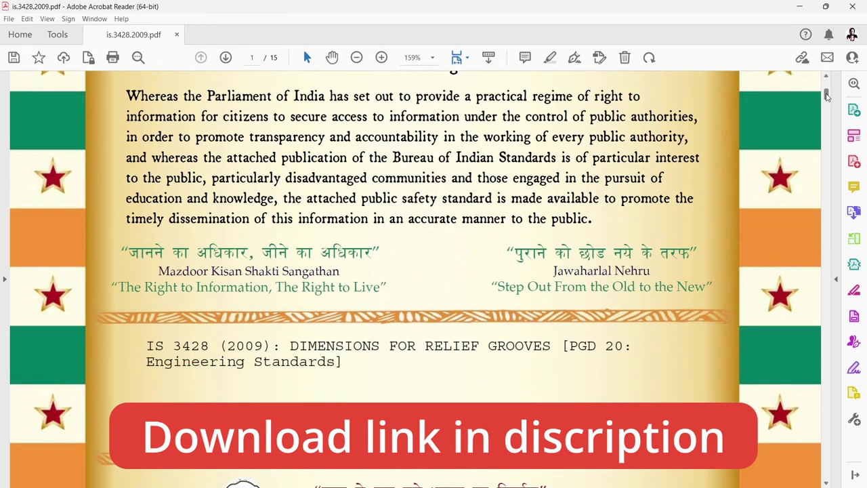
pyautogui.moveTo(827, 97)
pyautogui.mouseDown()
pyautogui.moveTo(822, 405)
pyautogui.moveTo(809, 416)
pyautogui.moveTo(800, 301)
pyautogui.moveTo(799, 316)
pyautogui.mouseUp()
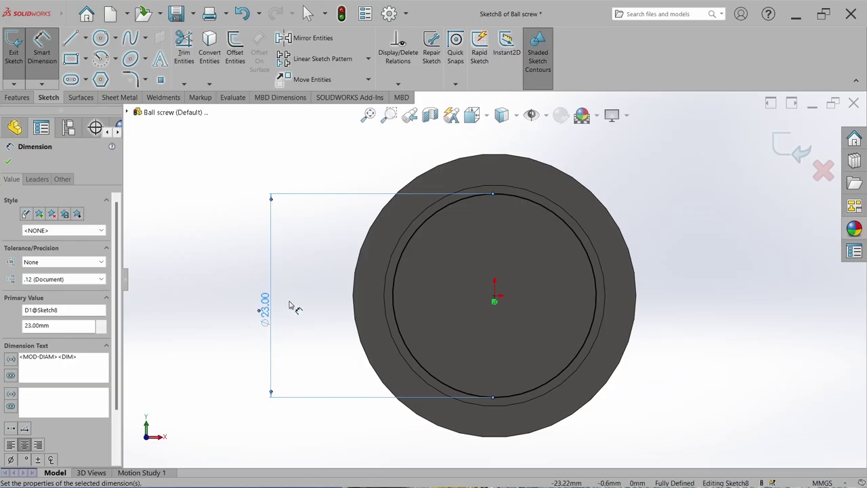
pyautogui.click(13, 54)
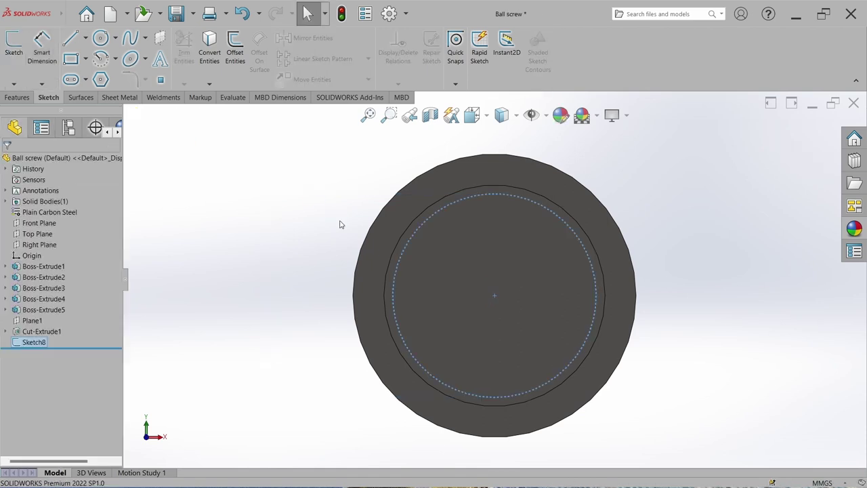
# - Extrude-cut the 23 mm circle at the BF25 journal shoulder 1.5 mm deep in the reversed direction, towards the journal end
pyautogui.click(27, 98)
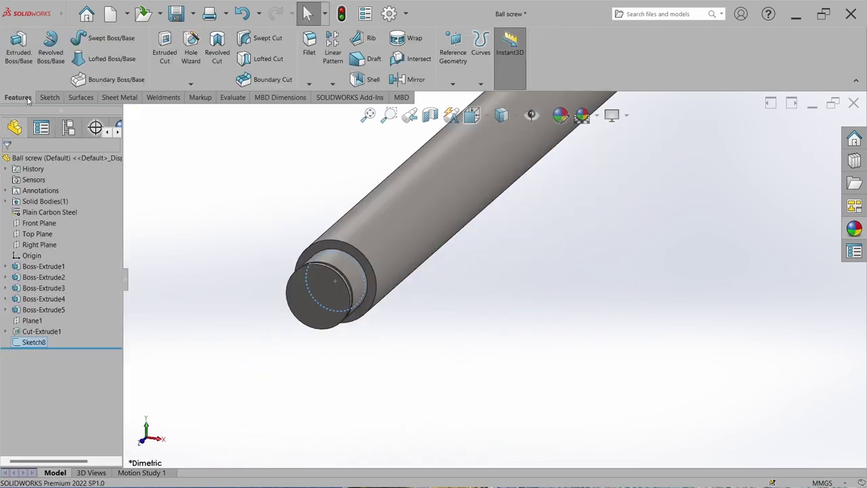
pyautogui.click(162, 54)
pyautogui.moveTo(352, 306); pyautogui.dragTo(319, 343, button='middle')
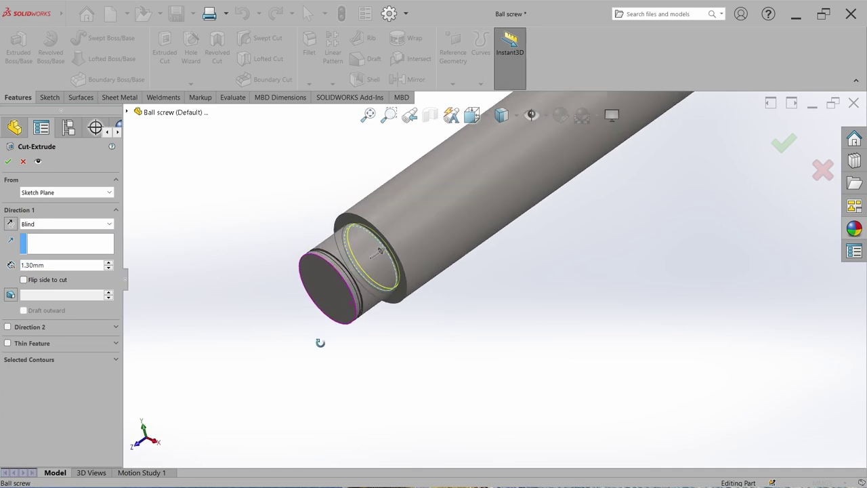
pyautogui.click(10, 227)
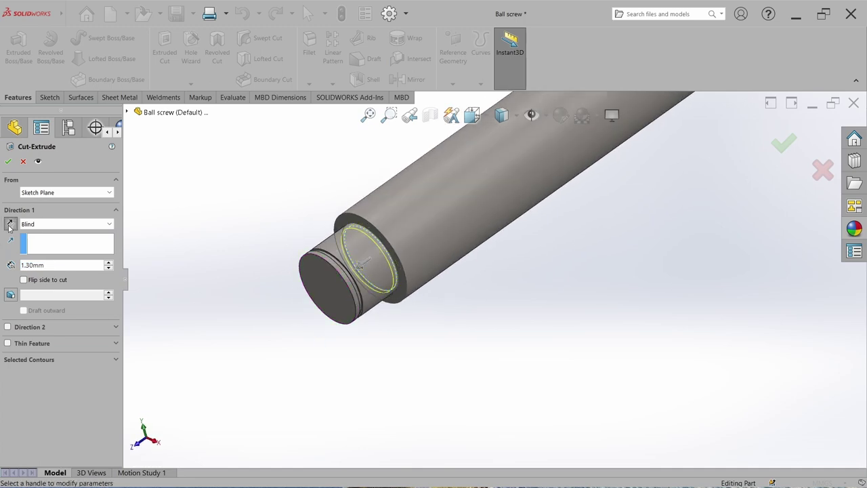
pyautogui.click(60, 264)
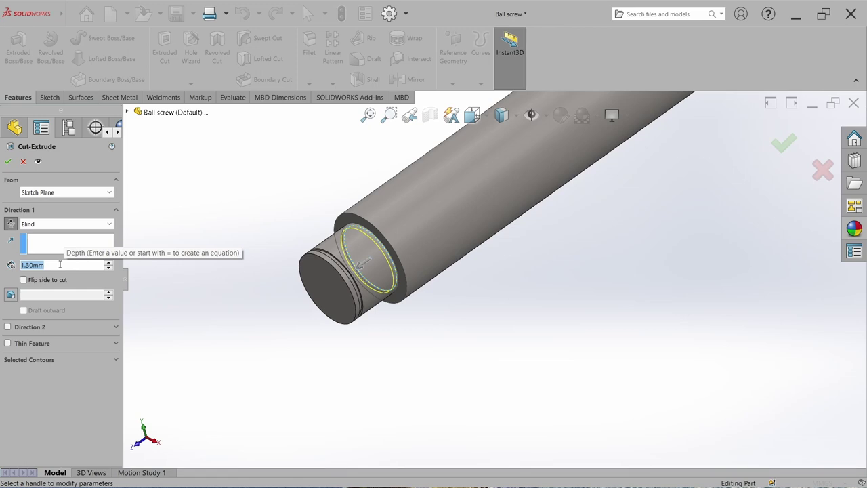
pyautogui.write('1')
pyautogui.press('Return')
pyautogui.write('1.2')
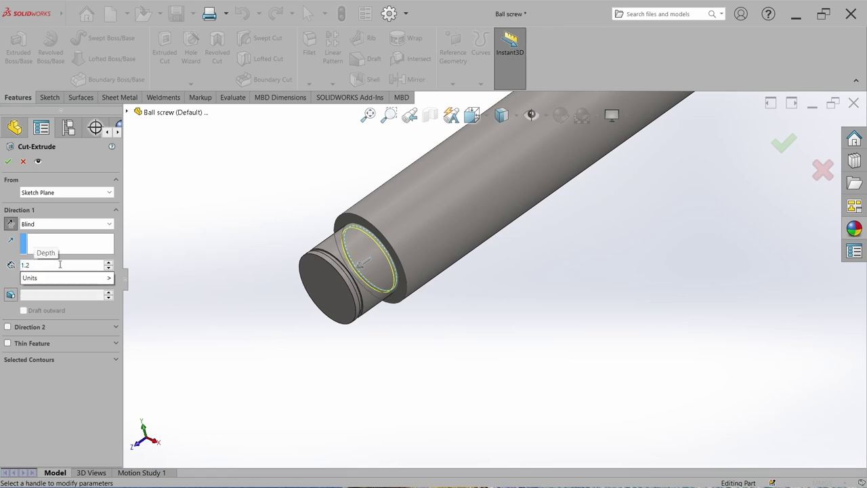
pyautogui.press('BackSpace')
pyautogui.write('5')
pyautogui.press('Return')
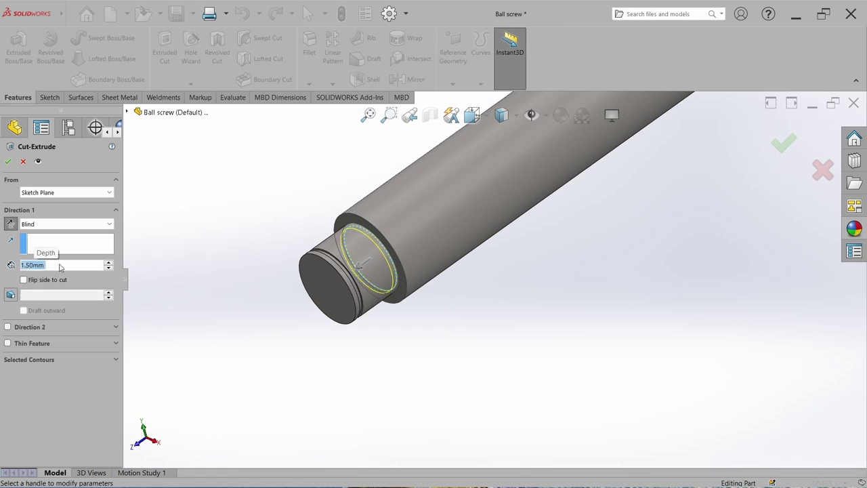
pyautogui.press('Return')
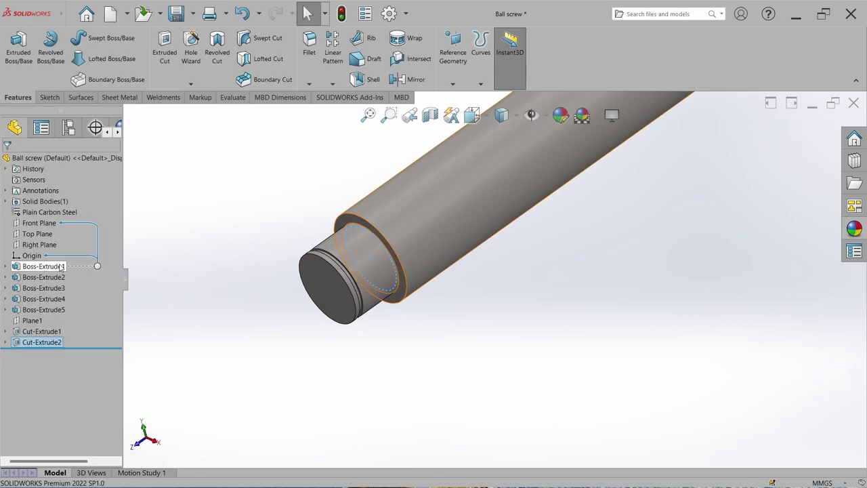
# - Edit the 1.5 mm cut at the BF25 journal to flip the side to cut, removing the material outside the circle
pyautogui.click(35, 341)
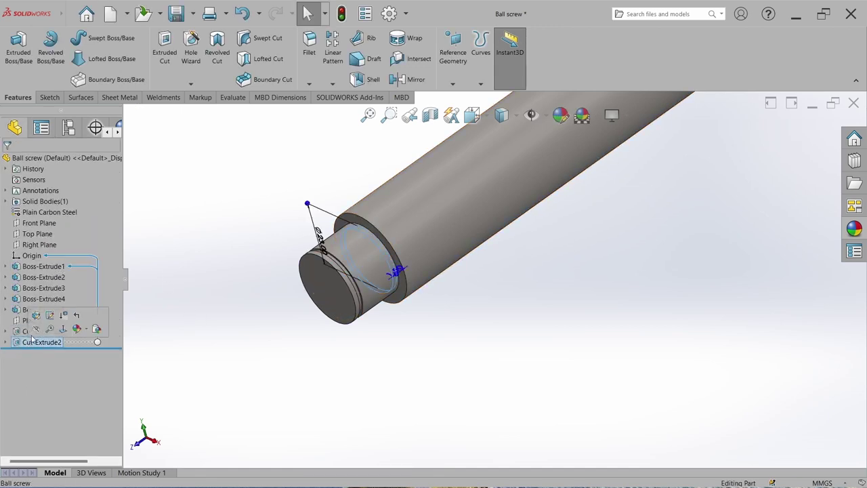
pyautogui.click(36, 320)
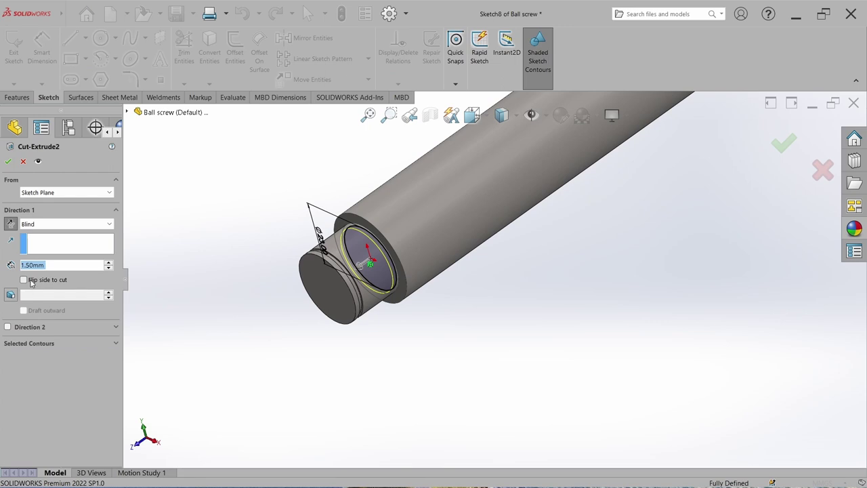
pyautogui.click(24, 280)
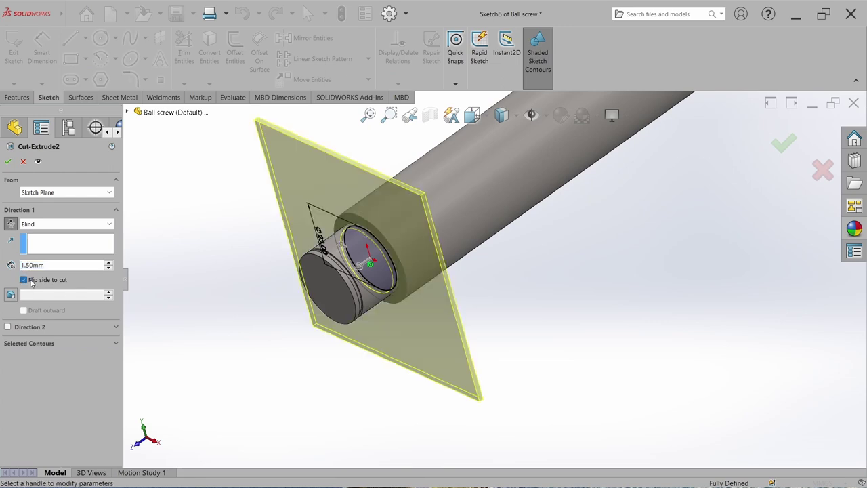
pyautogui.click(10, 159)
pyautogui.scroll(-5, 406, 251)
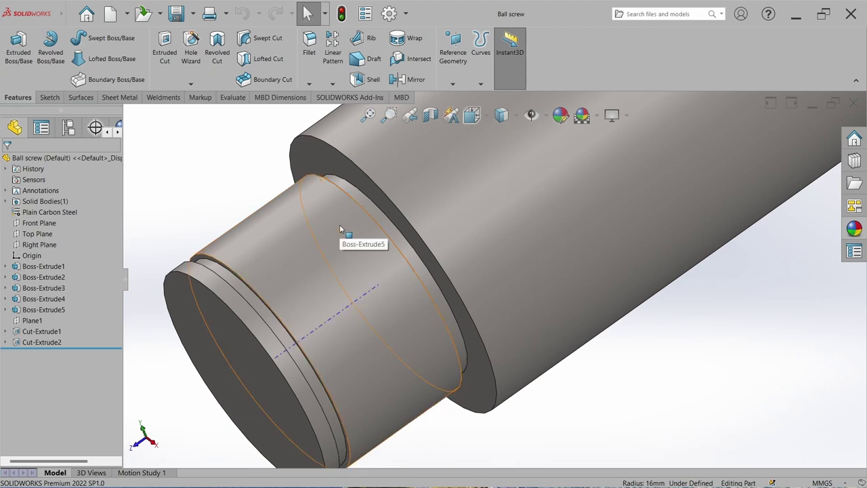
# - Fillet the two inner edges of the undercut at the BF25 journal shoulder with a 0.5 mm radius
pyautogui.click(309, 54)
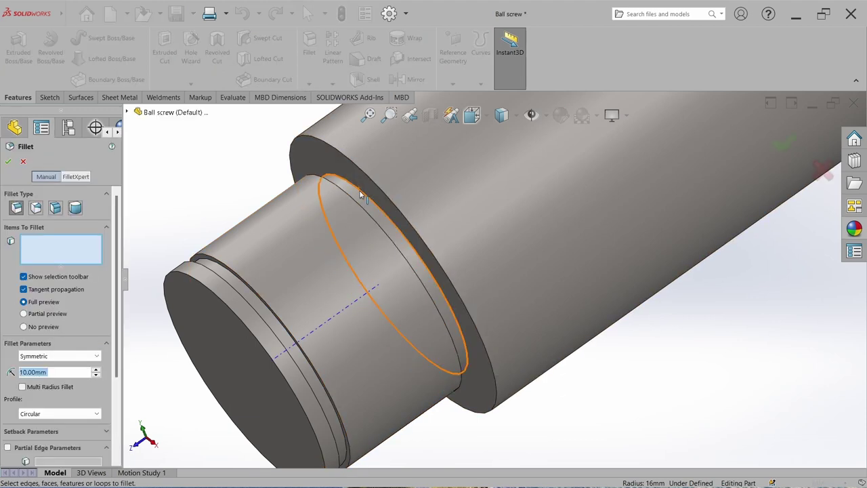
pyautogui.click(324, 194)
pyautogui.scroll(-3, 342, 193)
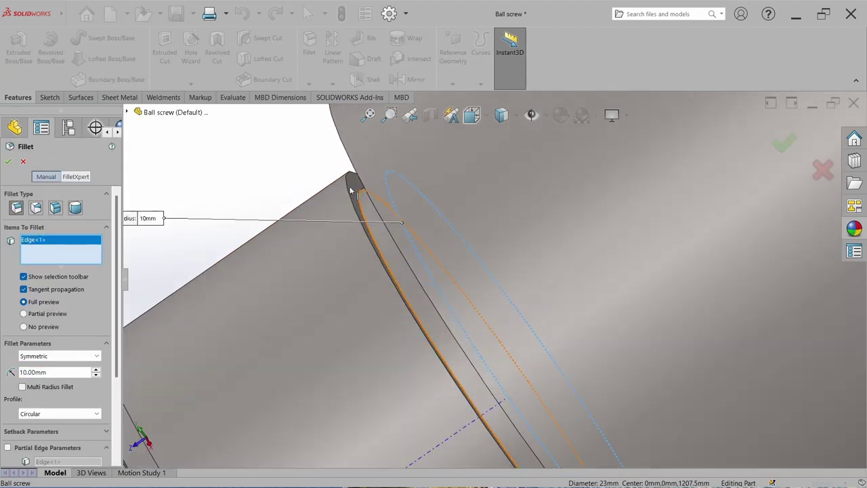
pyautogui.click(360, 201)
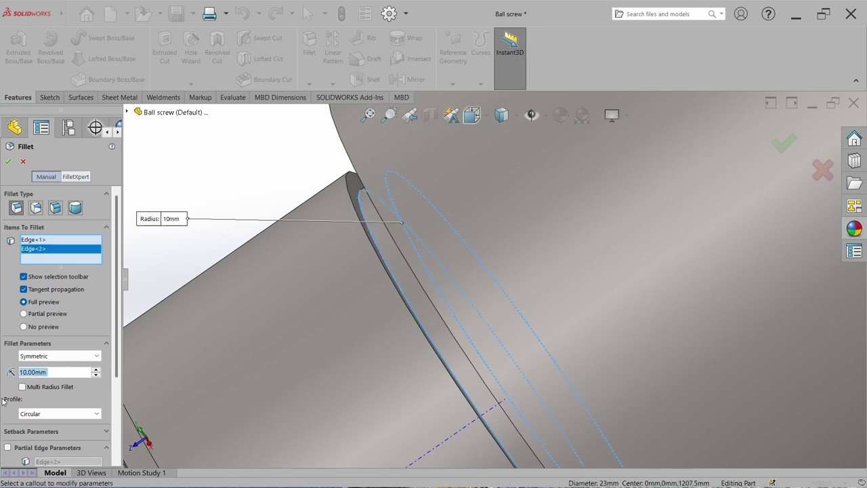
pyautogui.write('0.1')
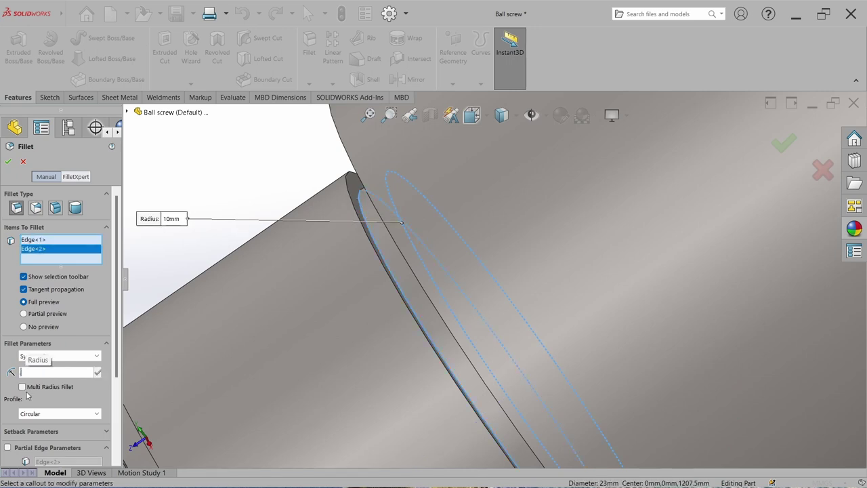
pyautogui.press('Return')
pyautogui.write('.5')
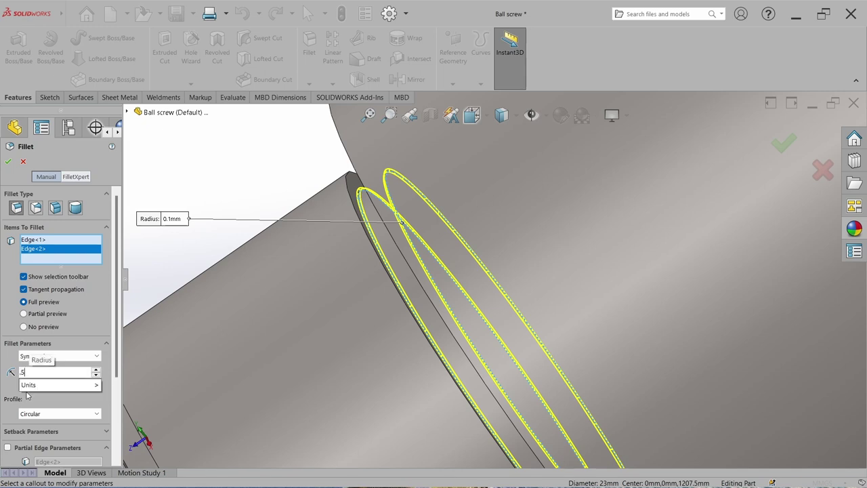
pyautogui.press('Return')
pyautogui.press('Return')
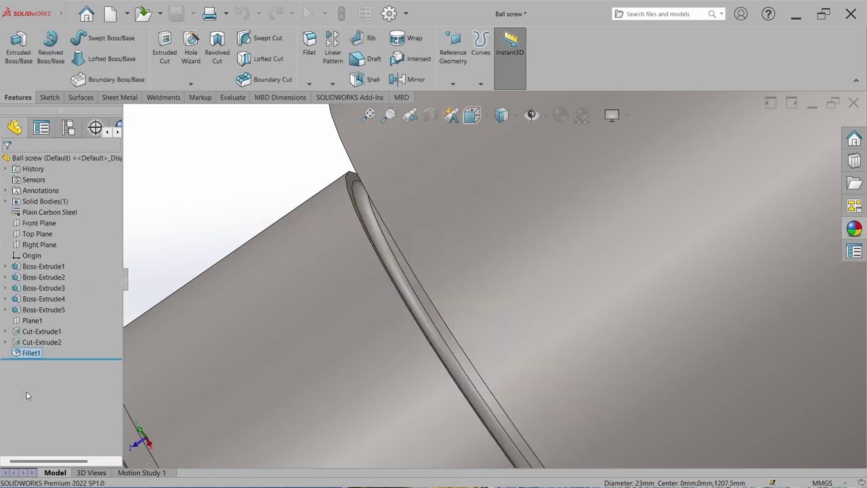
# - Close the ball screw part and examine the assembly section at the BF25 undercut and at the screw's BK25 shoulder
pyautogui.moveTo(285, 203); pyautogui.dragTo(370, 233, button='middle')
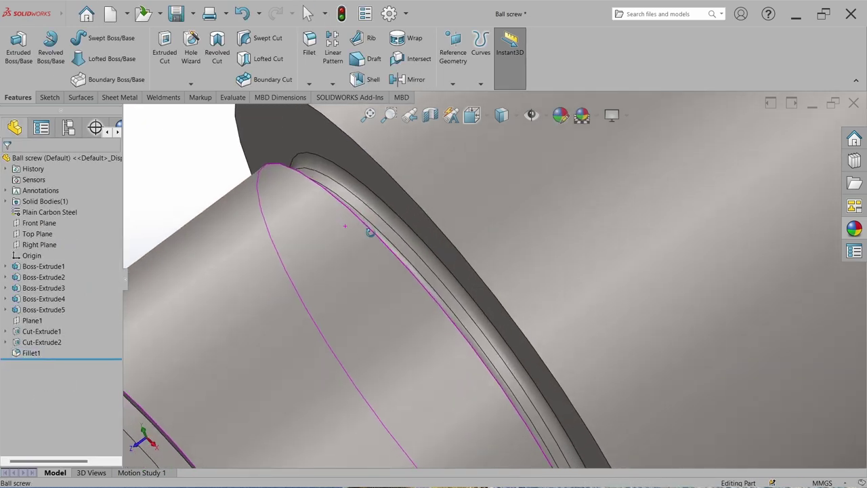
pyautogui.scroll(5, 762, 145)
pyautogui.scroll(7, 854, 105)
pyautogui.click(854, 103)
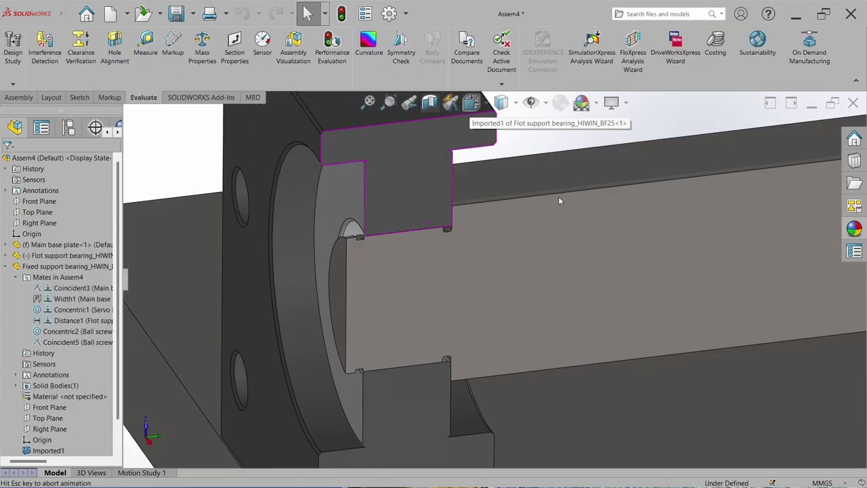
pyautogui.hotkey('ctrl', '8')
pyautogui.scroll(-1, 503, 210)
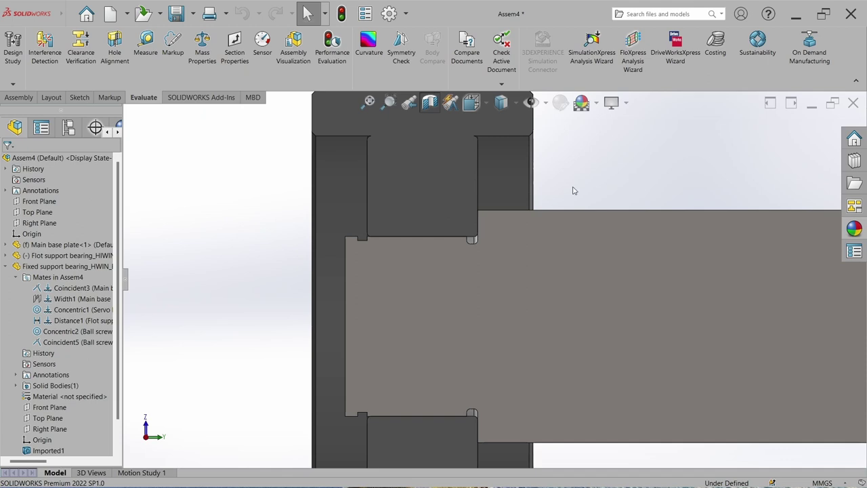
pyautogui.scroll(9, 570, 184)
pyautogui.scroll(-7, 555, 302)
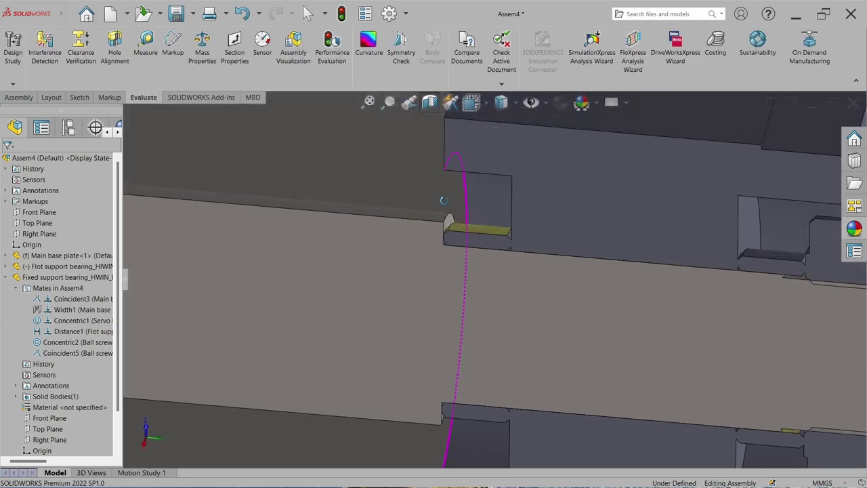
# - Open the ball screw part and sketch a circle about 22.6 mm in diameter, centred on the origin, on the BK25 journal's shoulder face
pyautogui.moveTo(441, 199); pyautogui.dragTo(415, 226, button='middle')
pyautogui.click(413, 229)
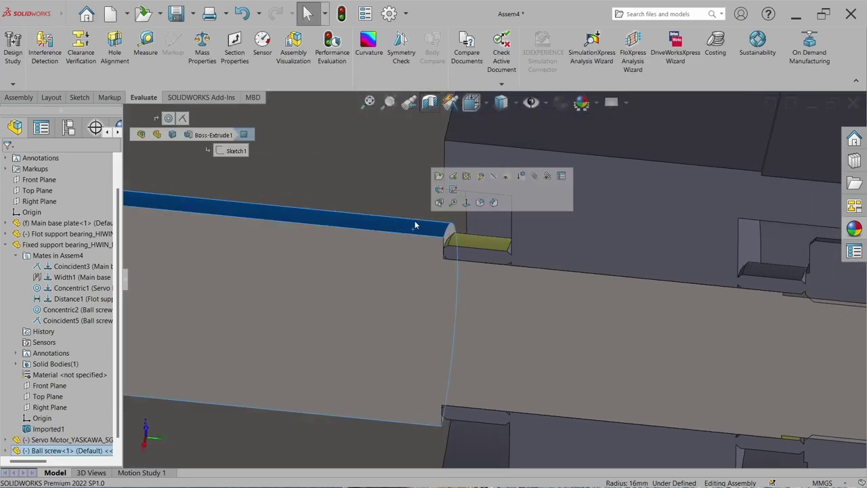
pyautogui.click(439, 177)
pyautogui.click(48, 97)
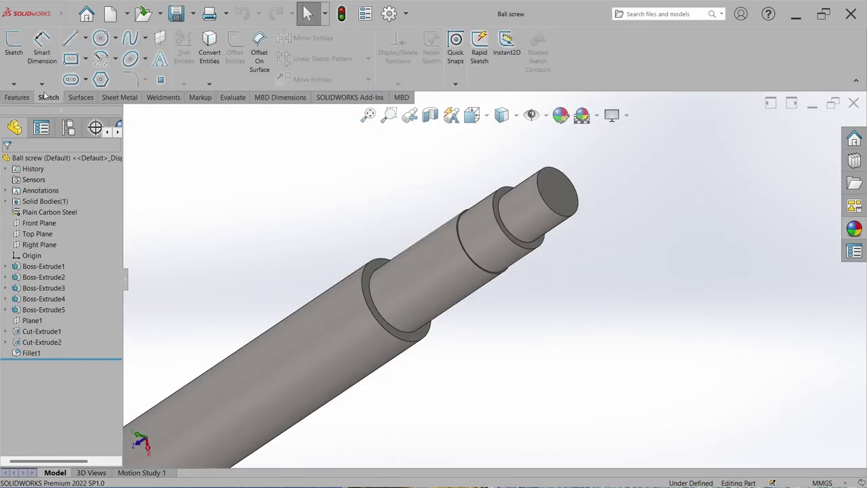
pyautogui.click(13, 48)
pyautogui.click(422, 342)
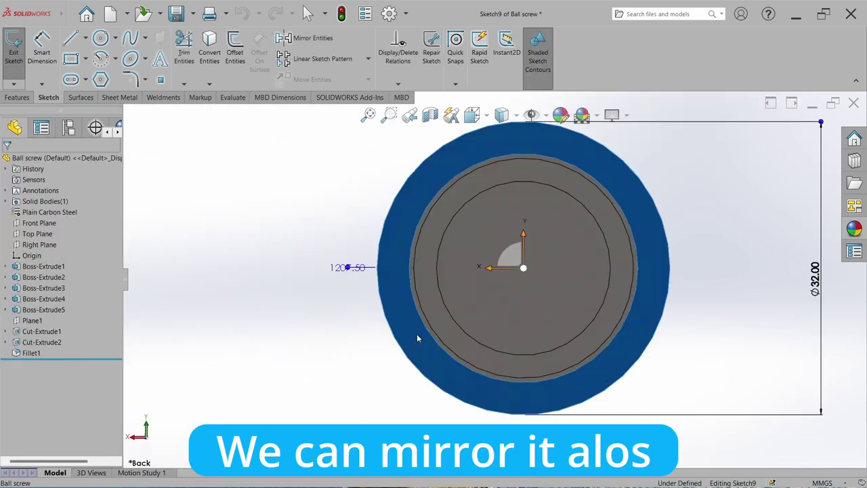
pyautogui.click(100, 38)
pyautogui.click(523, 267)
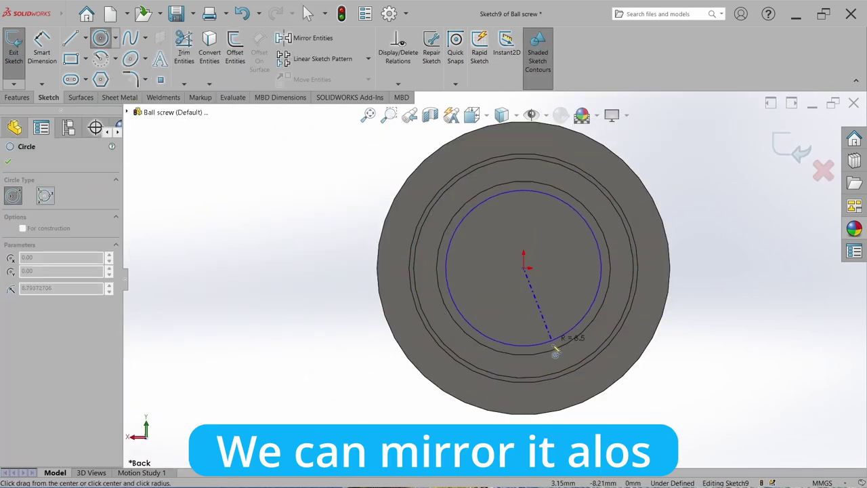
pyautogui.click(556, 368)
pyautogui.press('Escape')
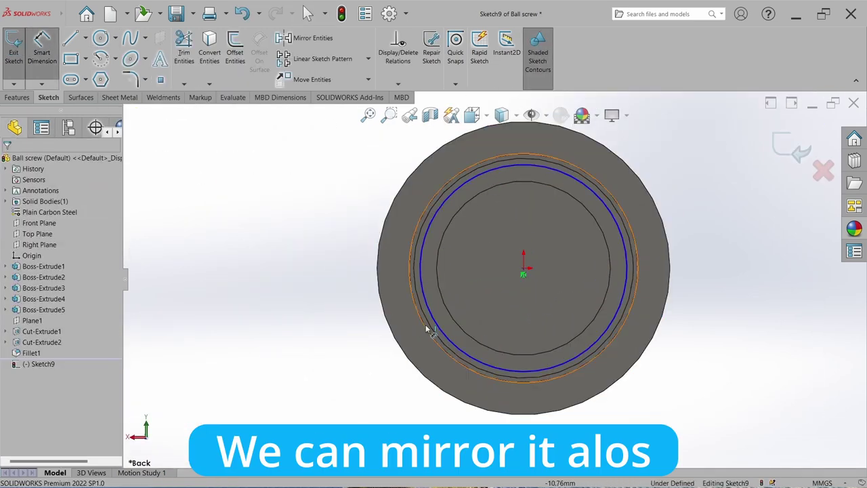
# - Dimension the diameter of the circle on the BK25 journal's shoulder face
pyautogui.click(426, 330)
pyautogui.click(294, 277)
pyautogui.press('Return')
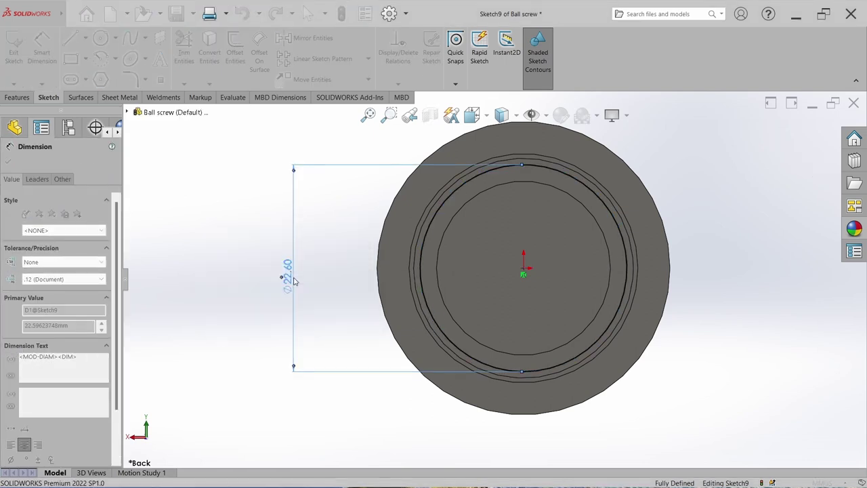